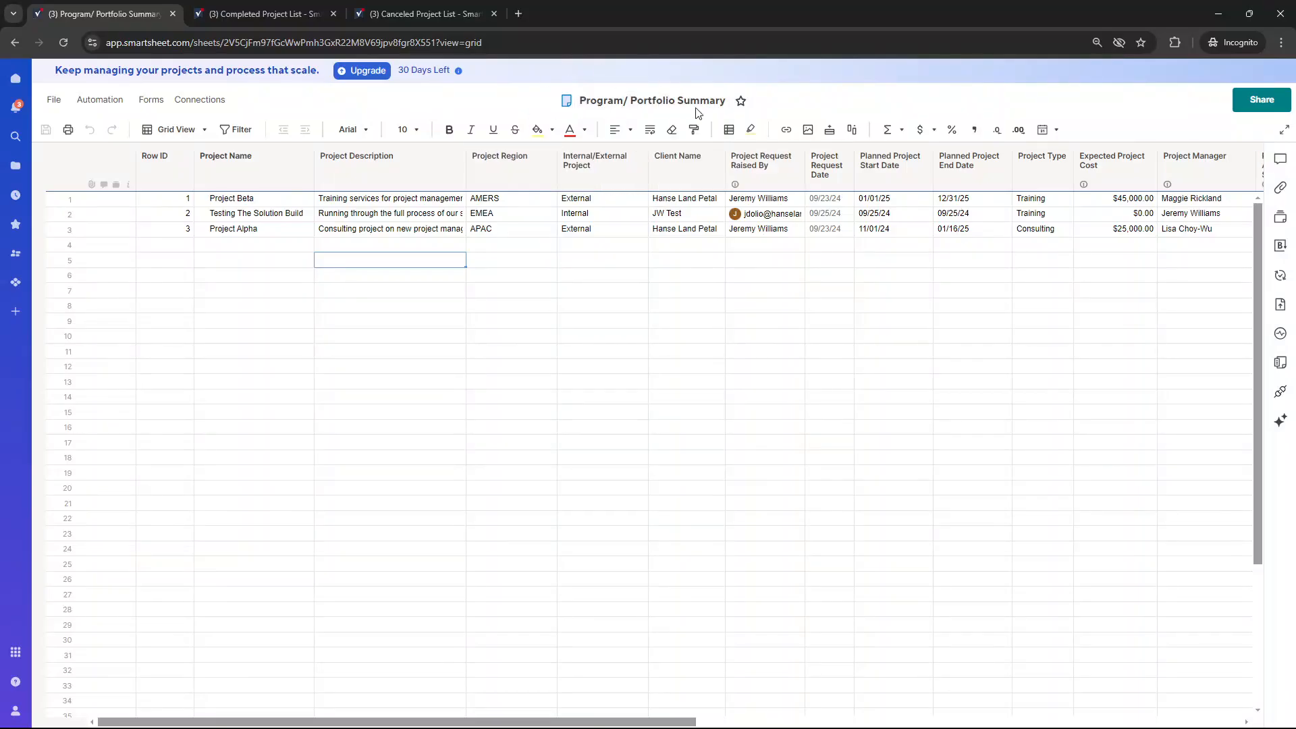
# Review the project rows of the Program/ Portfolio Summary sheet from the Project Name column across to the final columns
pyautogui.click(286, 202)
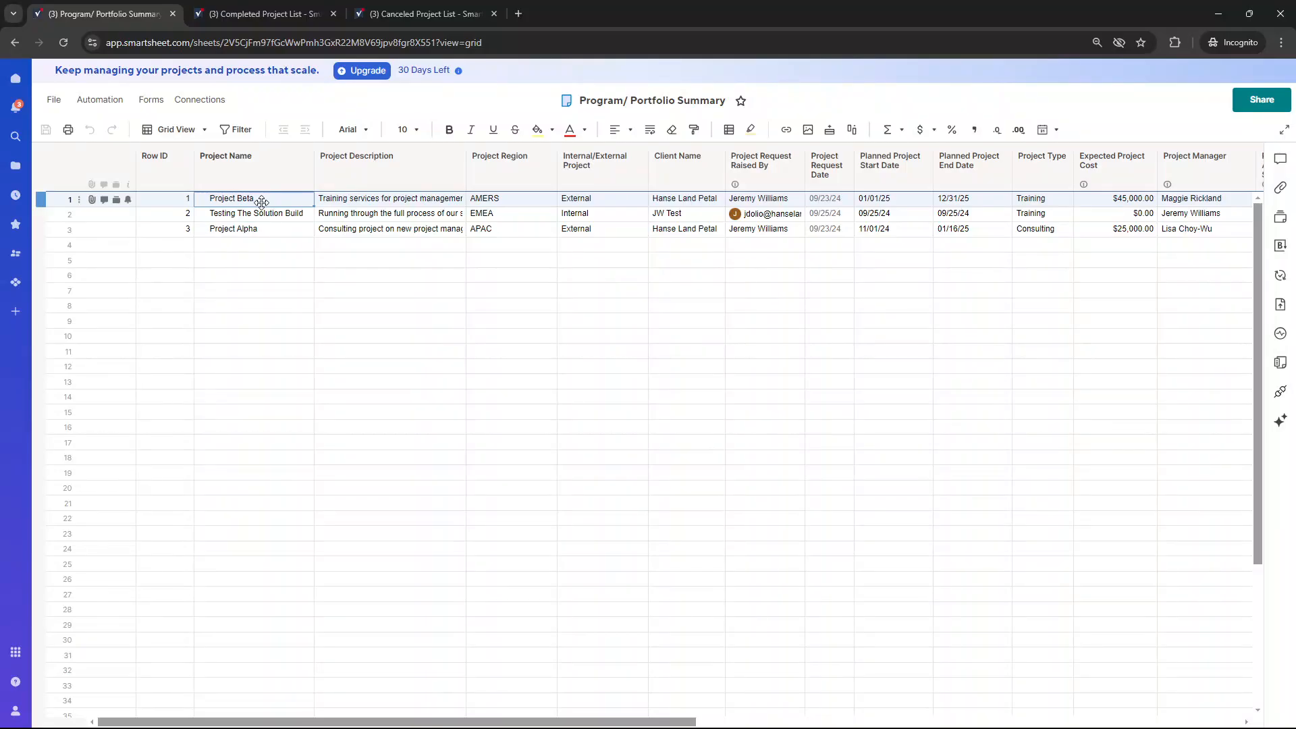
pyautogui.moveTo(261, 201); pyautogui.dragTo(275, 334)
pyautogui.click(273, 218)
pyautogui.press('Right')
pyautogui.press('Right')
pyautogui.press('Right')
pyautogui.press('Right')
pyautogui.press('Right')
pyautogui.press('Right')
pyautogui.press('Right')
pyautogui.press('Right')
pyautogui.press('Right')
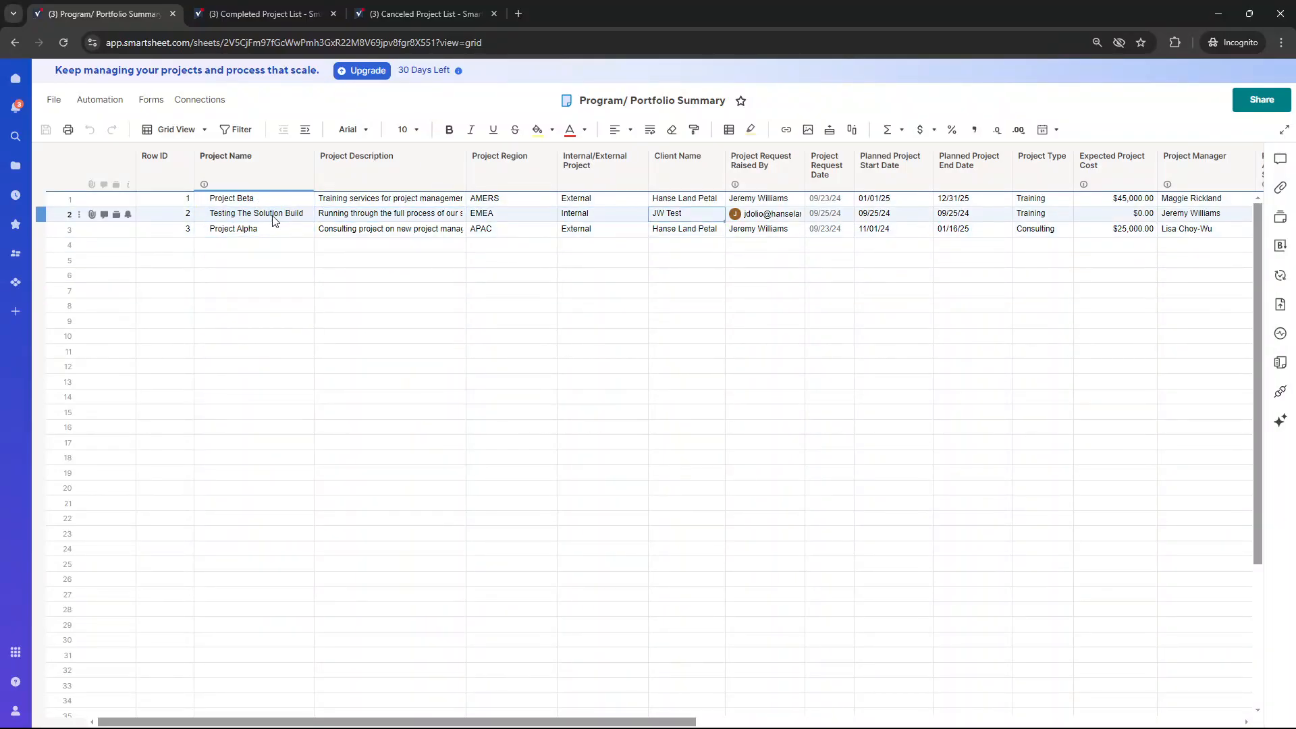
pyautogui.press('Right')
pyautogui.press('Right')
pyautogui.press('Right')
pyautogui.press('Right')
pyautogui.press('Right')
pyautogui.press('Right')
pyautogui.press('Right')
pyautogui.press('Right')
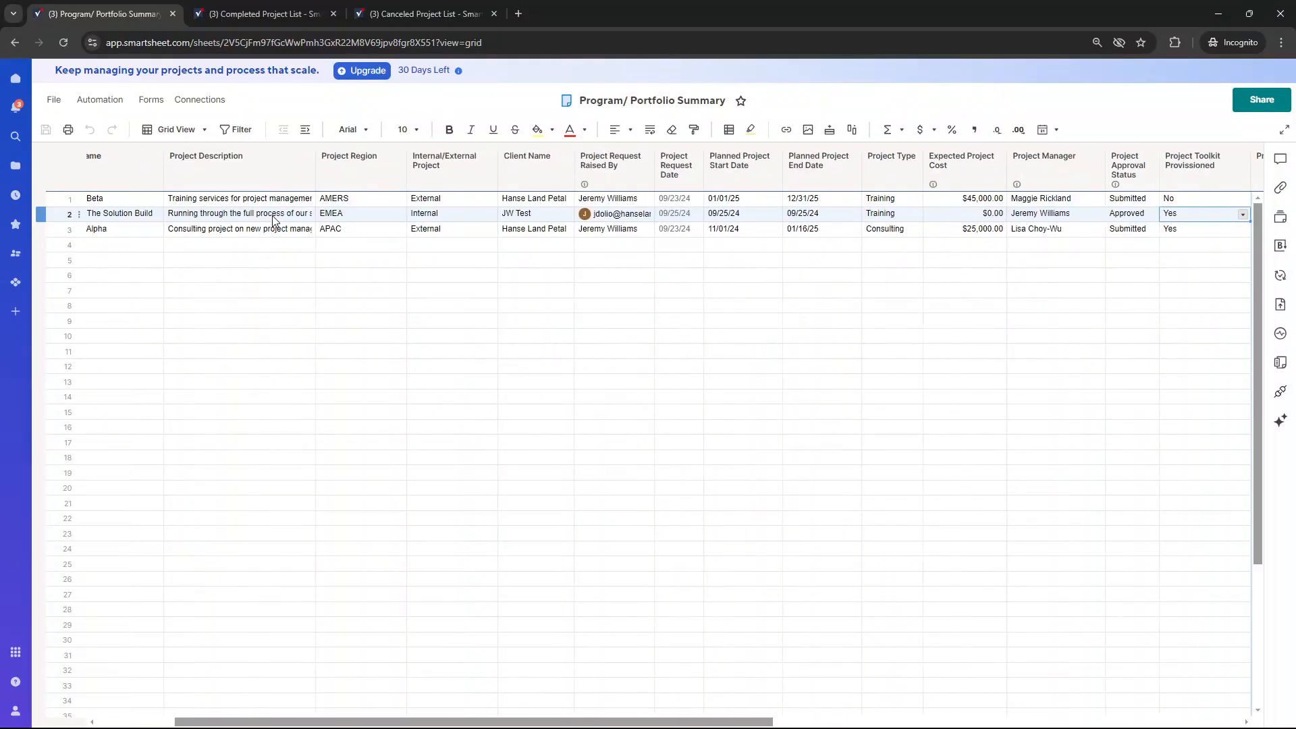
pyautogui.press('Right')
pyautogui.press('Right')
pyautogui.press('Right')
pyautogui.press('Right')
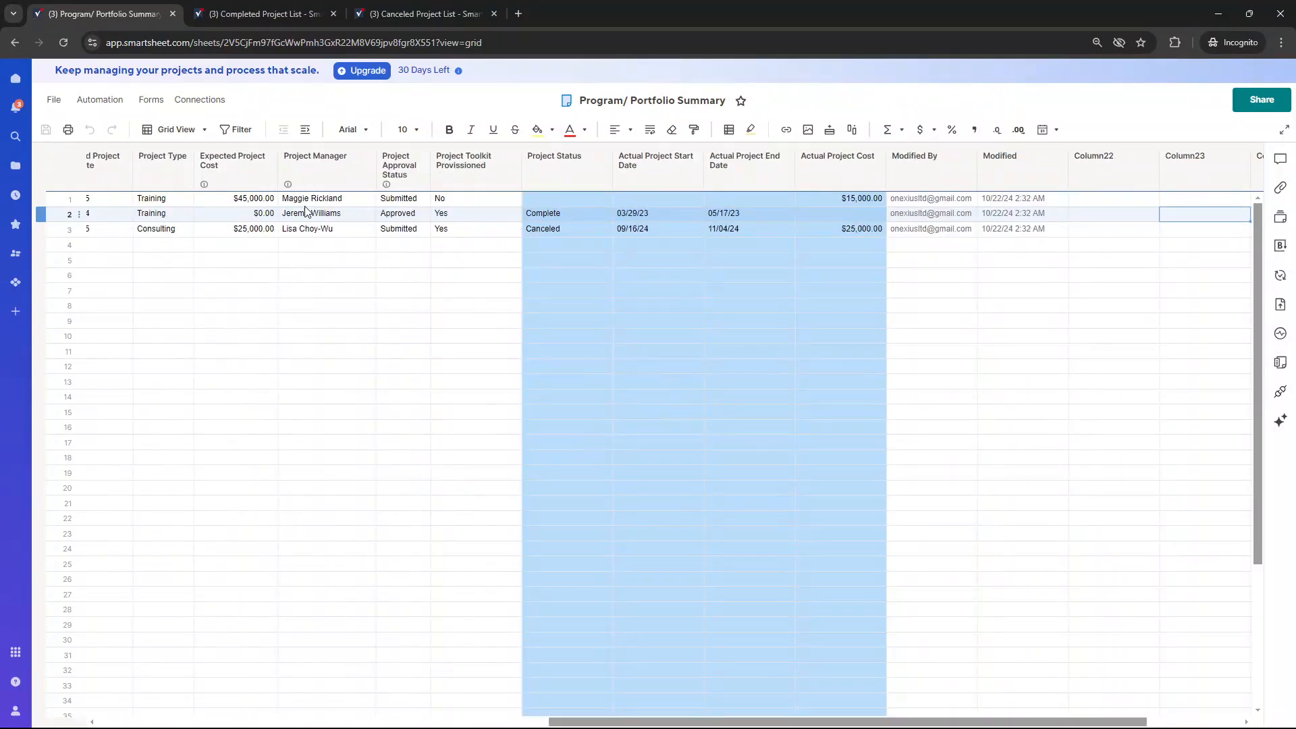
# Examine the Project Status entries for Testing The Solution Build and Project Alpha, and return to the sheet's first columns
pyautogui.click(552, 216)
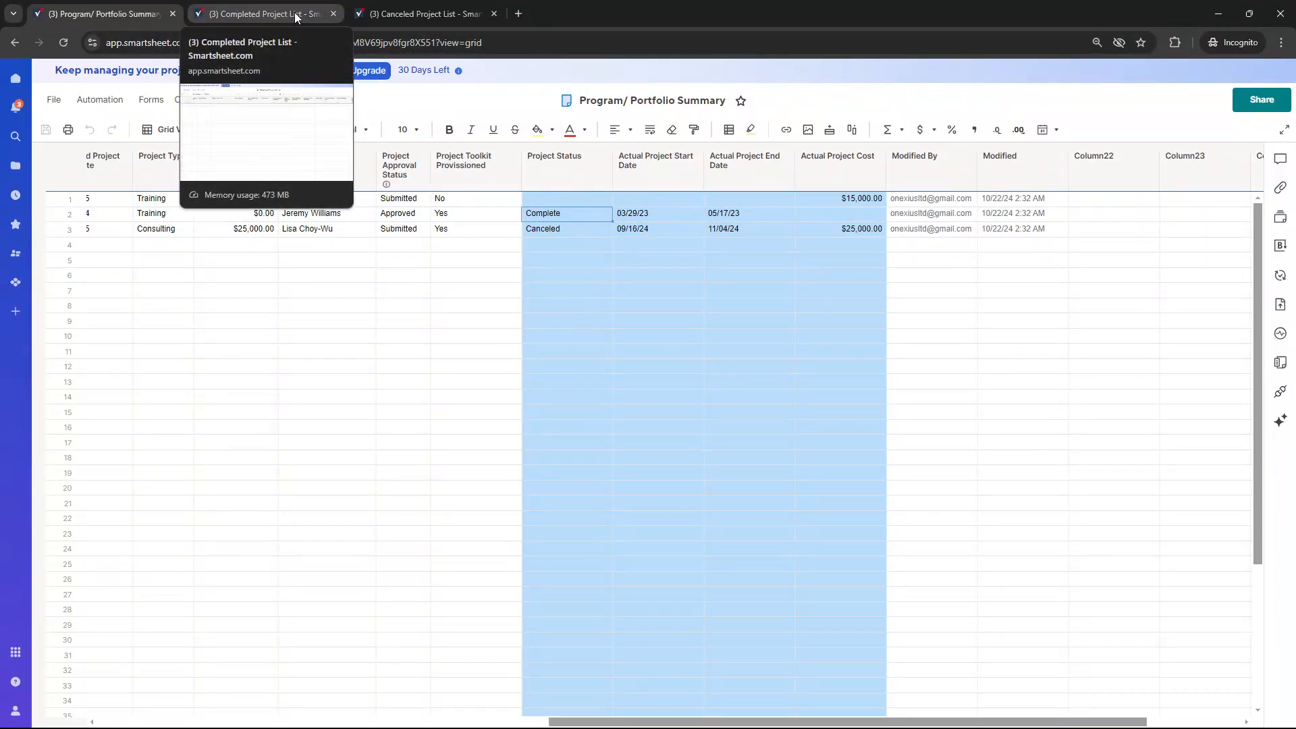
pyautogui.click(553, 228)
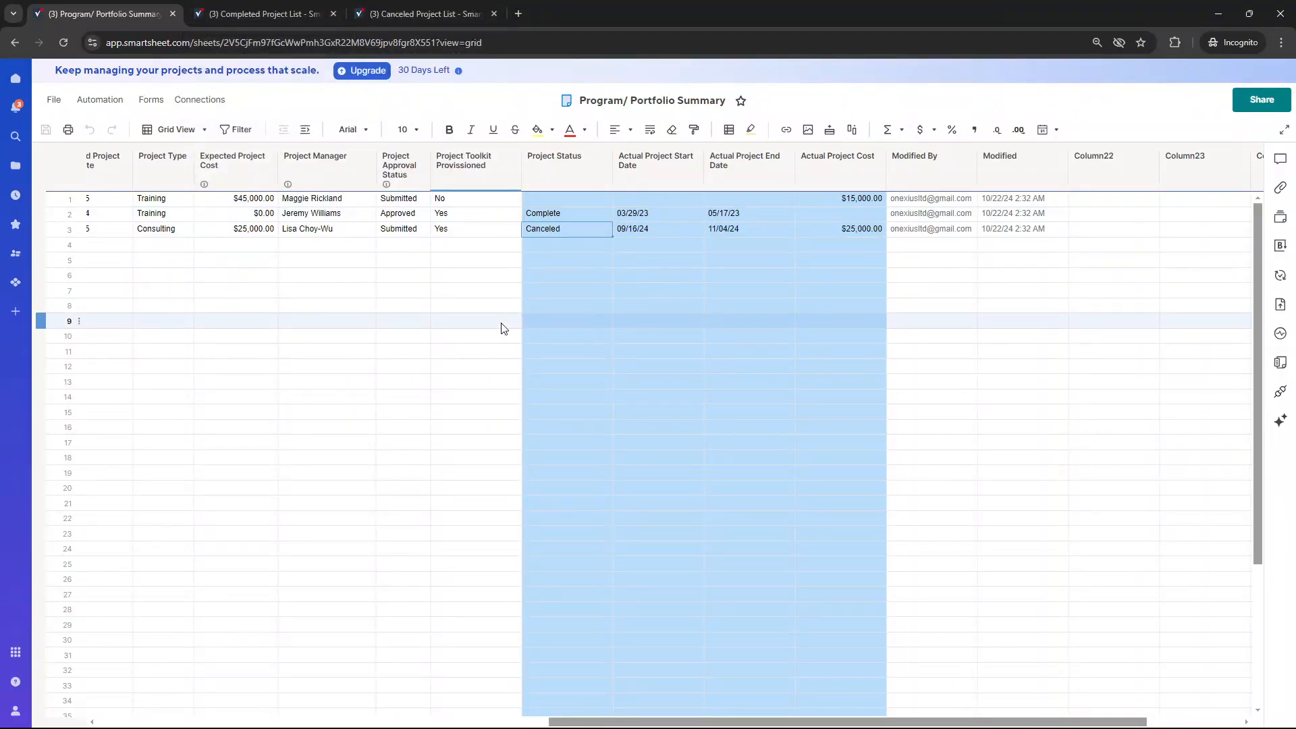
pyautogui.press('Left')
pyautogui.press('Left')
pyautogui.press('Left')
pyautogui.press('Left')
pyautogui.press('Left')
pyautogui.press('Left')
pyautogui.press('Left')
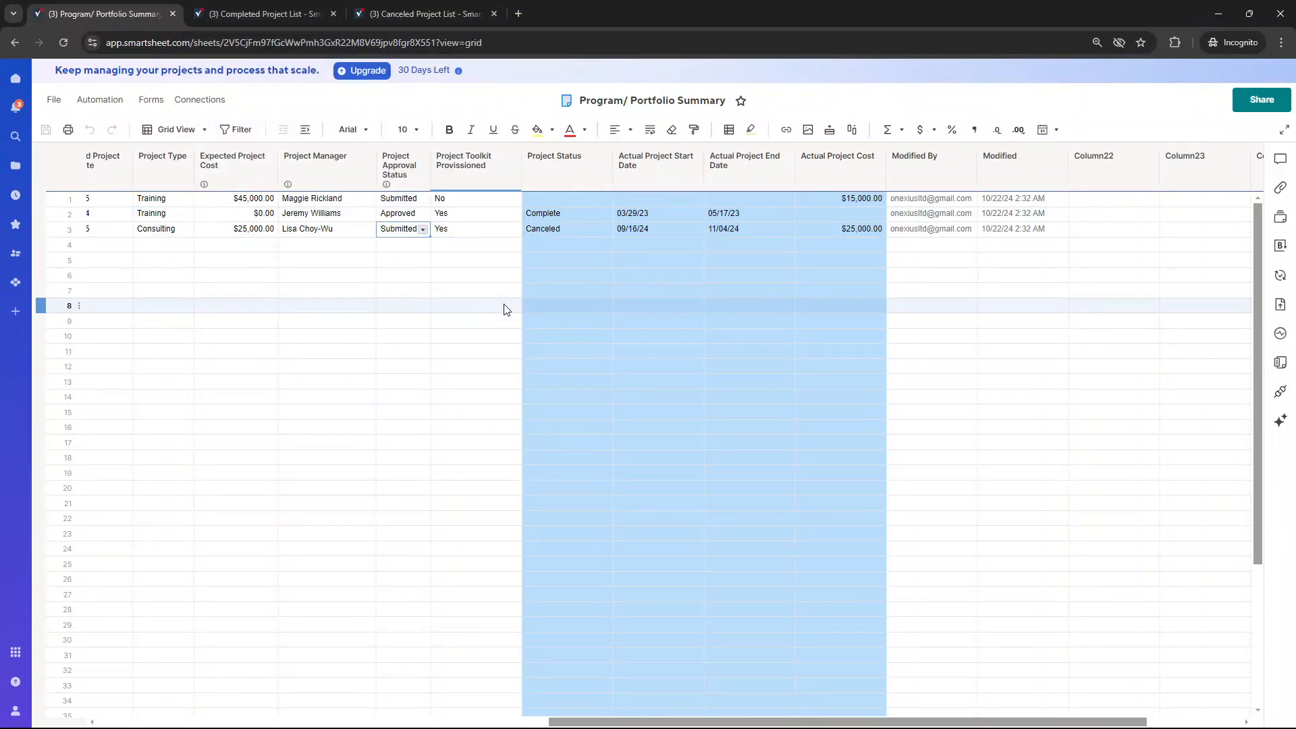
pyautogui.press('Left')
pyautogui.press('Left')
pyautogui.press('Left')
pyautogui.press('Left')
pyautogui.press('Left')
pyautogui.press('Left')
pyautogui.press('Left')
pyautogui.press('Left')
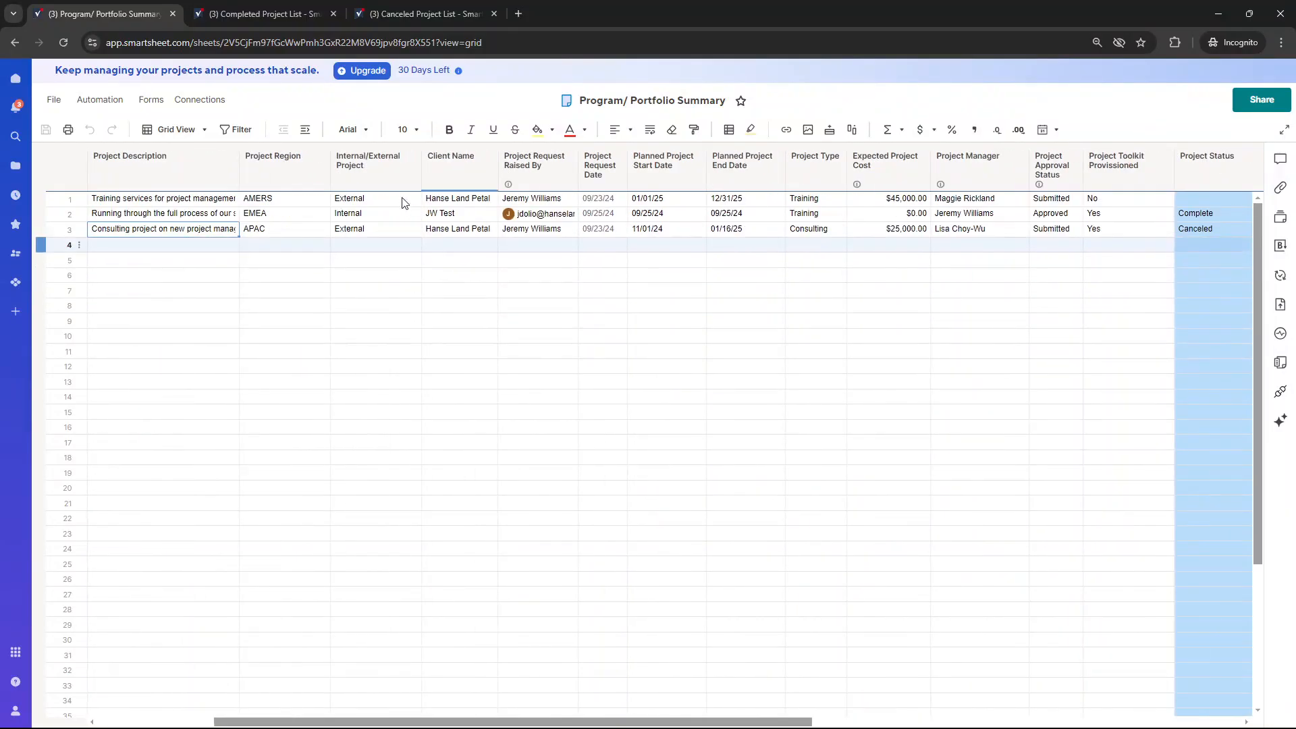
# Compare the column headings of the Completed Project List sheet with those of the Program/ Portfolio Summary sheet
pyautogui.click(263, 12)
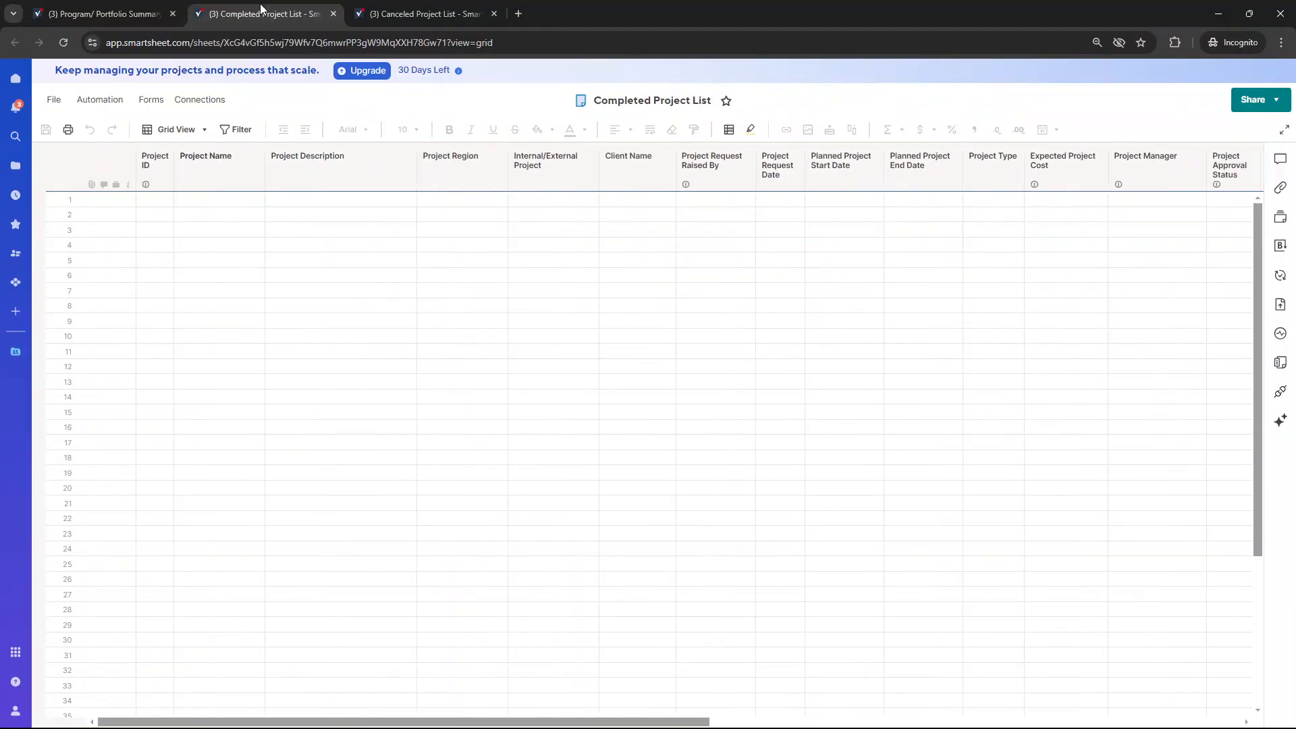
pyautogui.click(216, 203)
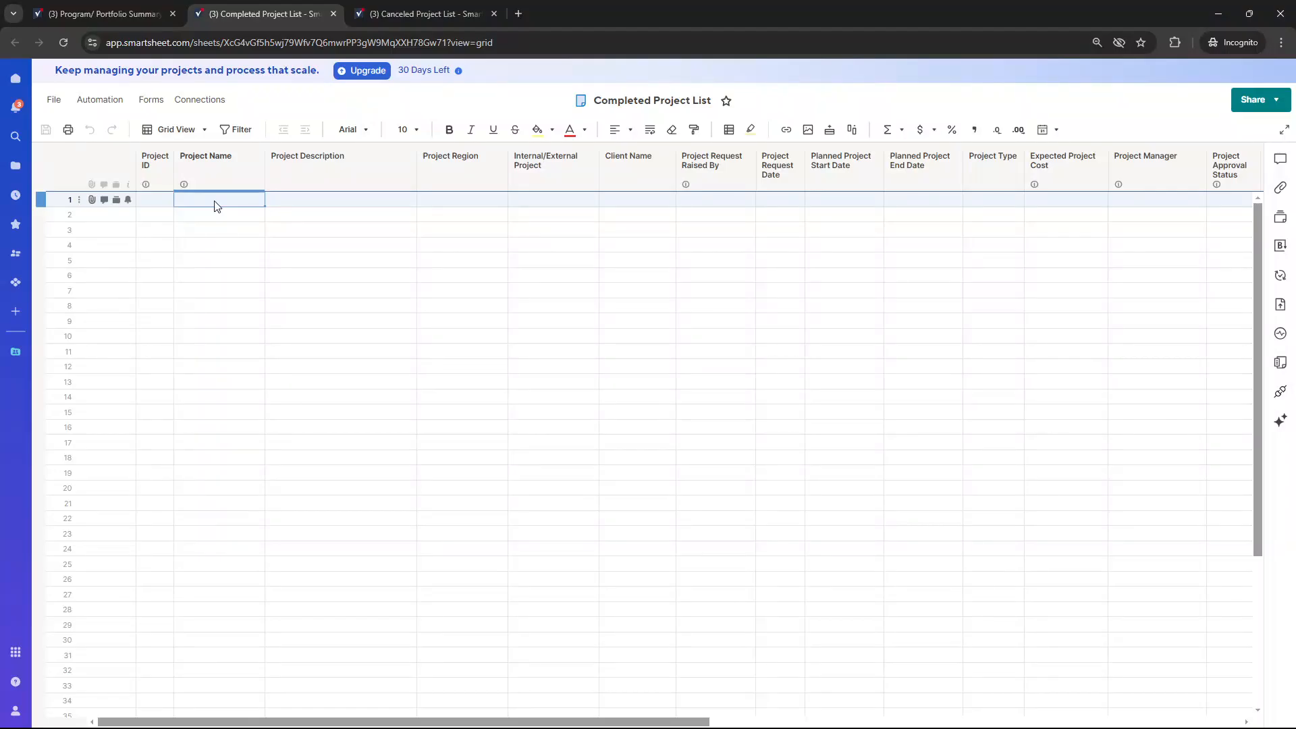
pyautogui.click(149, 14)
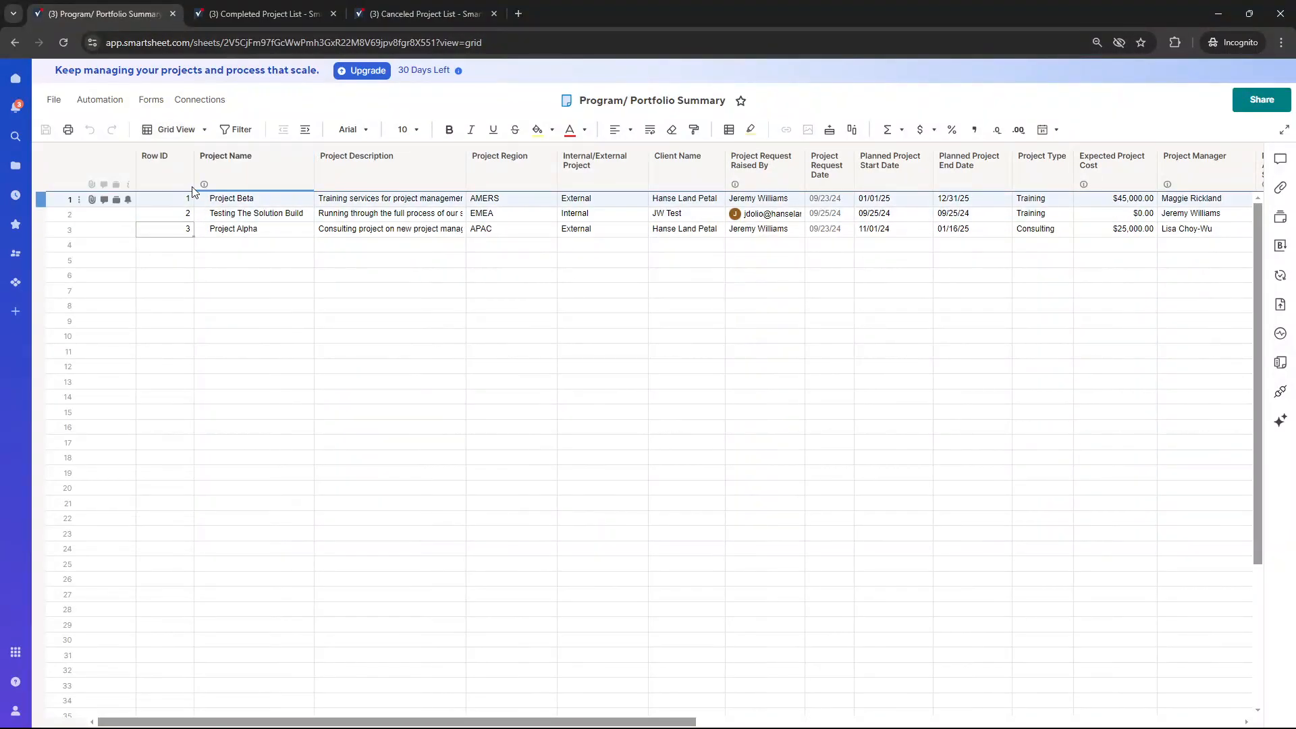
pyautogui.click(231, 12)
pyautogui.click(181, 171)
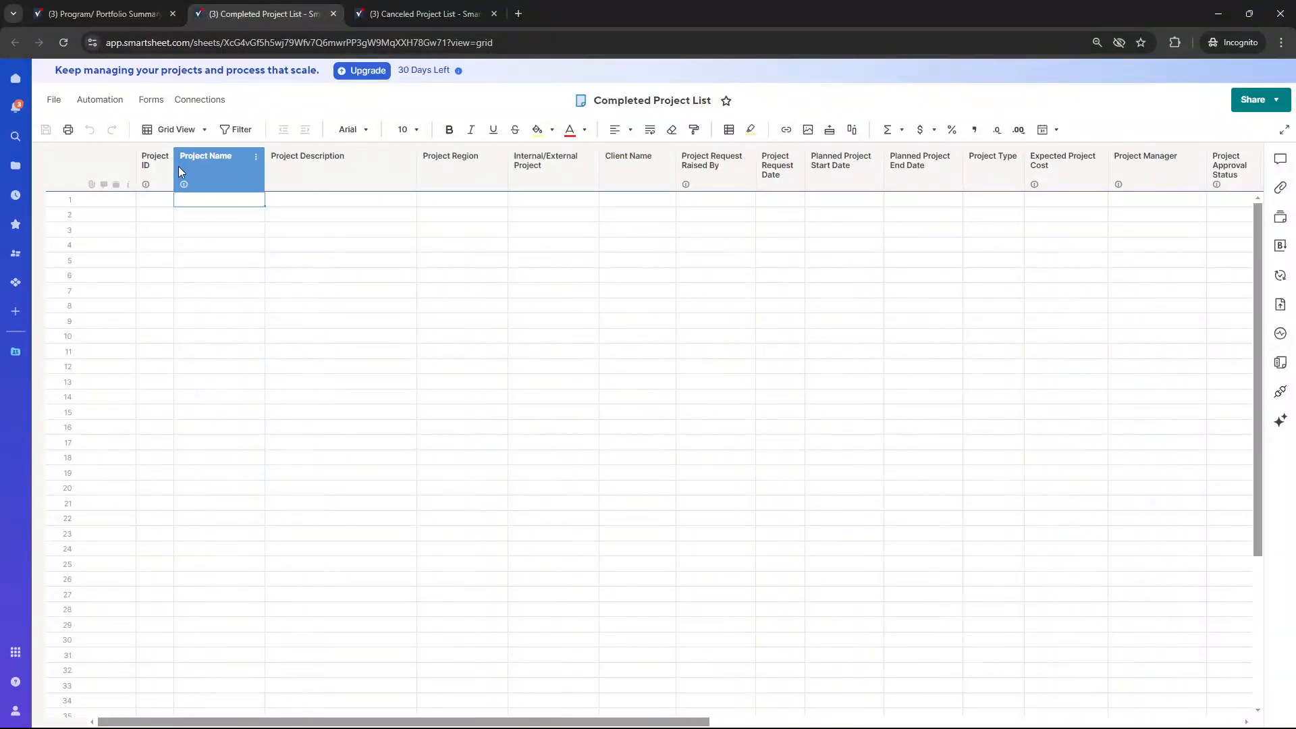
pyautogui.click(294, 162)
pyautogui.click(452, 168)
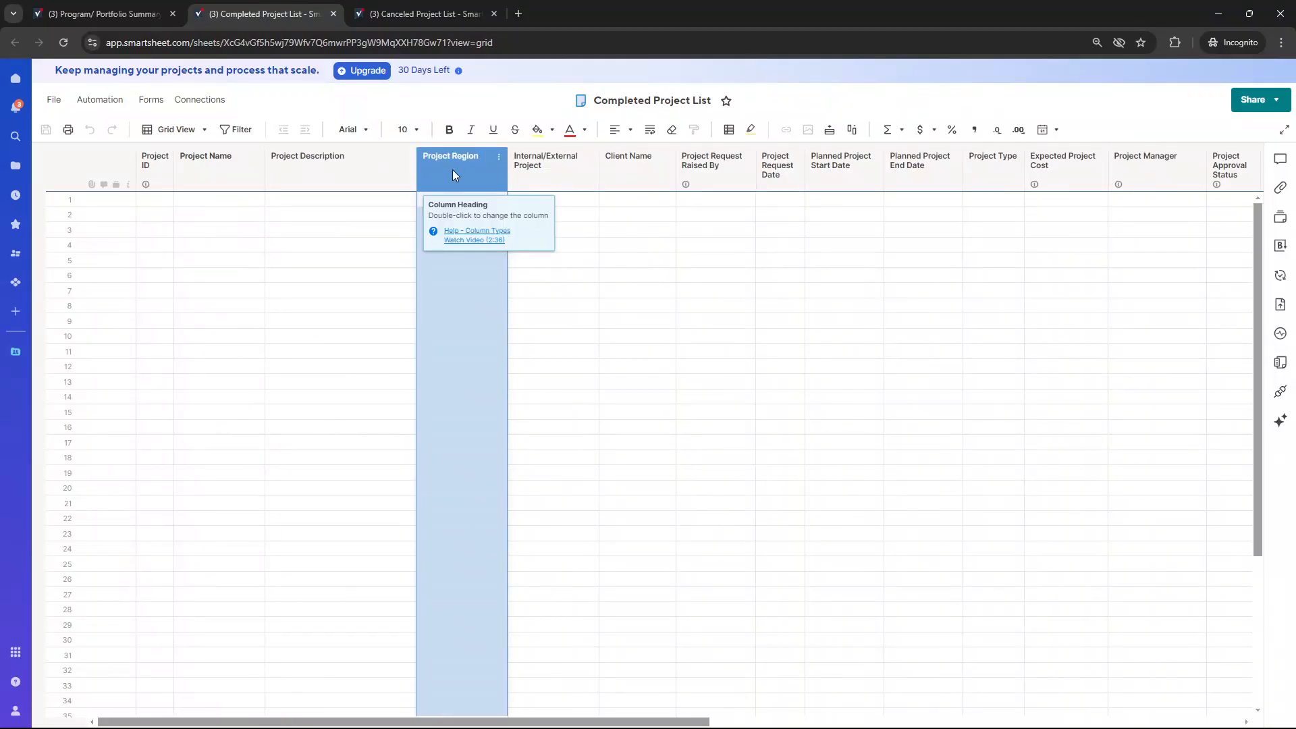
pyautogui.click(551, 168)
pyautogui.click(625, 165)
pyautogui.click(704, 166)
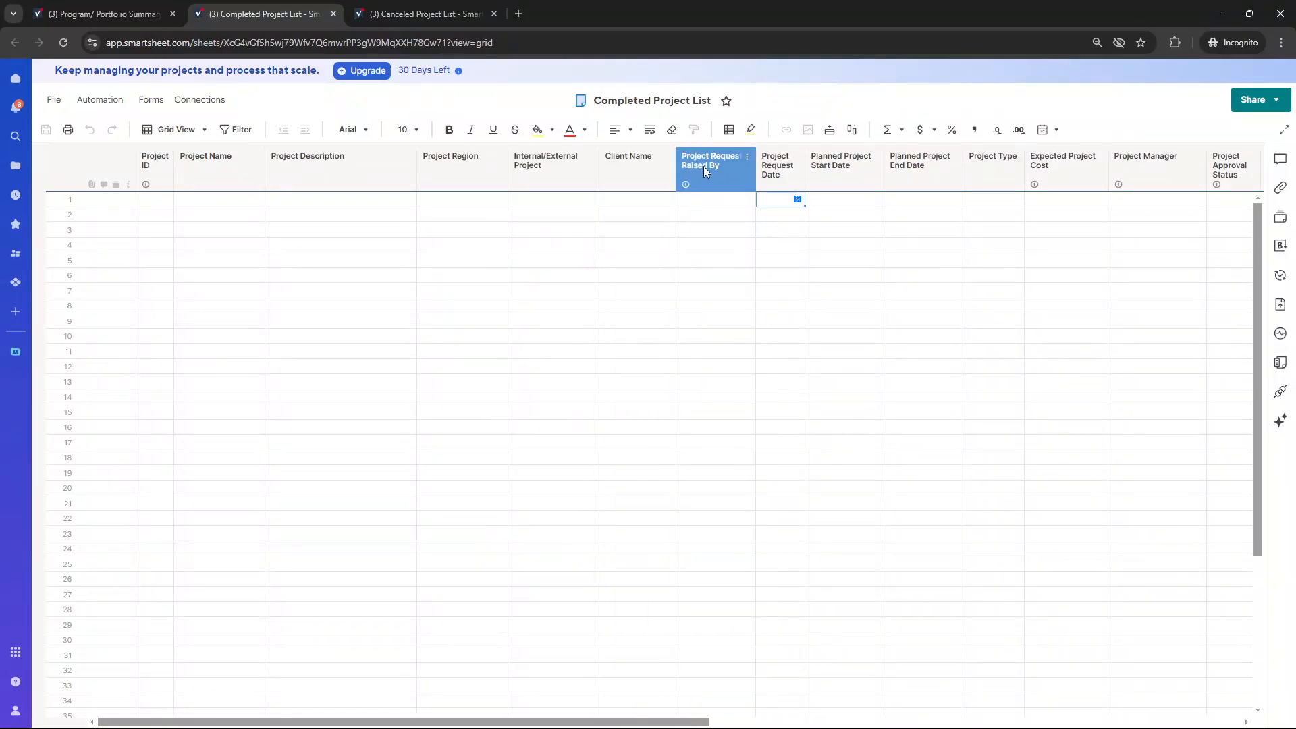
pyautogui.hscroll(8, 728, 169)
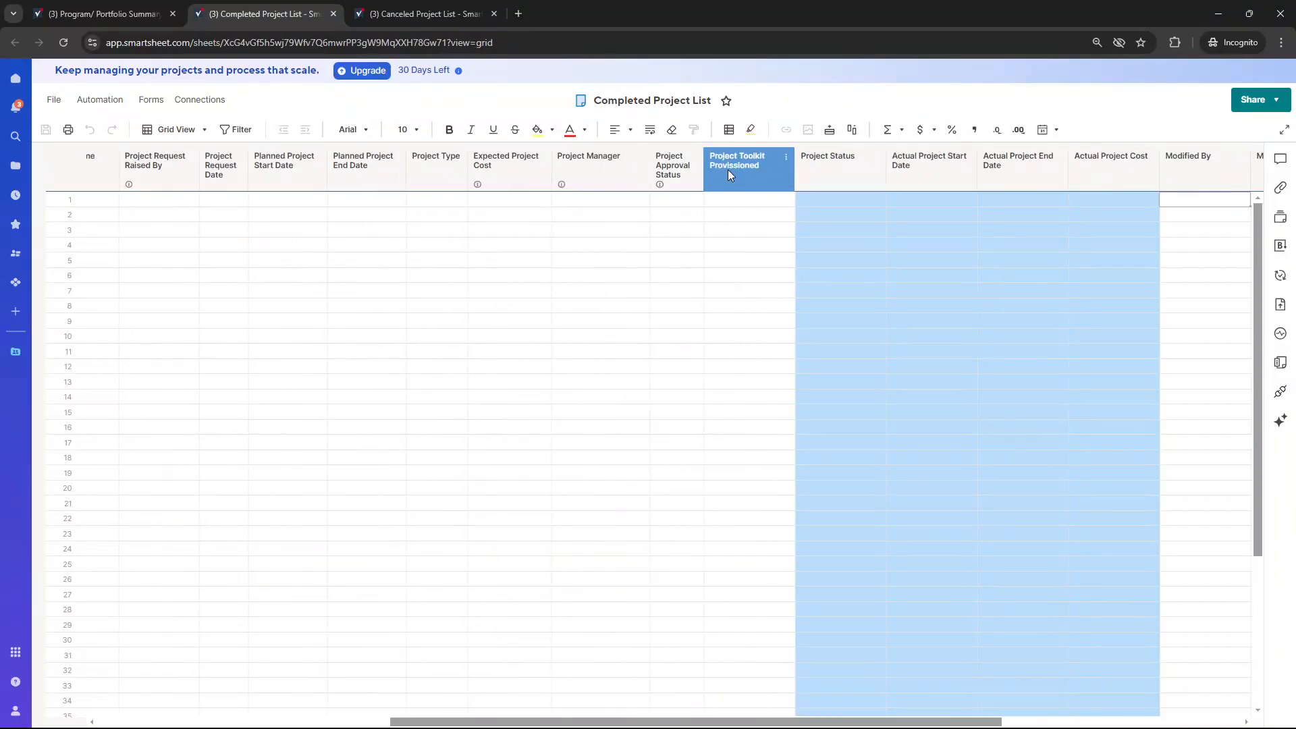
pyautogui.hscroll(4, 728, 169)
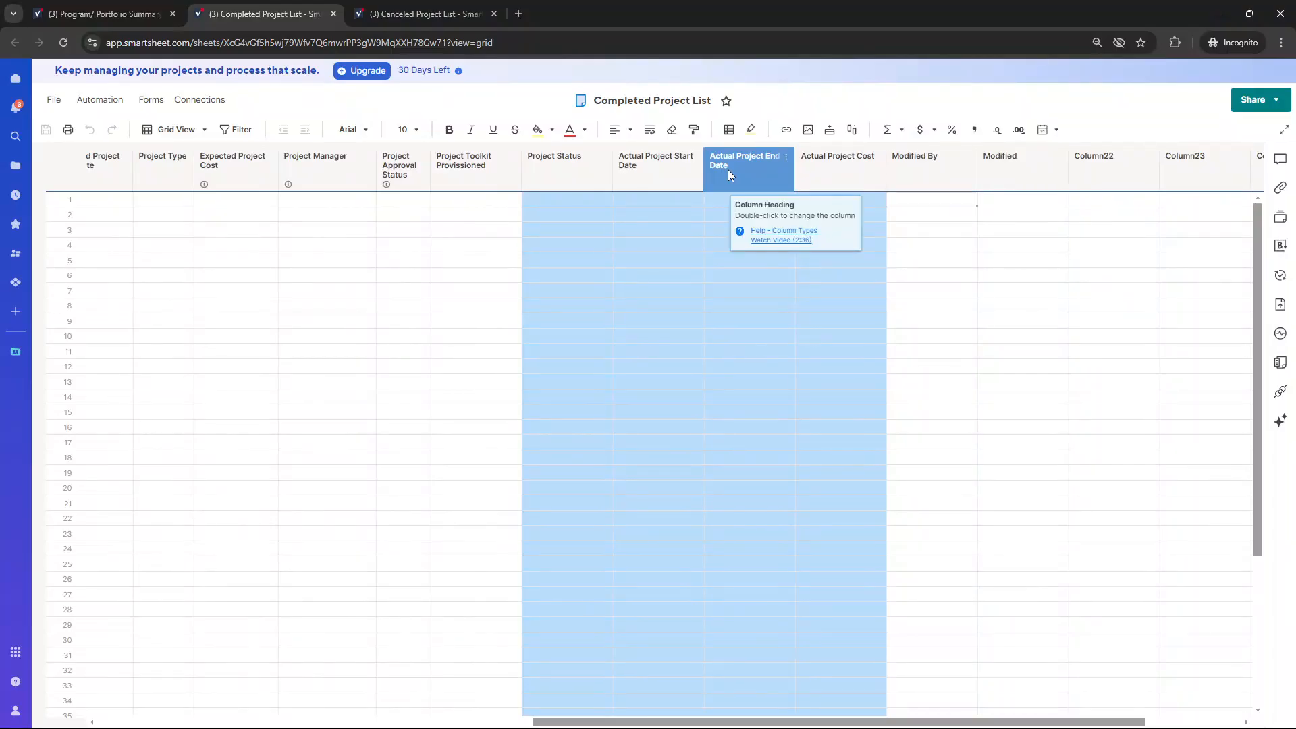
pyautogui.press('Left')
pyautogui.press('Left')
pyautogui.press('Left')
pyautogui.press('Left')
pyautogui.press('Left')
pyautogui.press('Left')
pyautogui.press('Left')
pyautogui.press('Left')
pyautogui.press('Left')
pyautogui.press('Left')
pyautogui.press('Left')
pyautogui.press('Left')
pyautogui.press('Left')
pyautogui.press('Left')
pyautogui.press('Left')
pyautogui.press('Left')
pyautogui.press('Left')
pyautogui.press('Left')
pyautogui.press('Left')
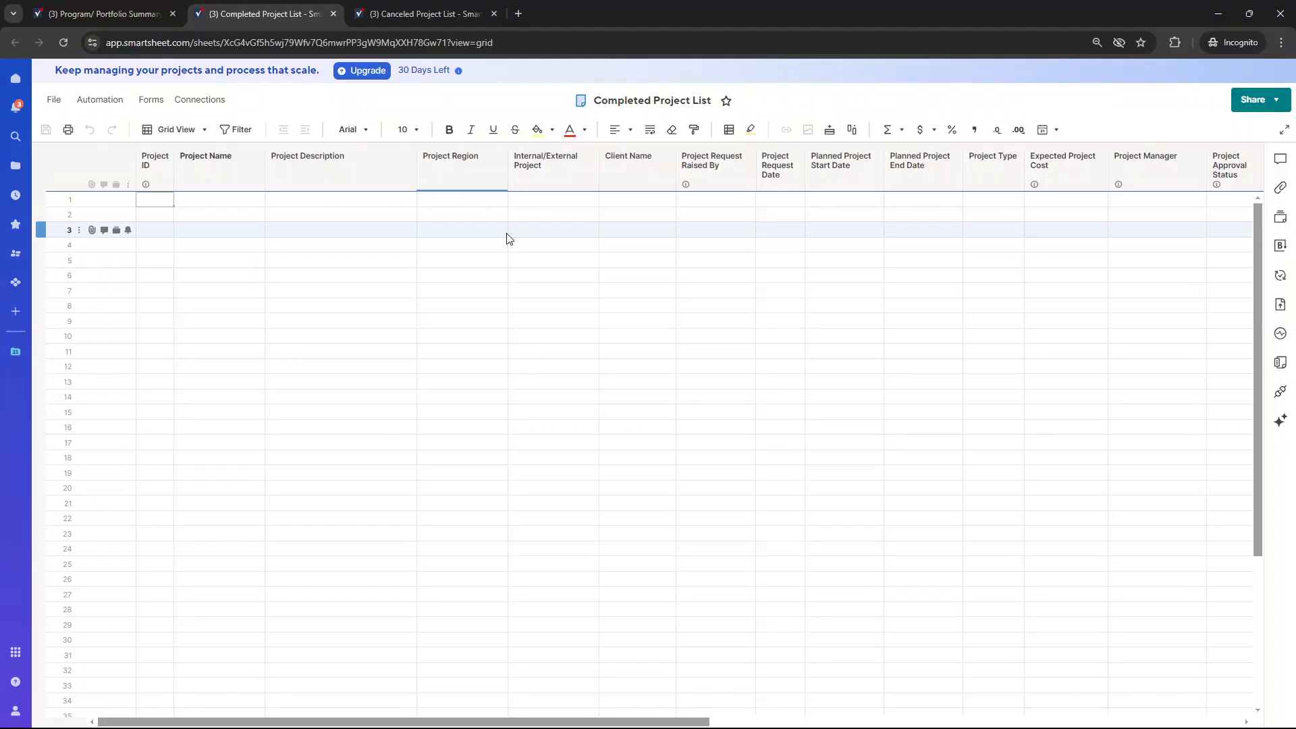
# Check the column layout of the Canceled Project List sheet and return to Testing The Solution Build in the Program/ Portfolio Summary sheet
pyautogui.click(439, 14)
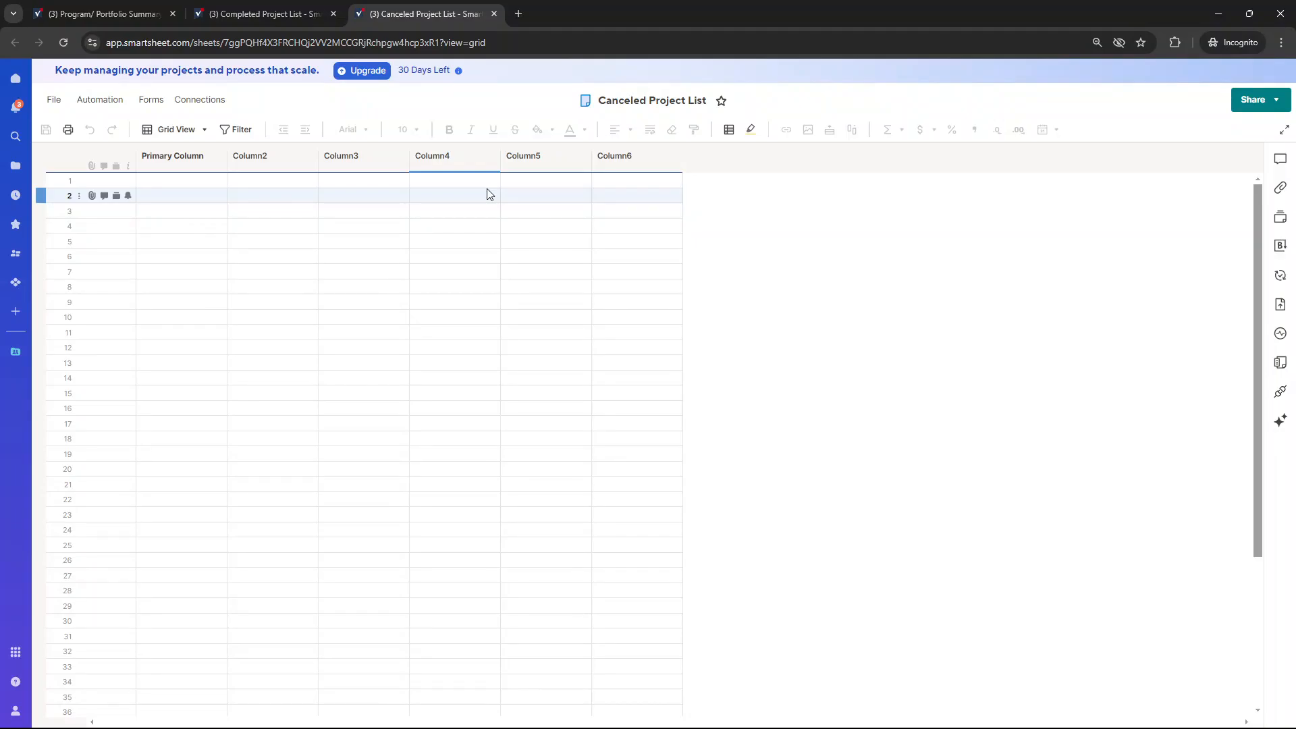
pyautogui.click(101, 13)
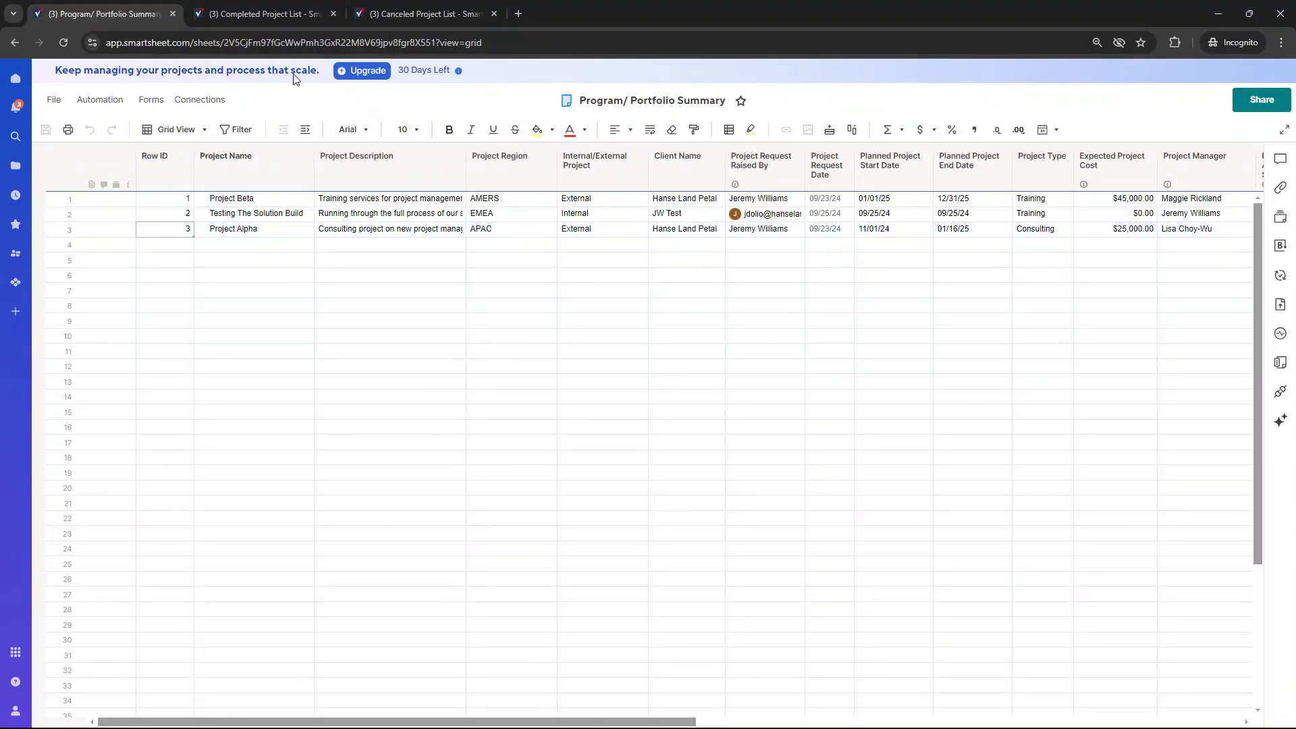
pyautogui.click(318, 8)
pyautogui.click(105, 13)
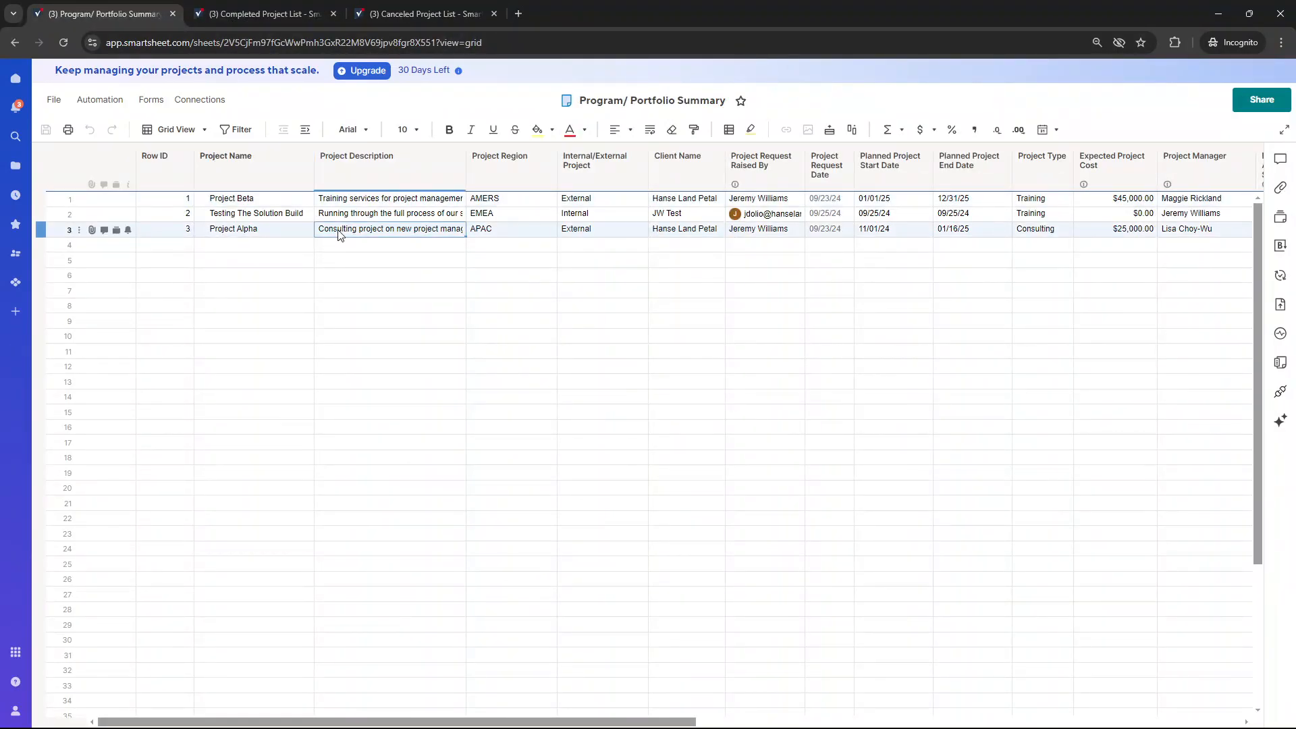
pyautogui.click(256, 213)
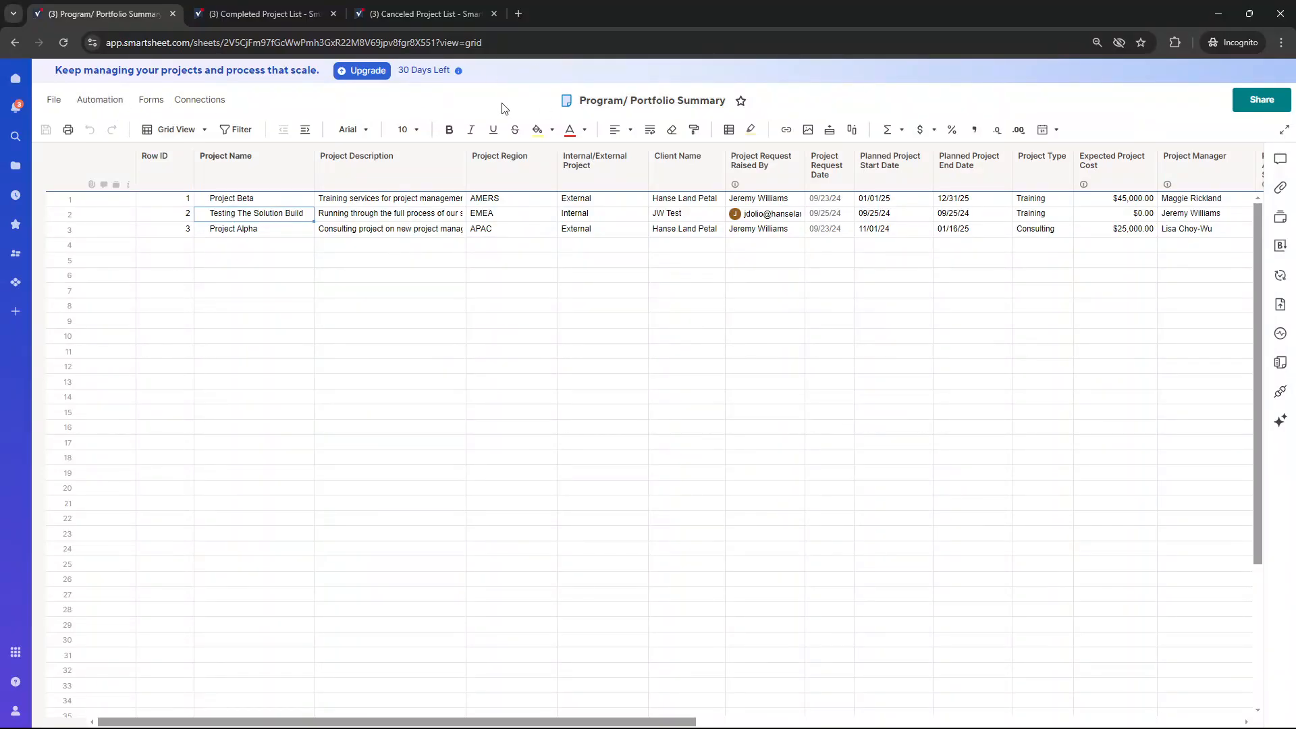
# Create an automation workflow from scratch and name it "Auto Archive Completed Projects"
pyautogui.click(116, 106)
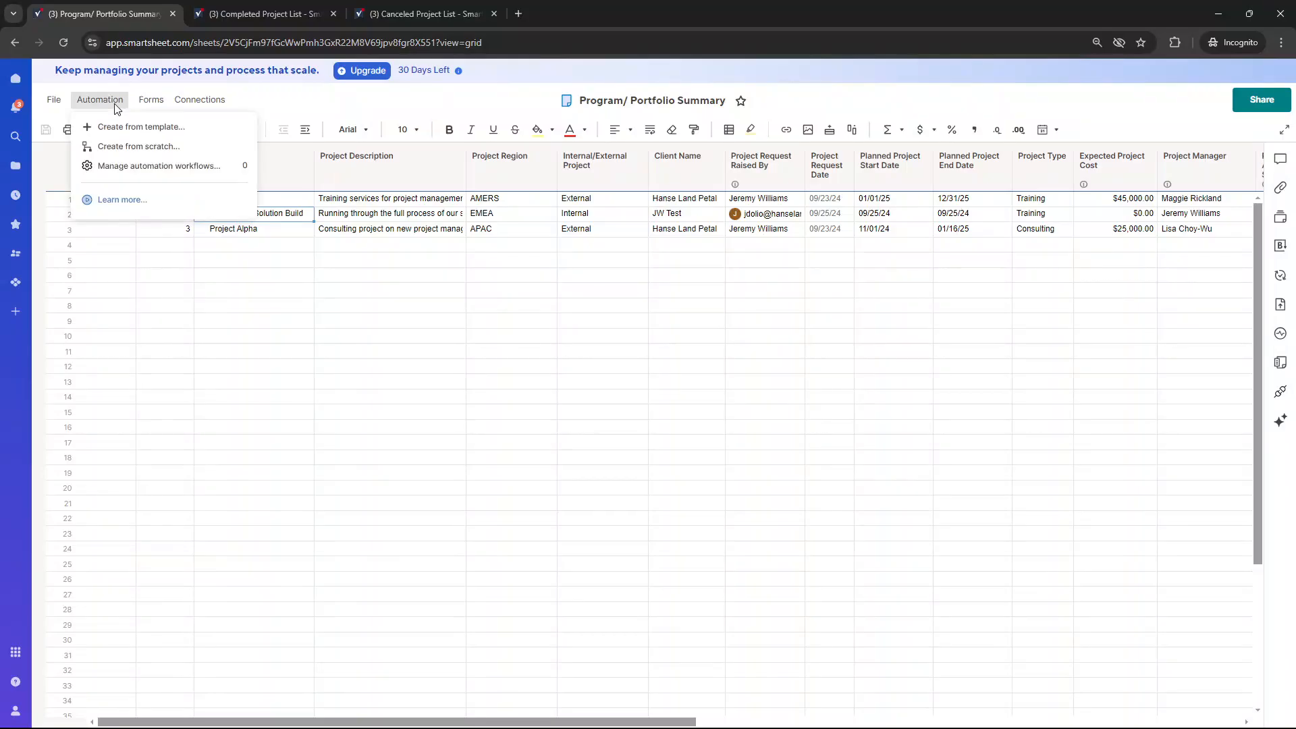
pyautogui.click(156, 148)
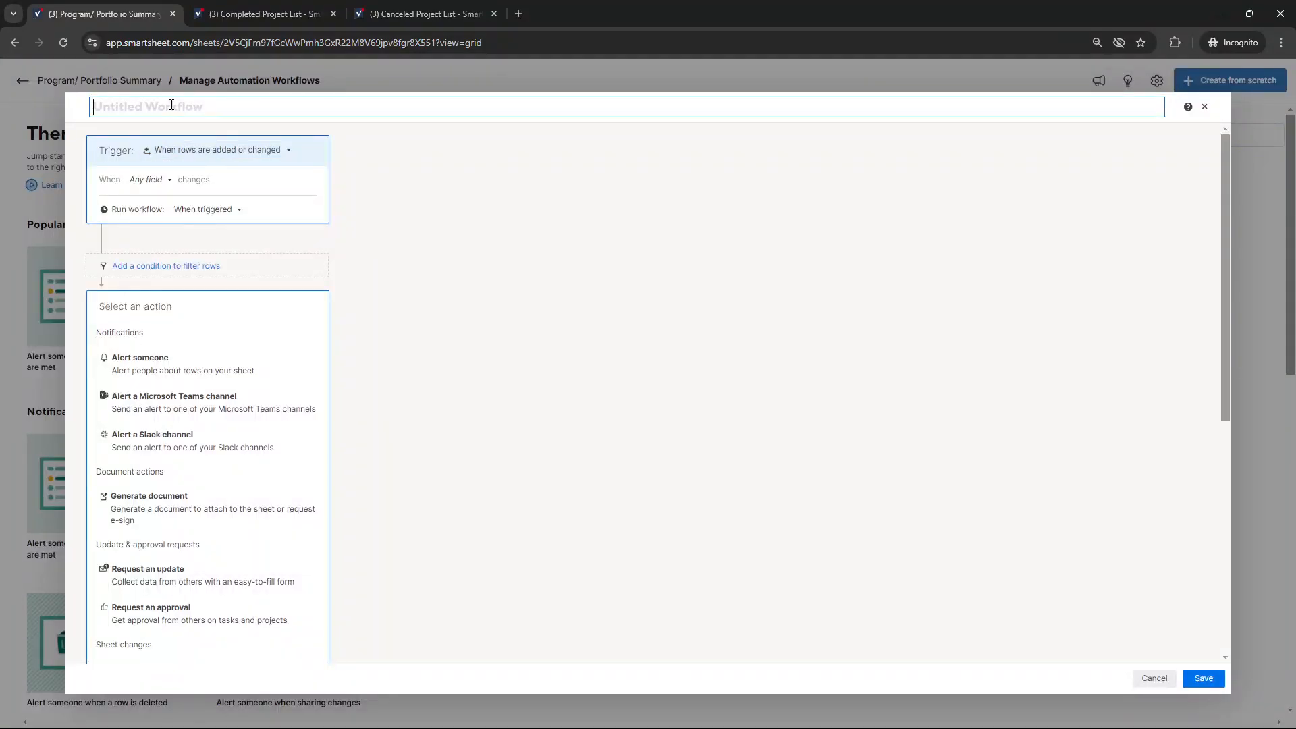
pyautogui.write('Auto Archive')
pyautogui.write(' Copying')
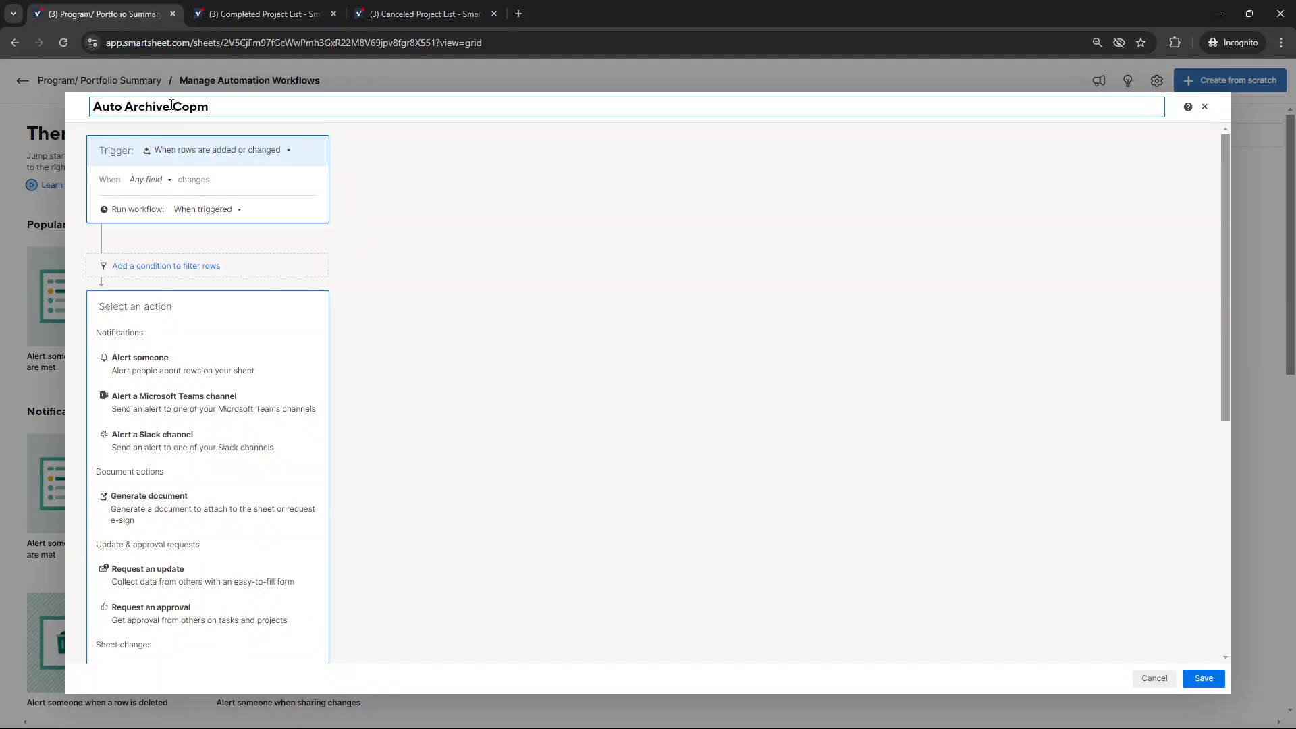
pyautogui.press('BackSpace')
pyautogui.press('BackSpace')
pyautogui.press('BackSpace')
pyautogui.press('BackSpace')
pyautogui.press('BackSpace')
pyautogui.write('mpleted Projects')
# Set the workflow to trigger when rows are changed and Project Status changes to Complete, keeping the run frequency at When triggered
pyautogui.click(208, 151)
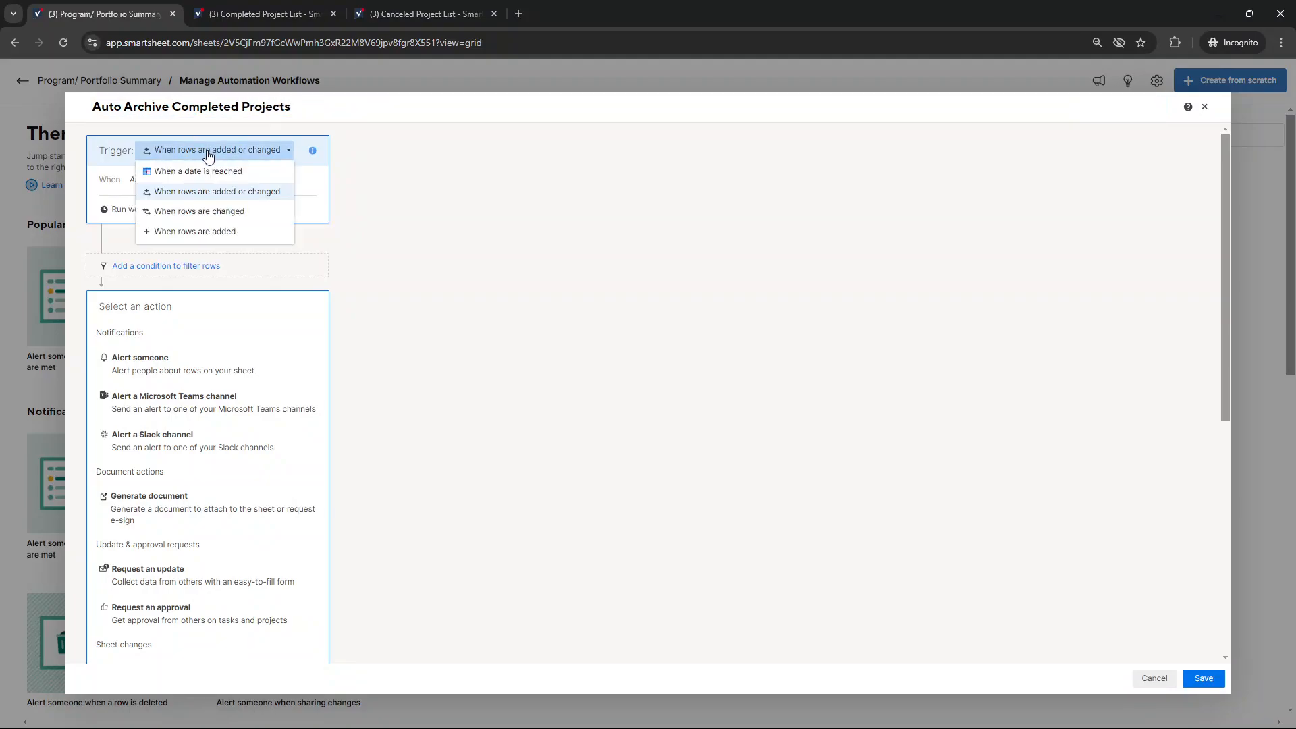
pyautogui.click(274, 212)
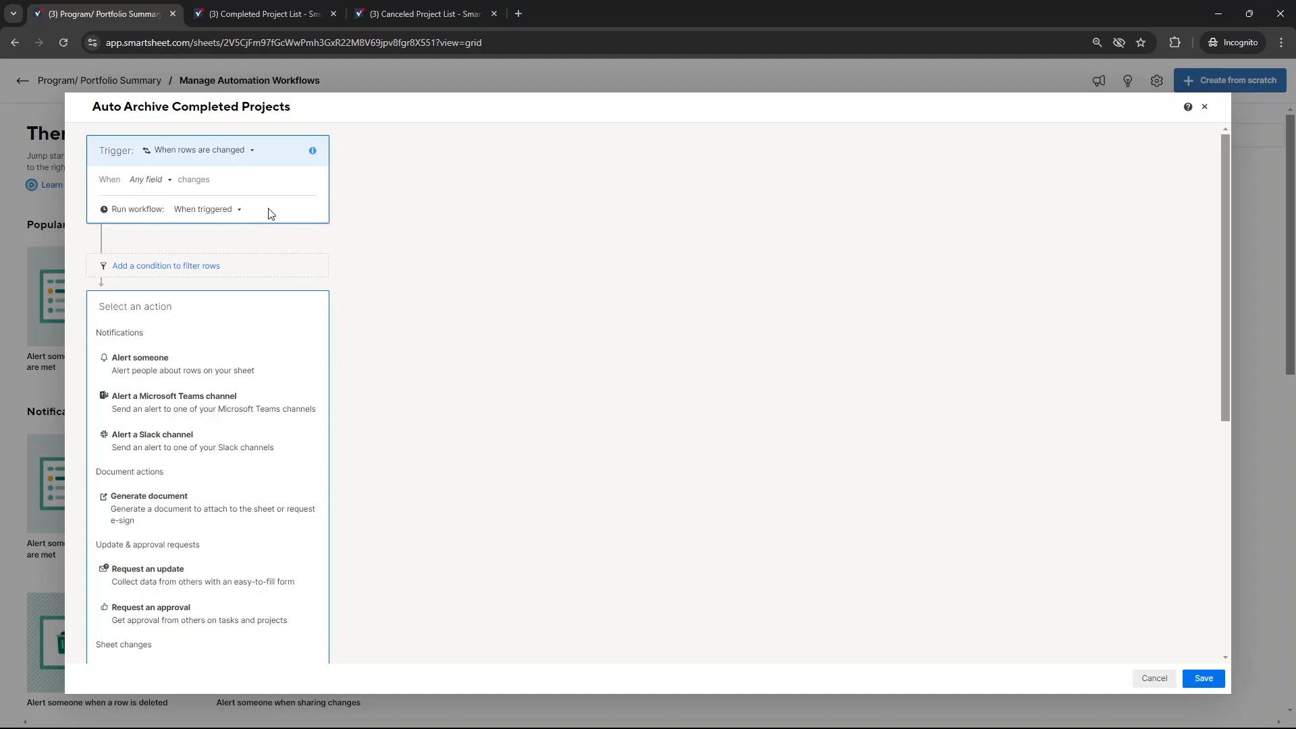
pyautogui.click(148, 187)
pyautogui.moveTo(246, 209); pyautogui.dragTo(249, 268)
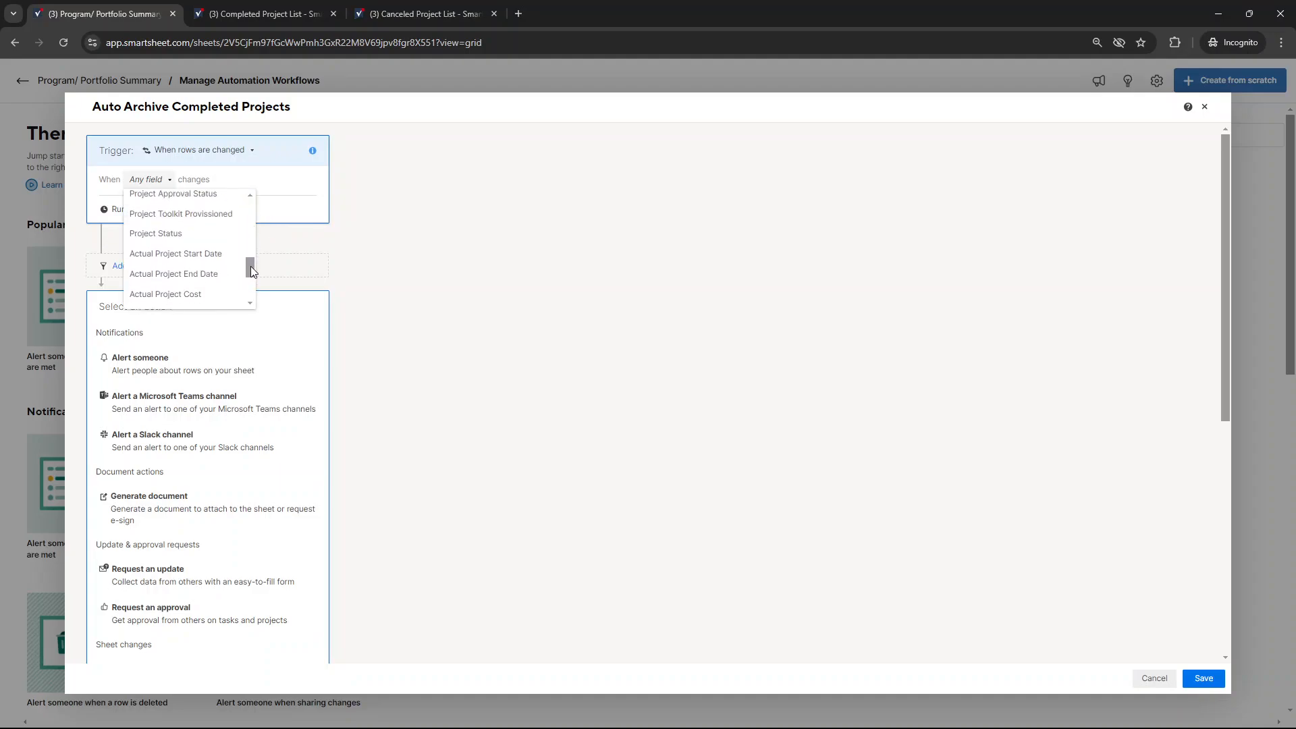
pyautogui.click(200, 245)
pyautogui.click(177, 201)
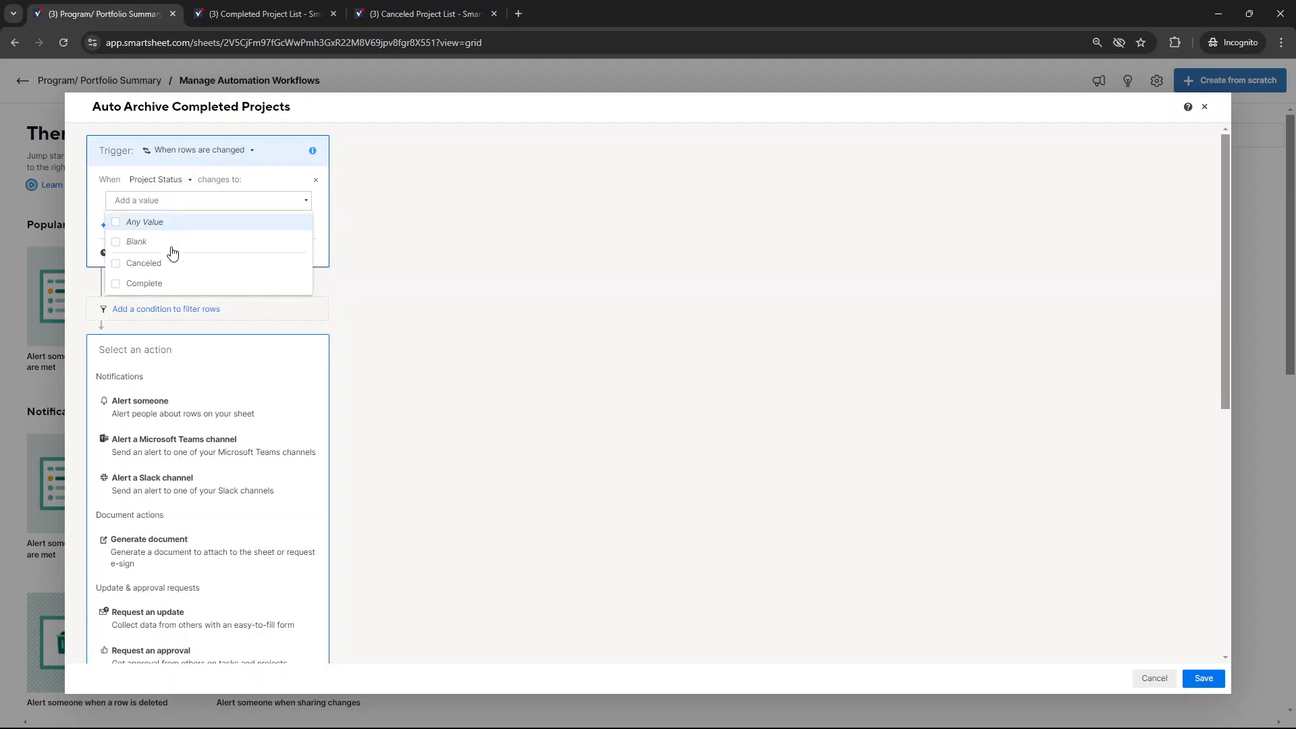
pyautogui.click(168, 282)
pyautogui.click(388, 265)
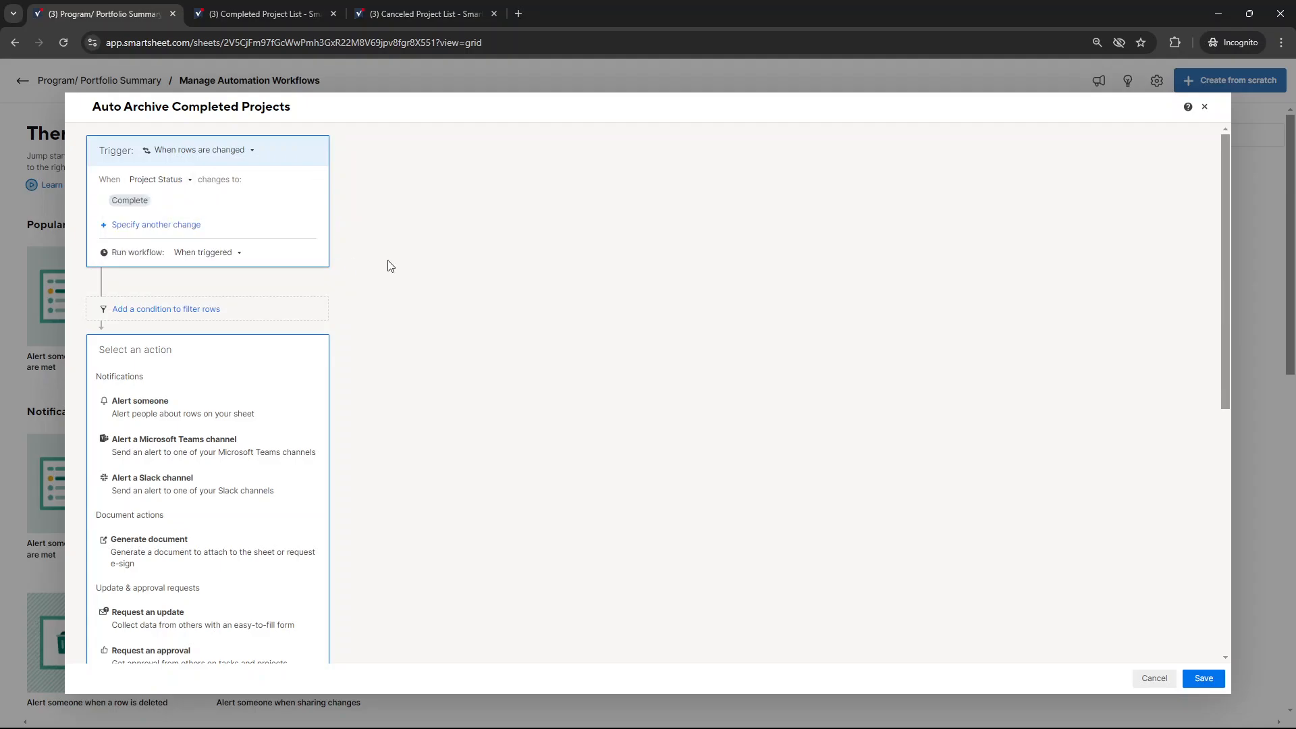
pyautogui.click(206, 254)
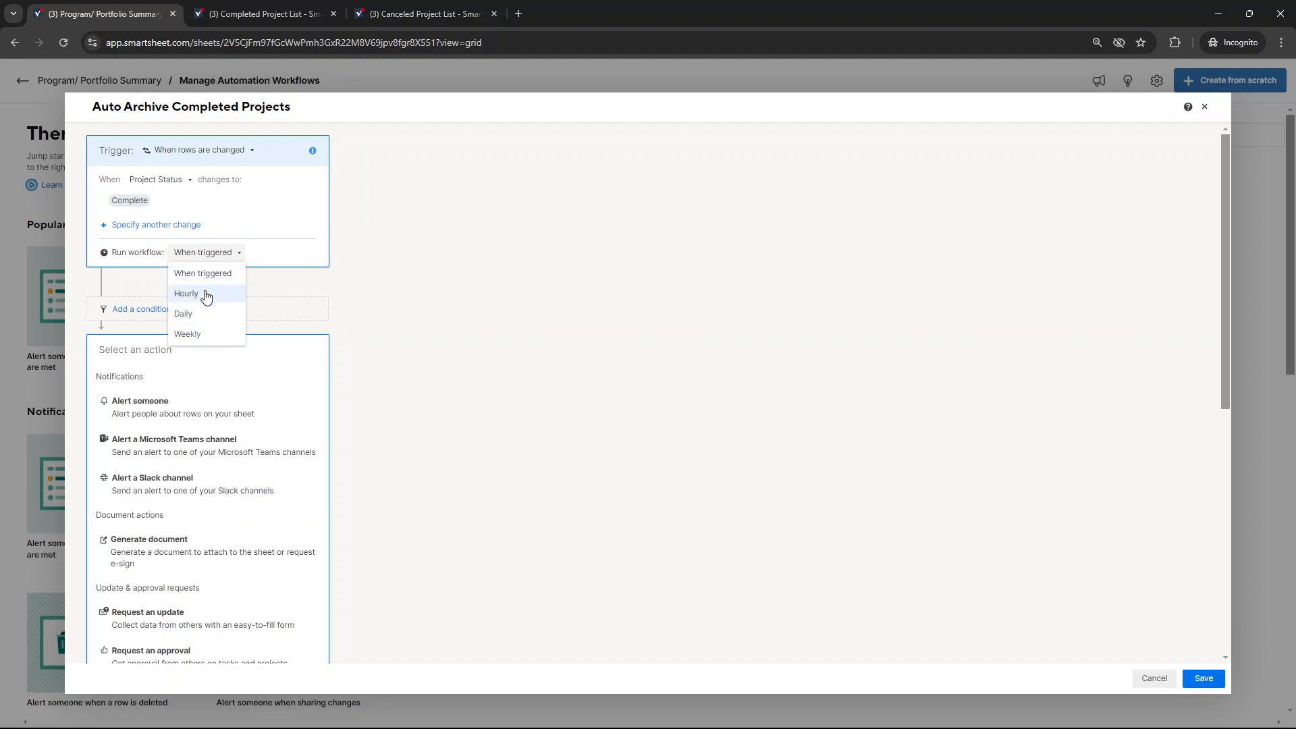
pyautogui.click(410, 299)
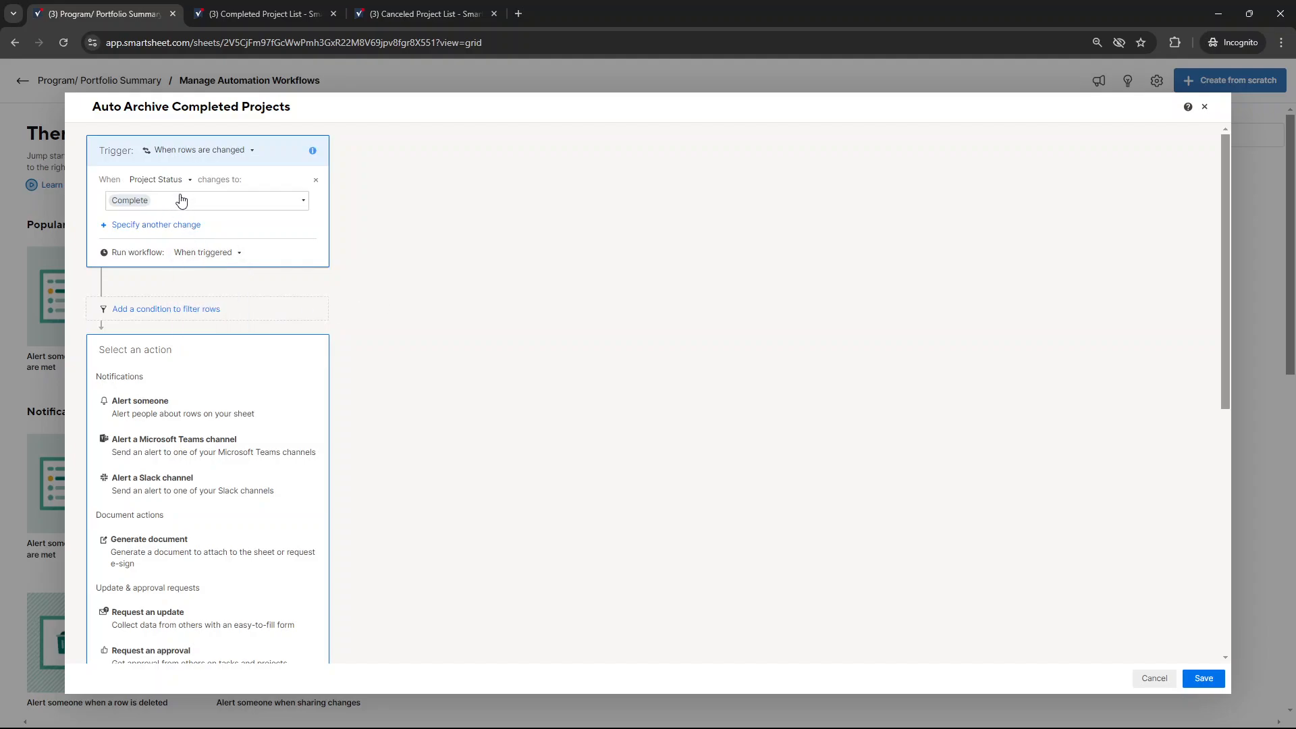
# Try adding On Hold as a new Project Status trigger value, and remove it again
pyautogui.click(183, 202)
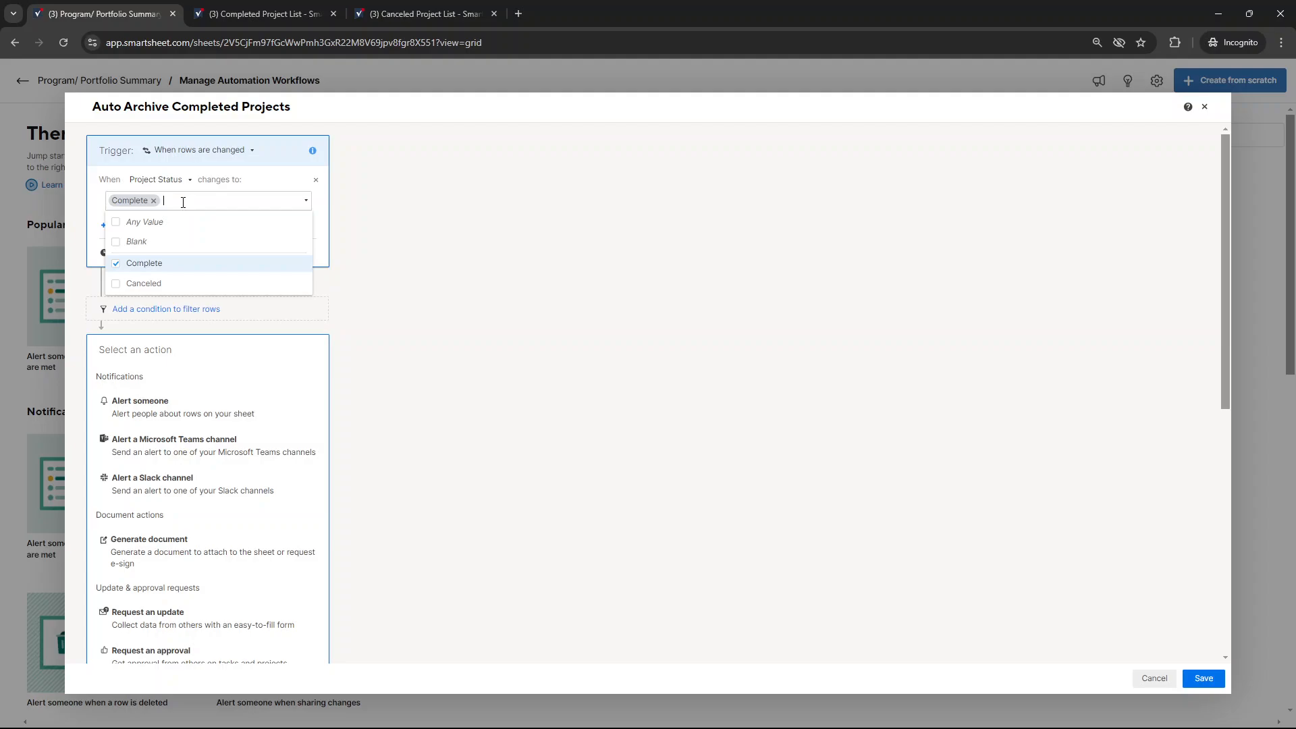
pyautogui.write('On Hold')
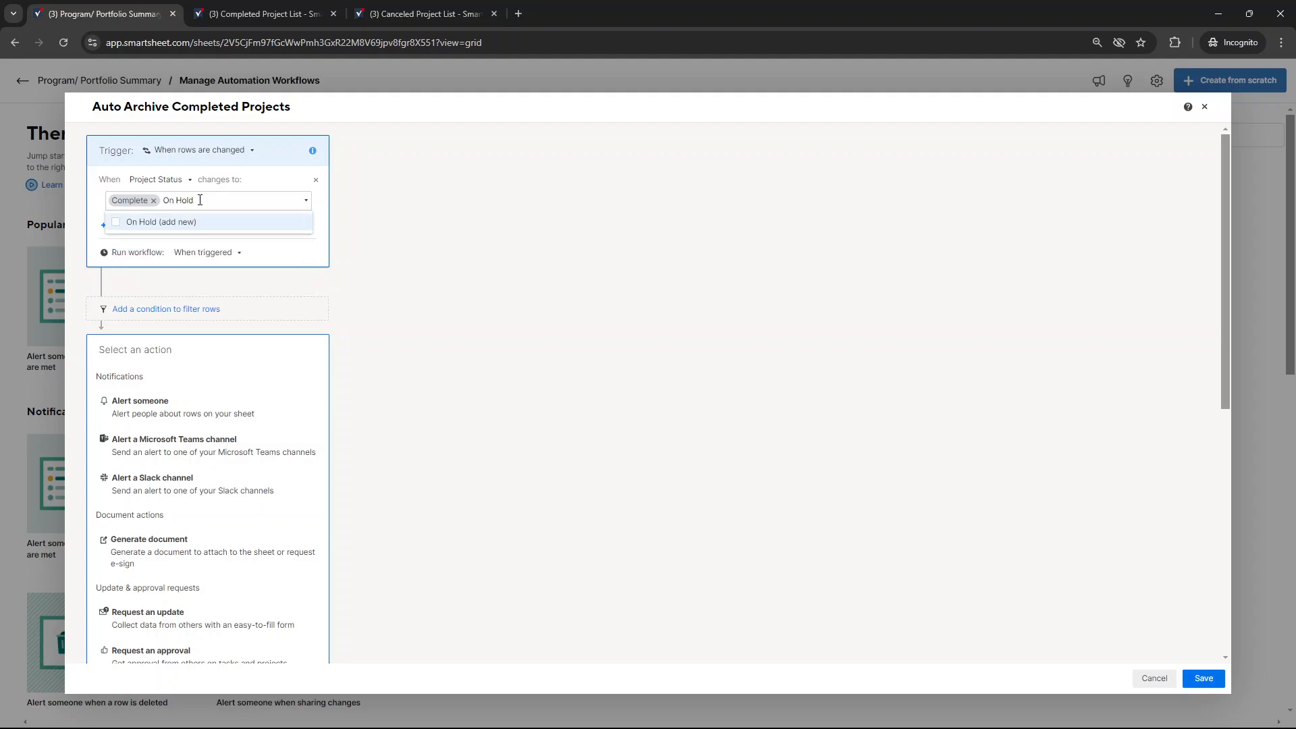
pyautogui.click(115, 223)
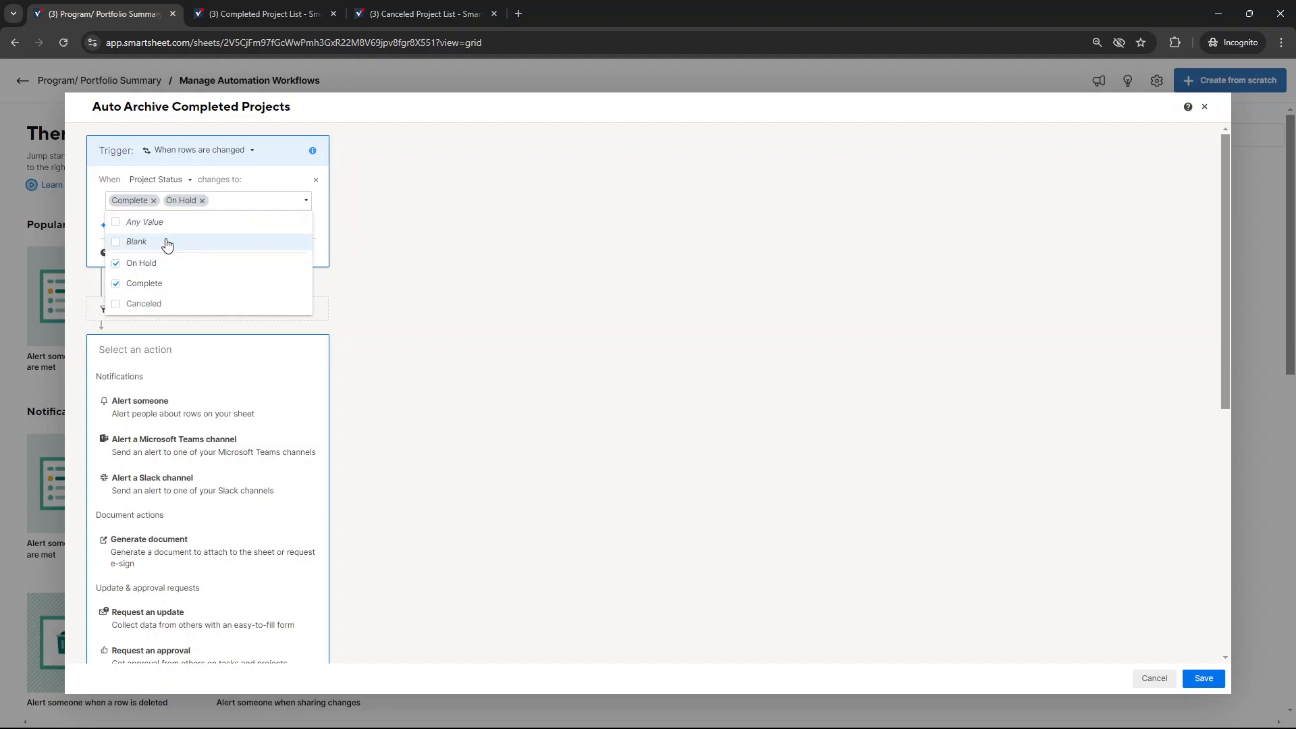
pyautogui.click(203, 201)
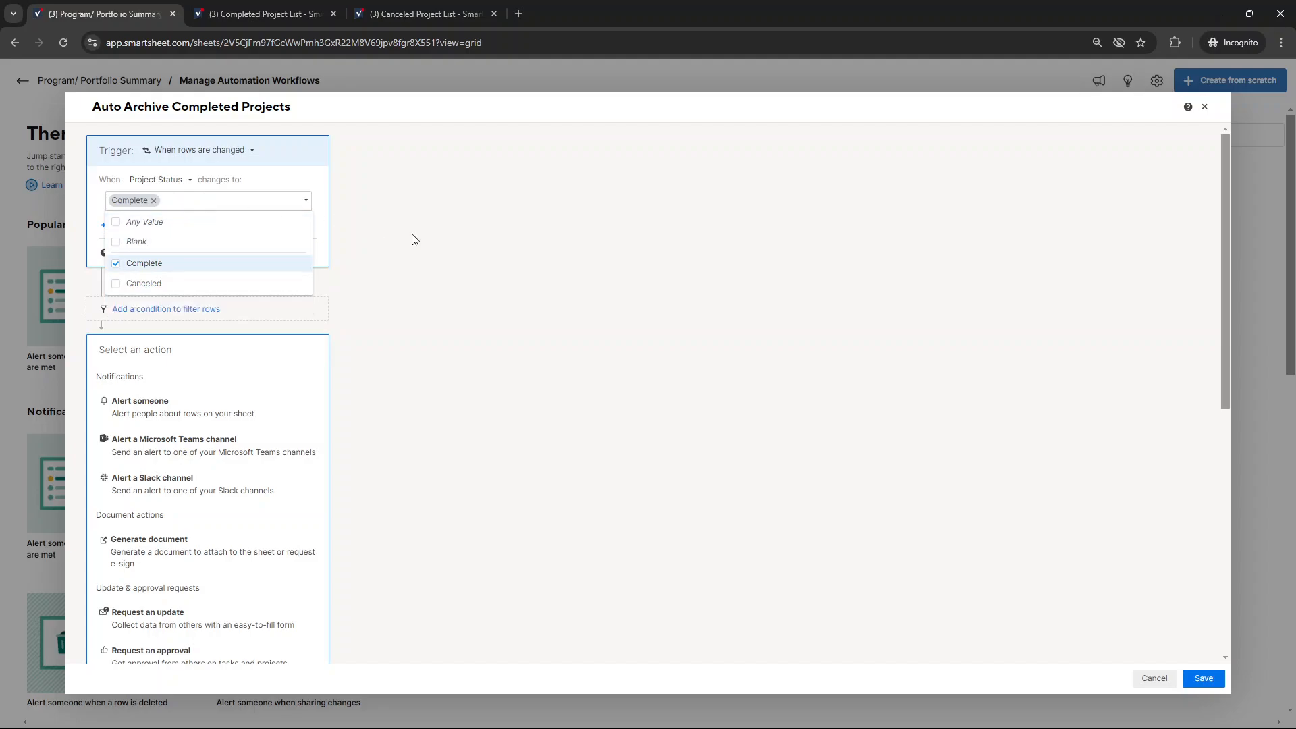
# Add a condition to the workflow that filters rows where Project Status is one of Complete
pyautogui.click(419, 239)
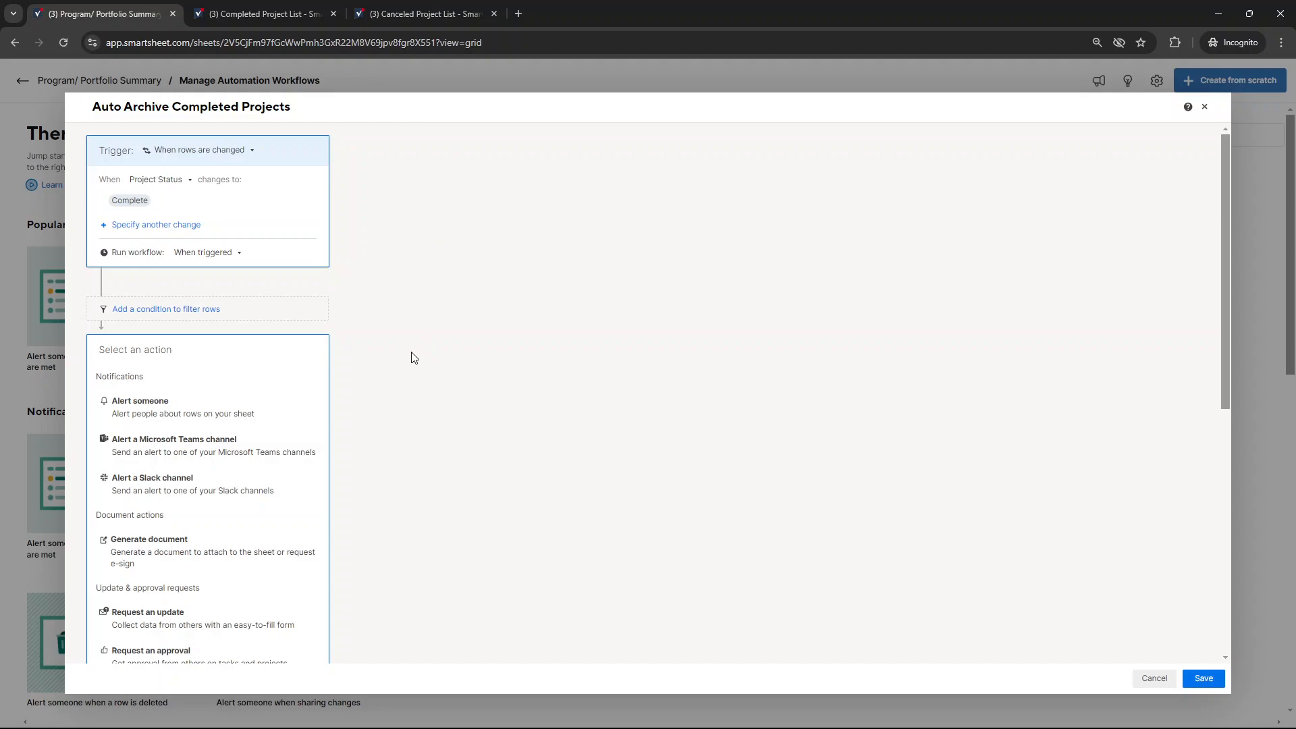
pyautogui.click(213, 315)
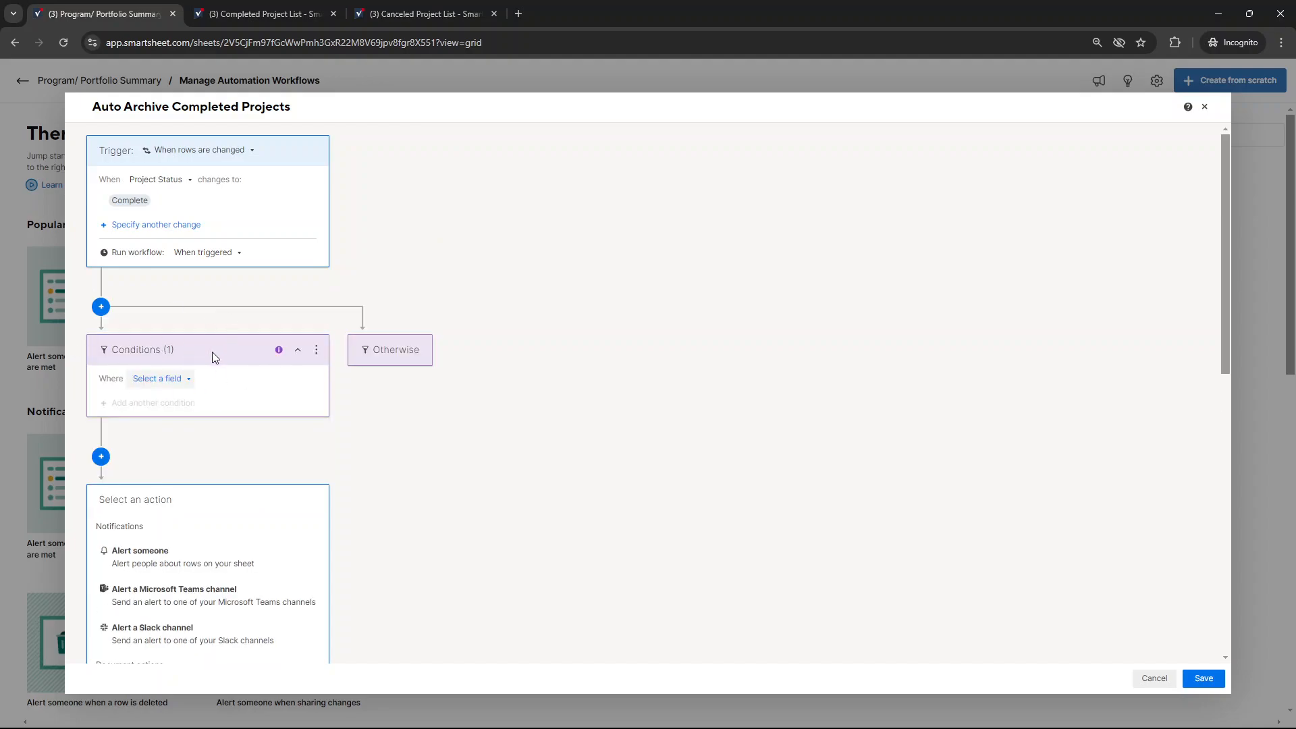
pyautogui.click(177, 379)
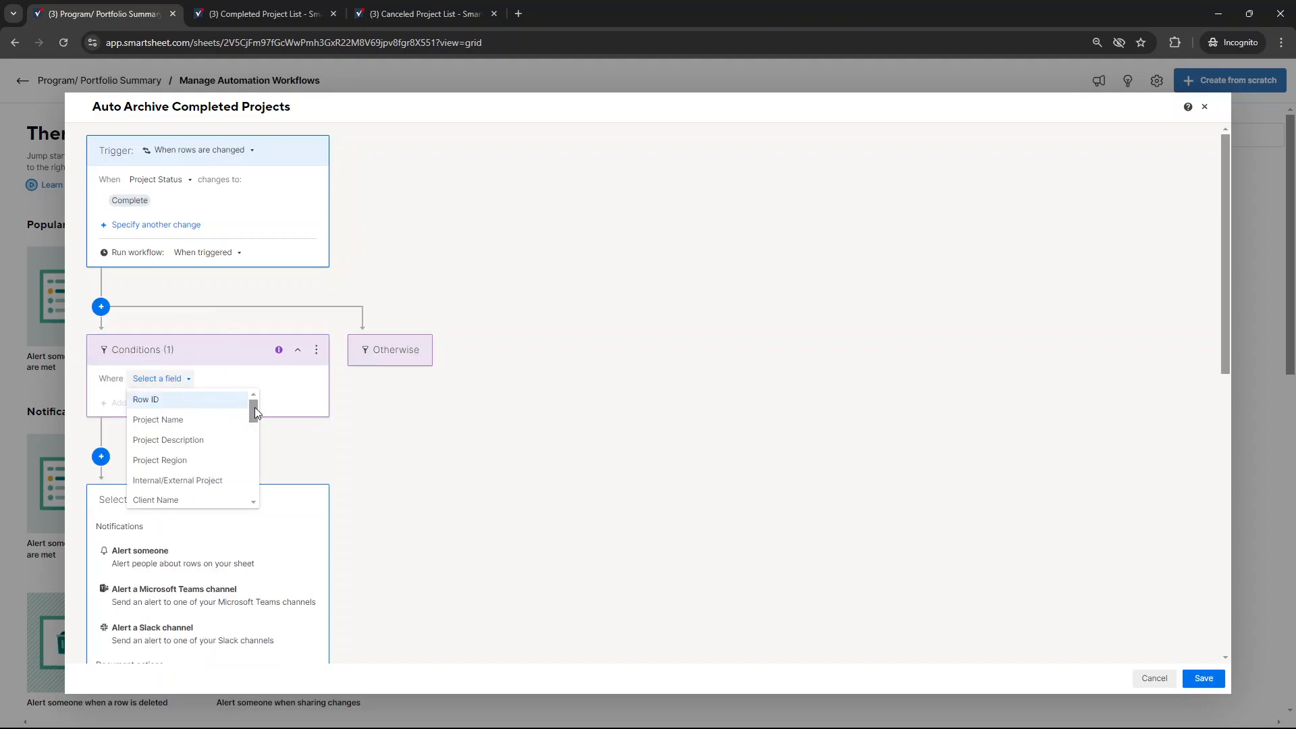
pyautogui.moveTo(255, 412); pyautogui.dragTo(256, 455)
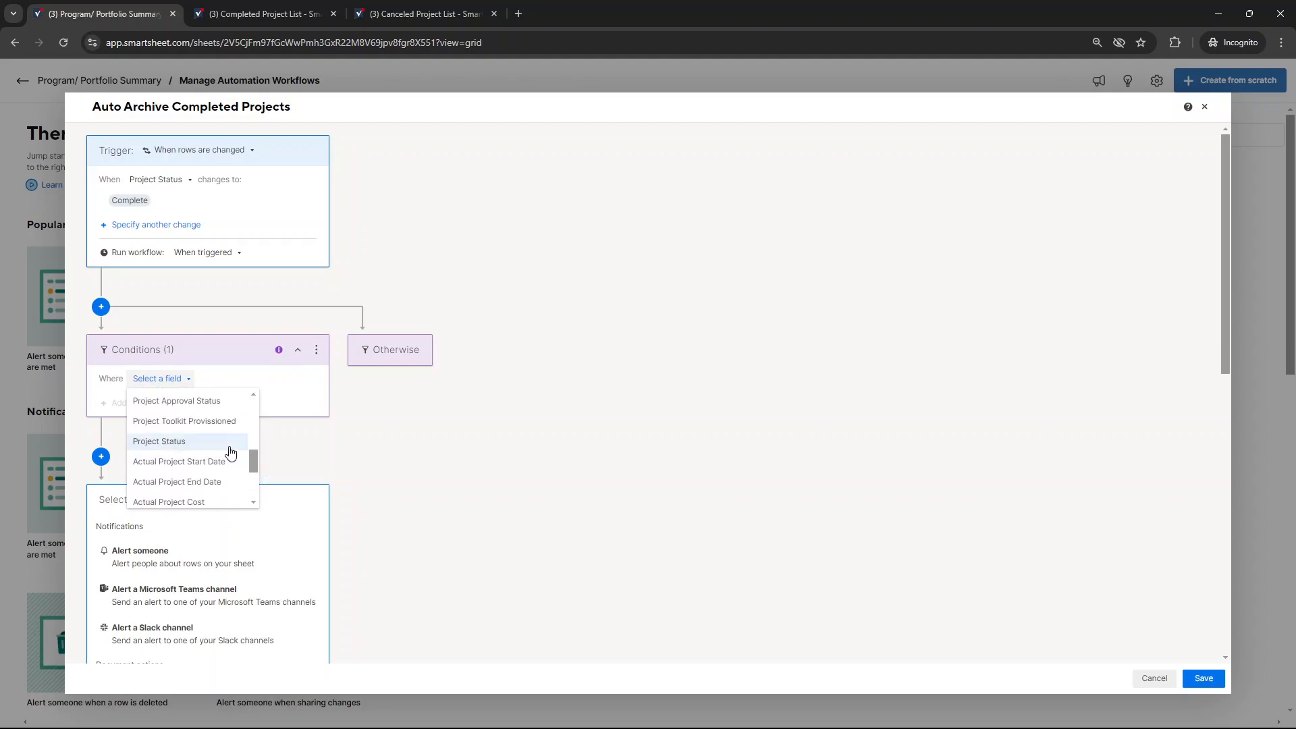
pyautogui.click(230, 448)
pyautogui.click(194, 403)
pyautogui.click(182, 443)
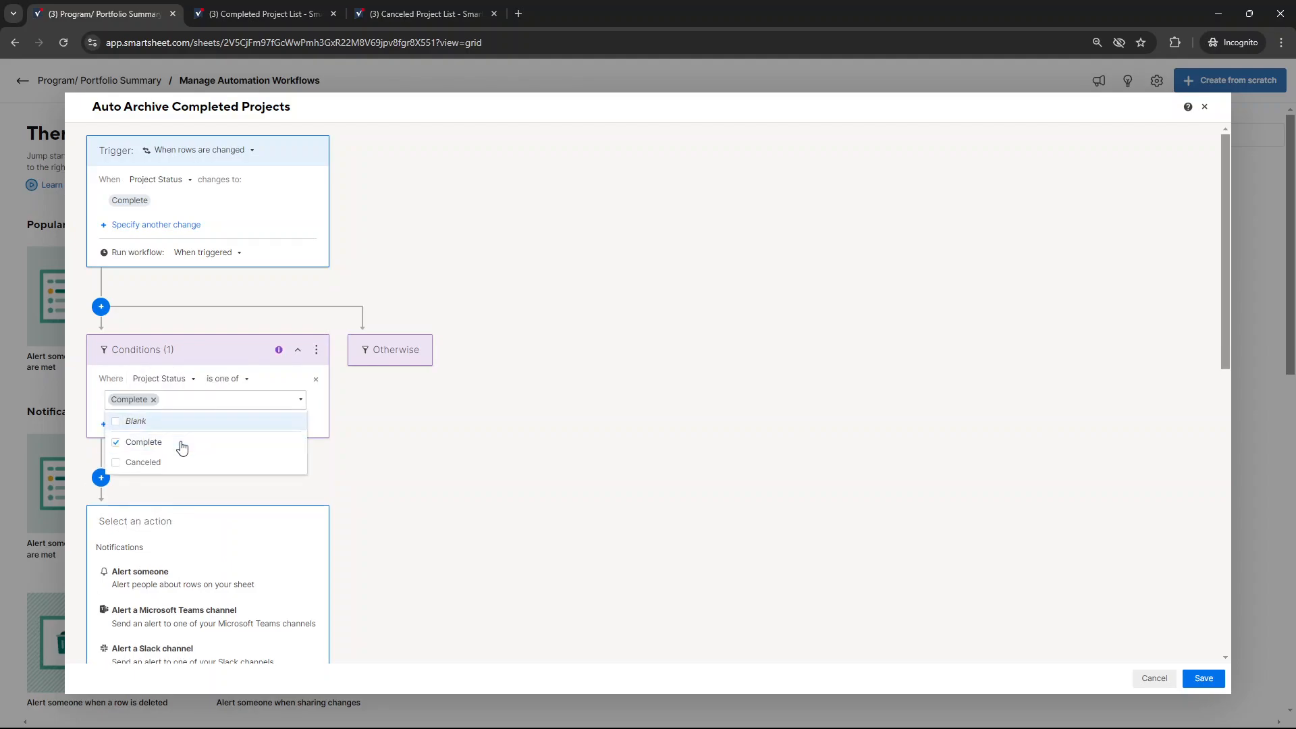
pyautogui.click(423, 430)
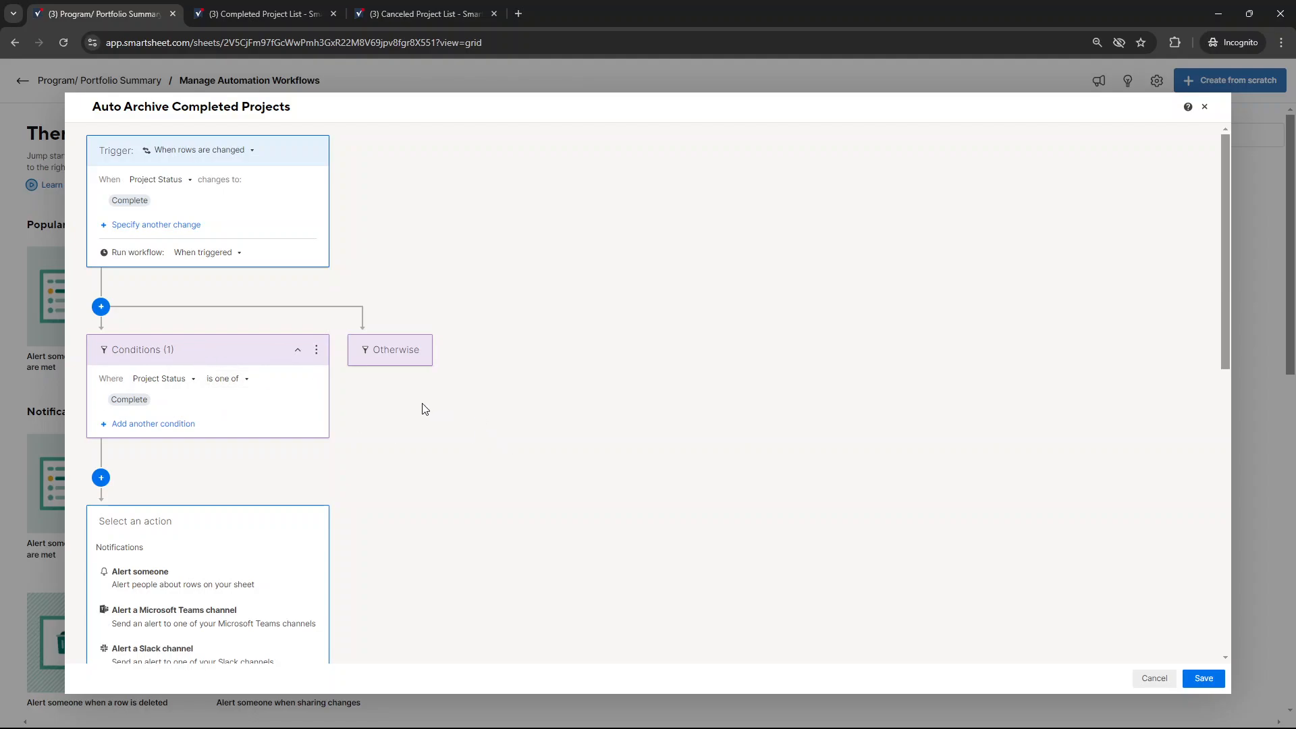
# Set the workflow's action to Move rows
pyautogui.scroll(-3, 384, 410)
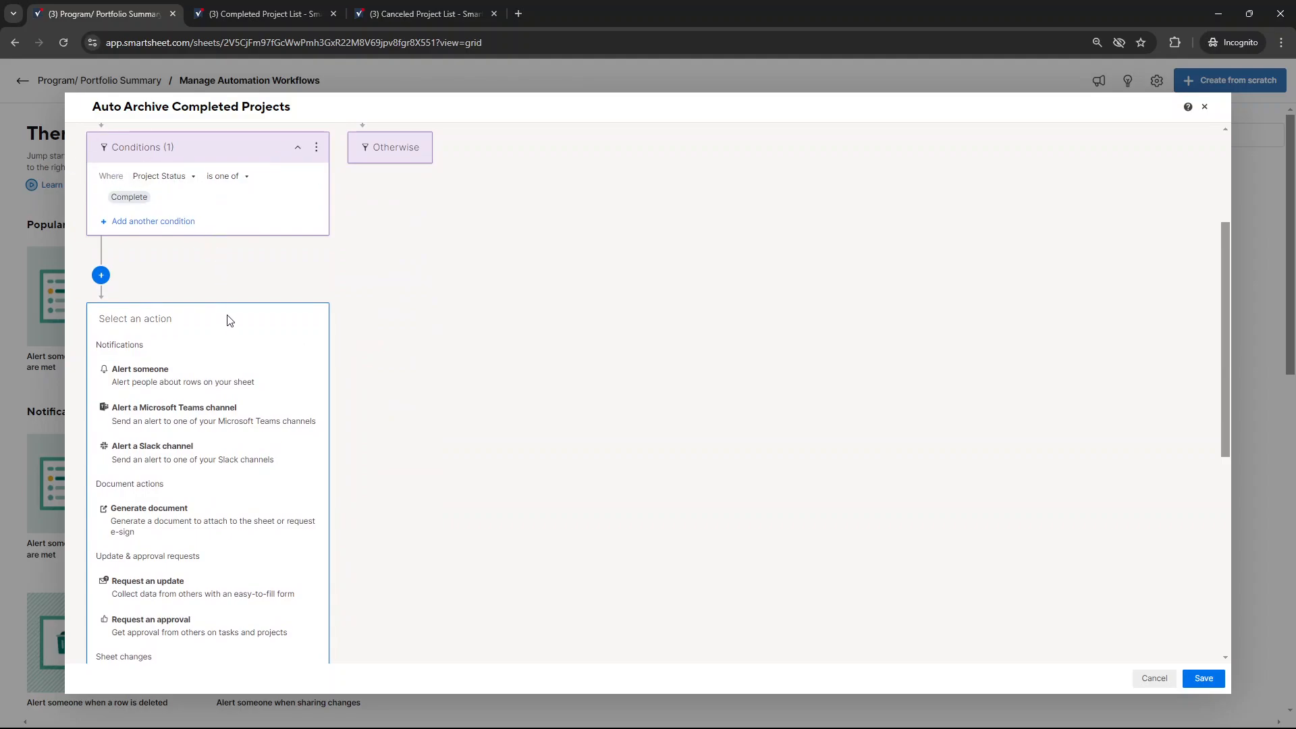
pyautogui.scroll(-4, 243, 344)
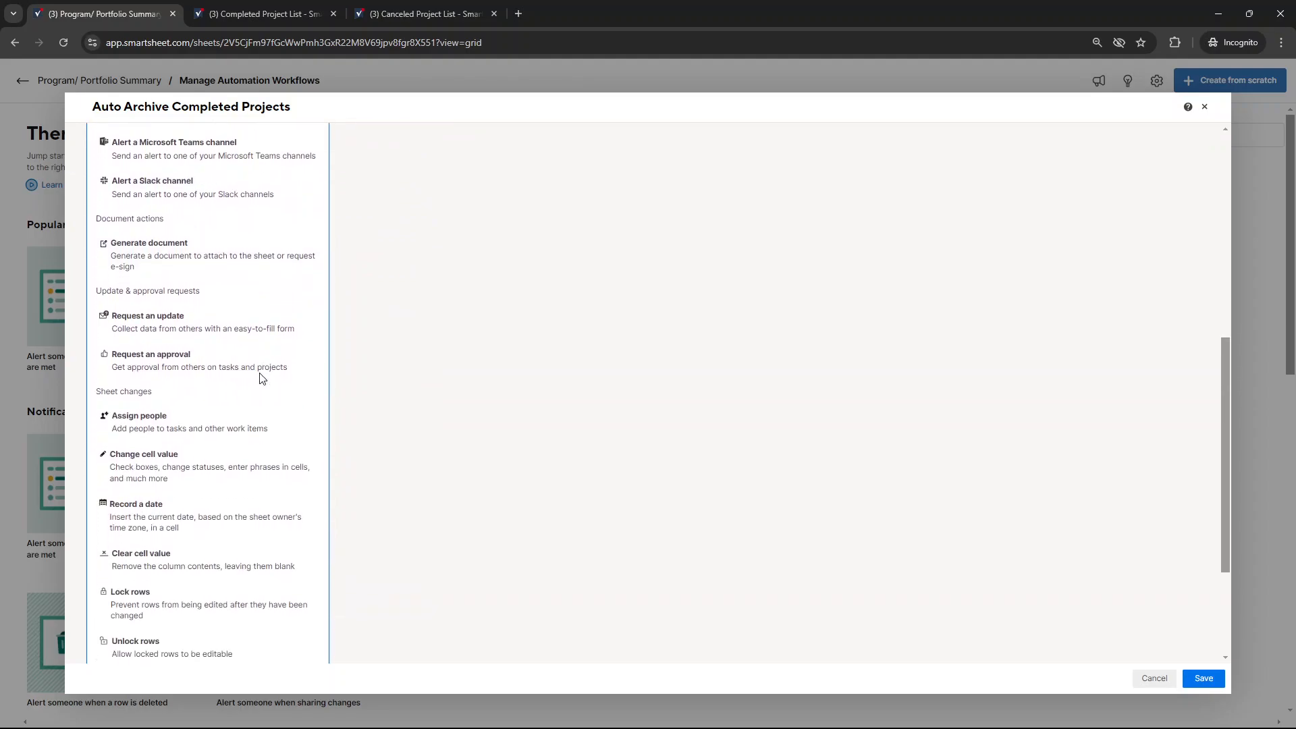
pyautogui.scroll(-3, 262, 378)
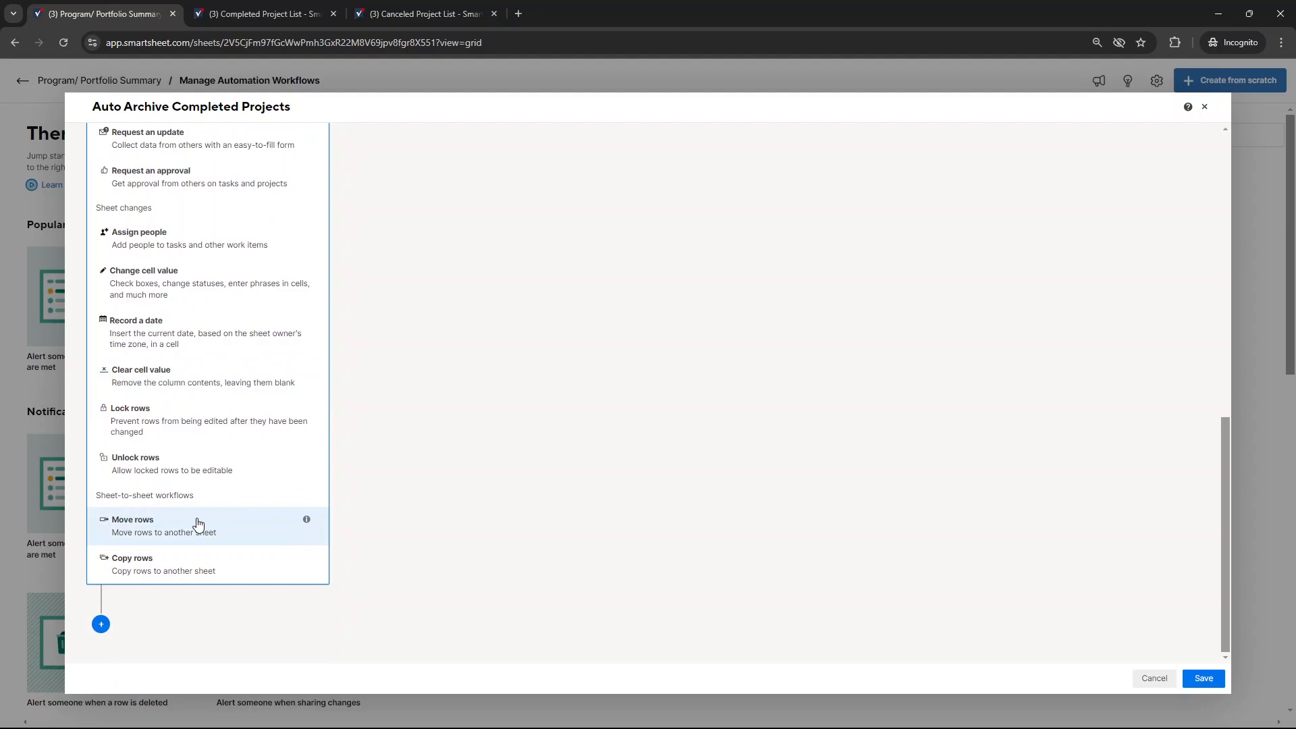
pyautogui.click(144, 522)
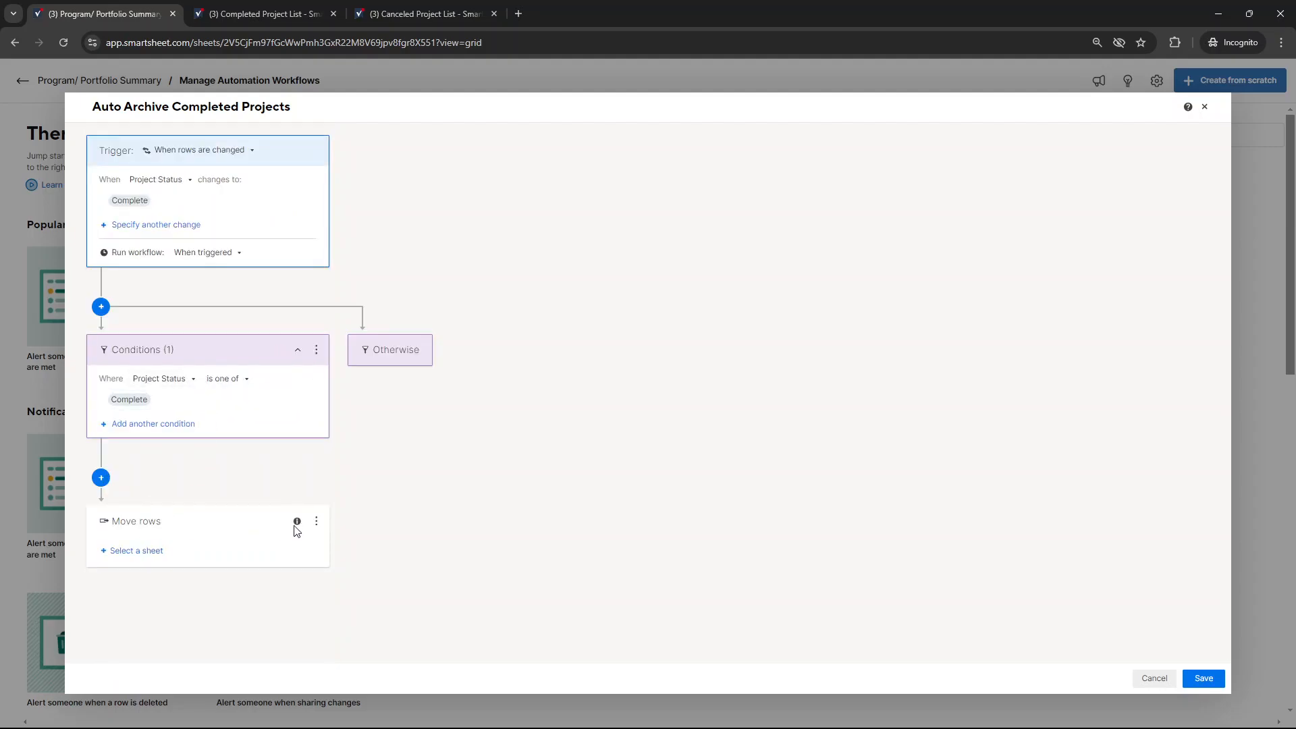
# Reopen the workflow's action choice and pick Move rows again
pyautogui.click(315, 524)
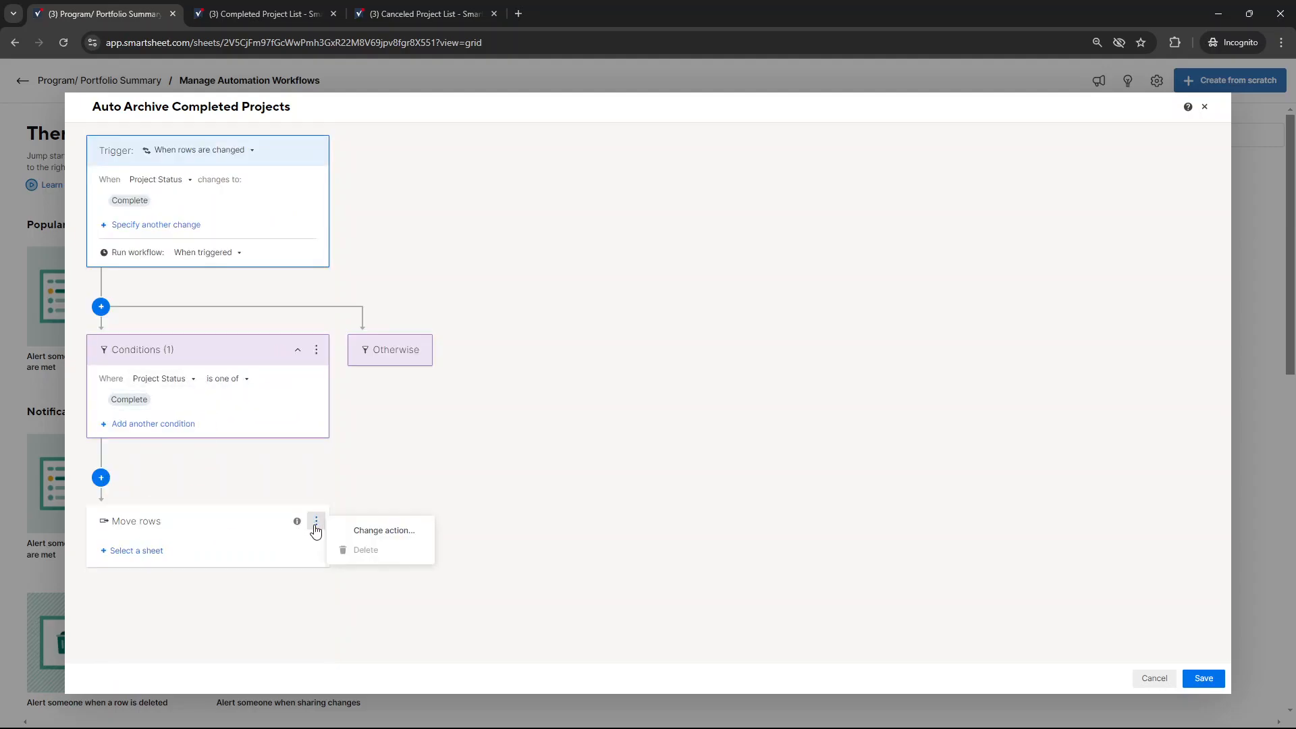
pyautogui.click(371, 532)
pyautogui.scroll(-10, 270, 537)
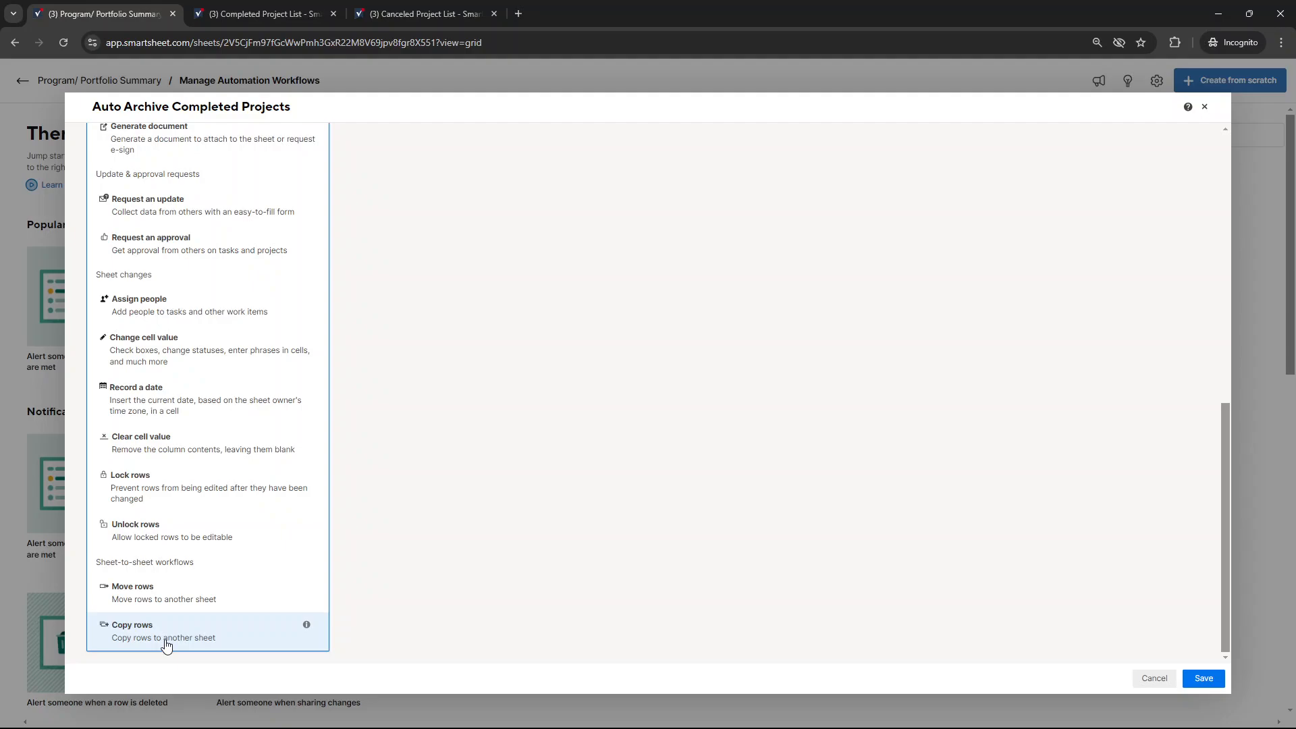
pyautogui.click(183, 594)
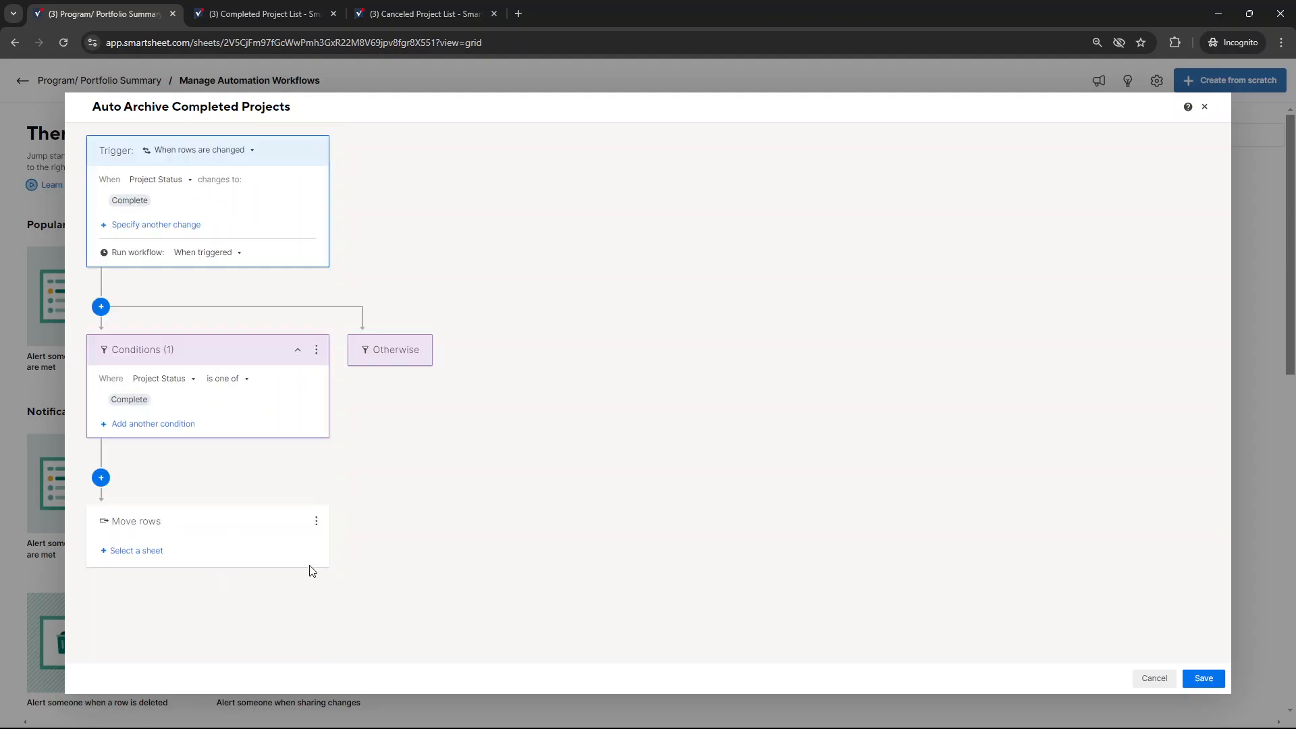
# Save the workflow with Completed Project List as the destination sheet for moved rows, and review its saved settings
pyautogui.click(166, 561)
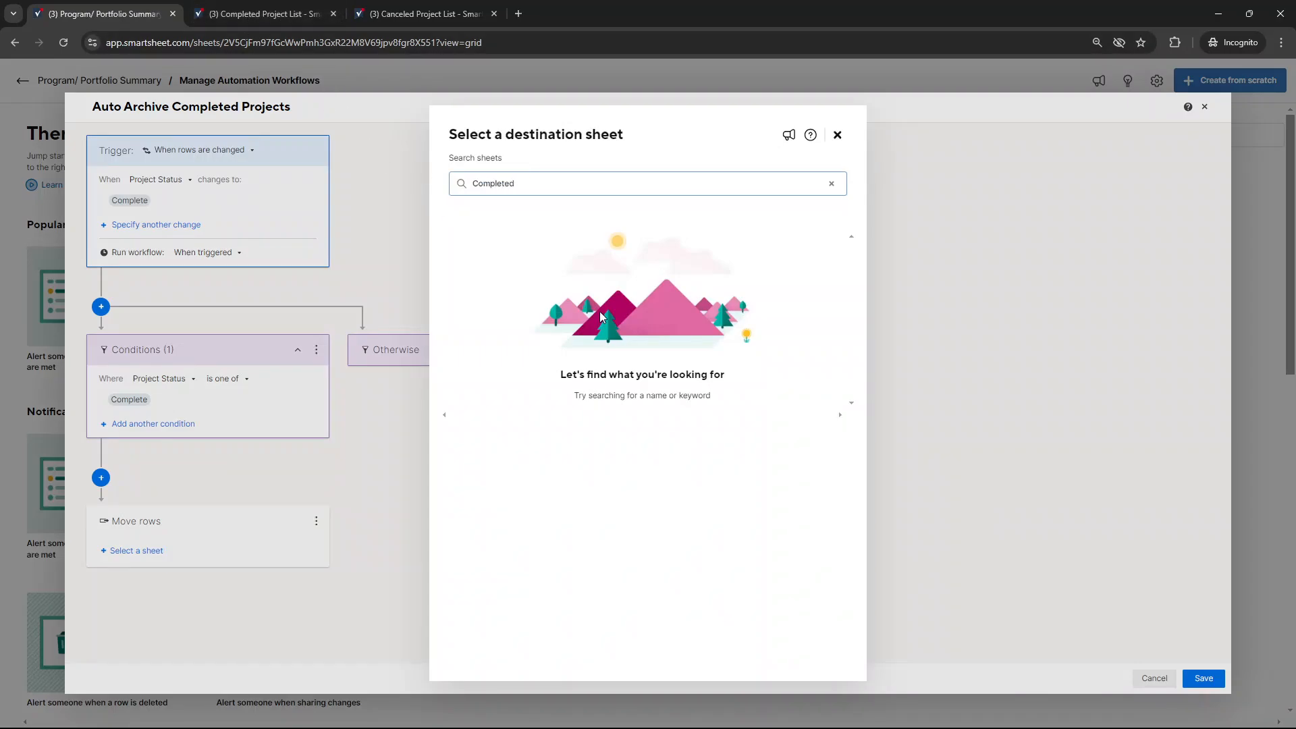
pyautogui.click(546, 241)
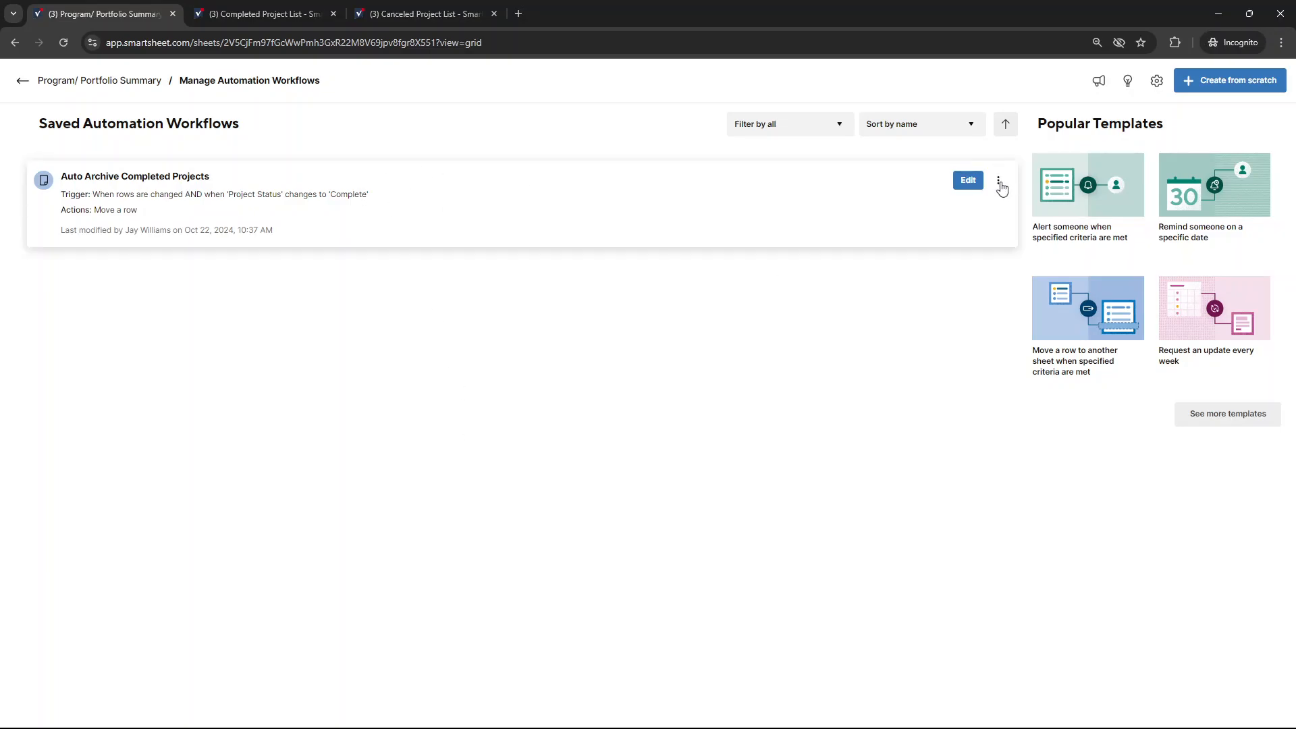
pyautogui.click(972, 180)
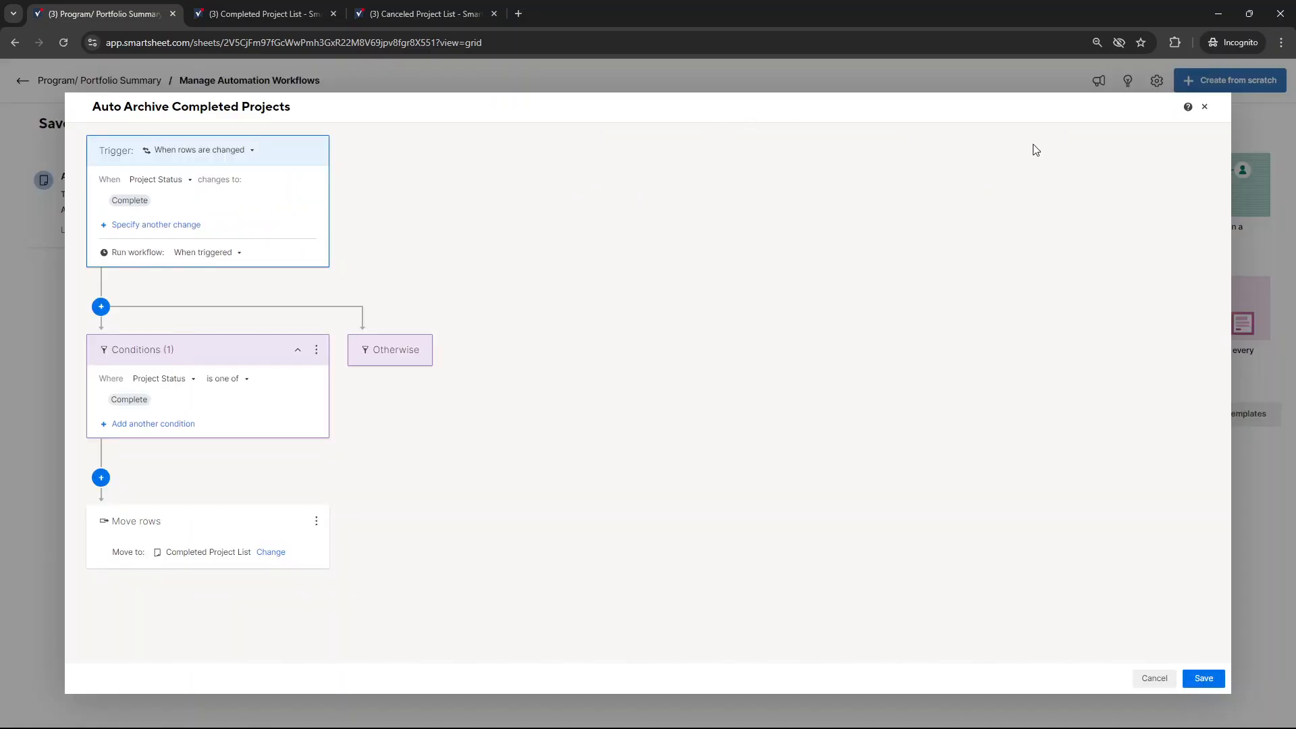
pyautogui.click(1205, 106)
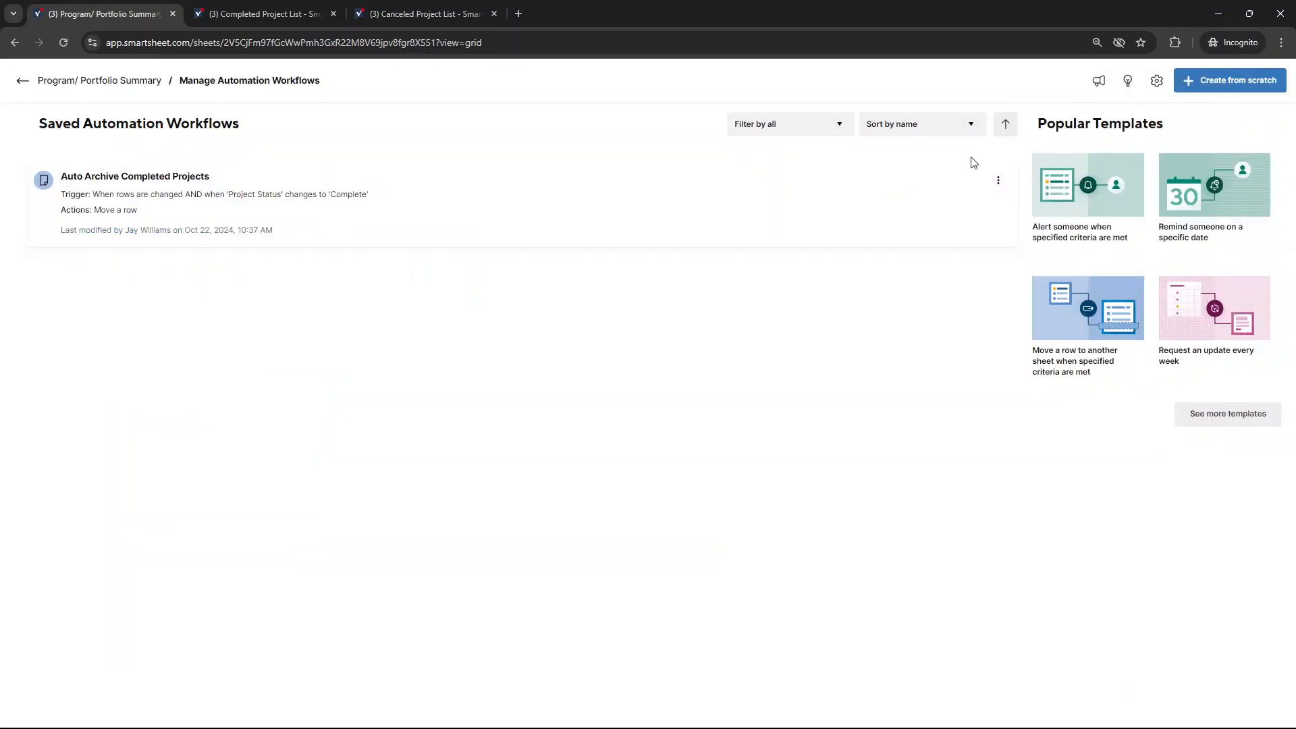
# Deactivate the Auto Archive Completed Projects workflow and activate it again
pyautogui.click(999, 181)
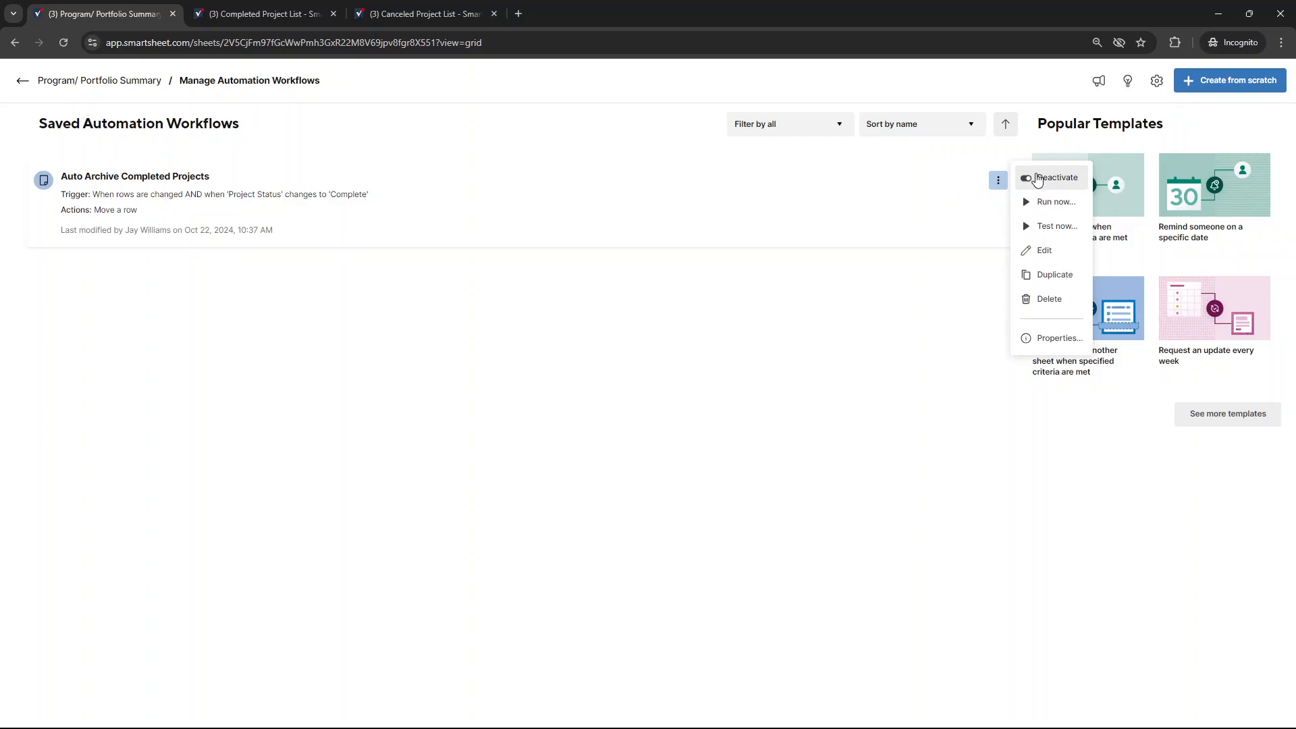
pyautogui.click(1038, 179)
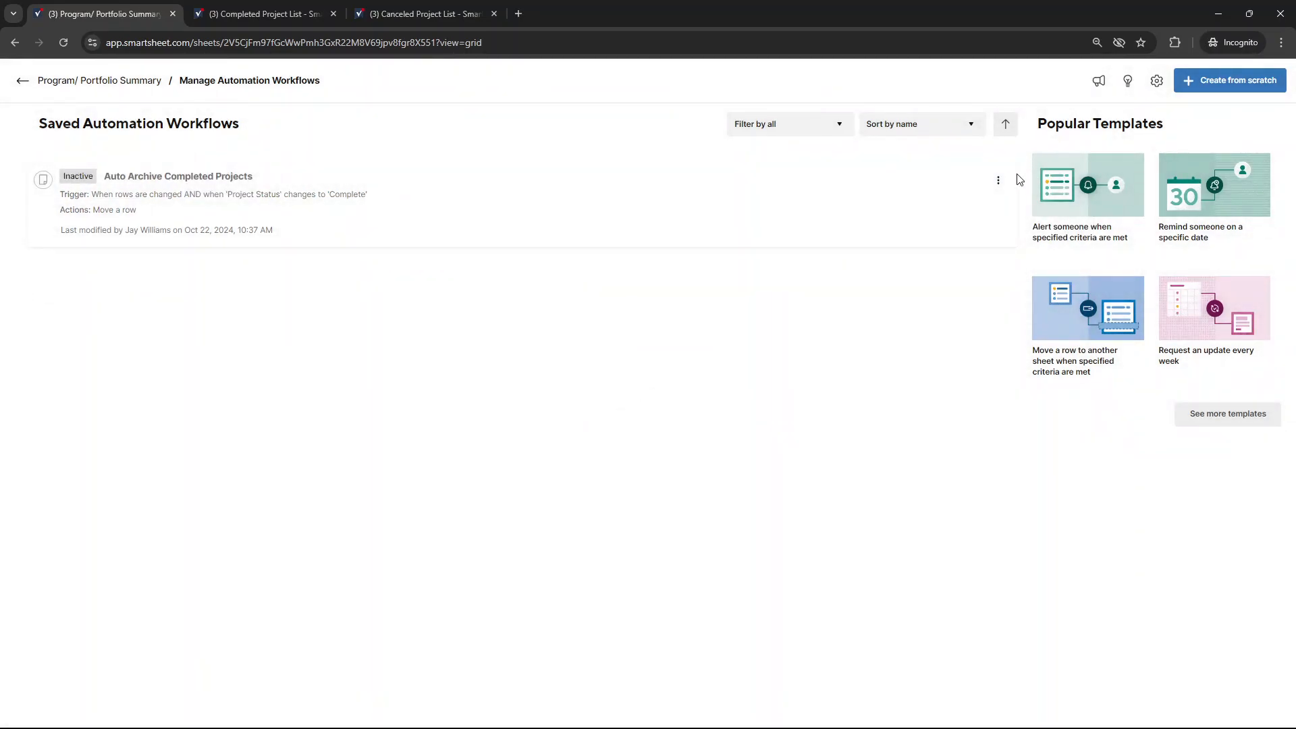
pyautogui.click(998, 180)
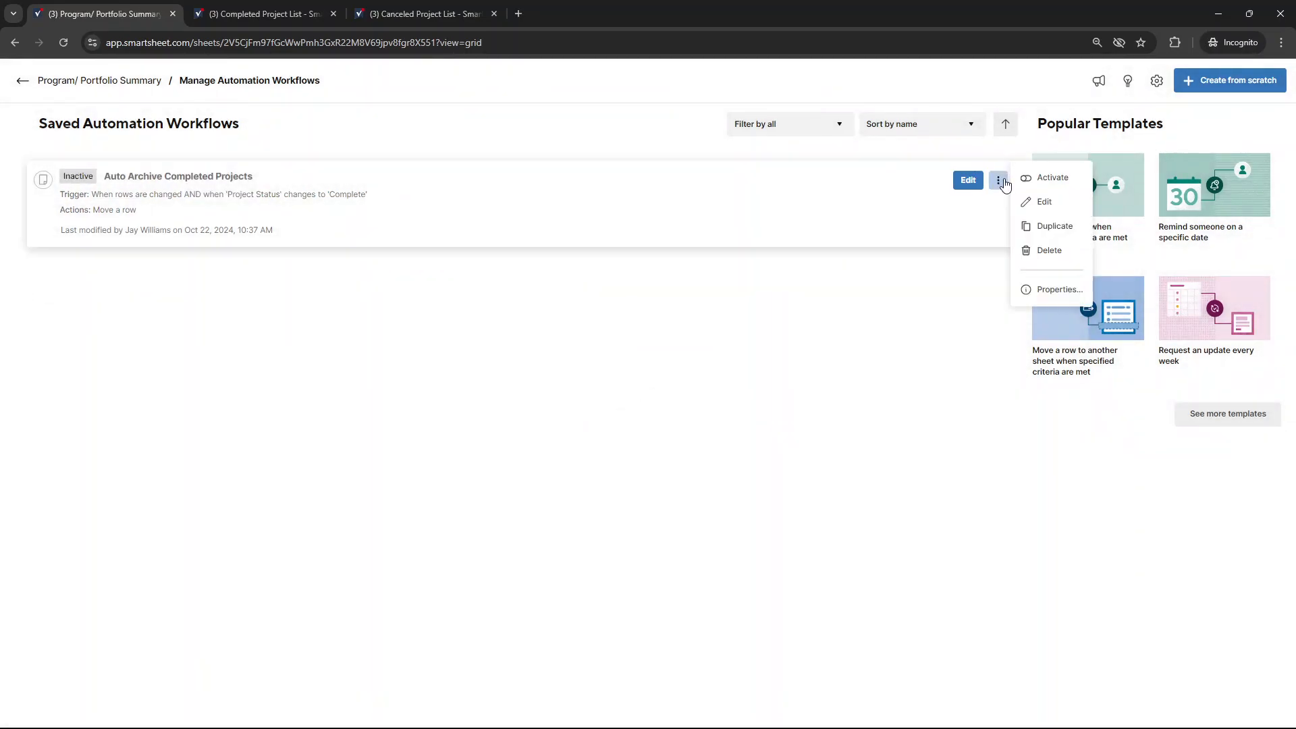
pyautogui.click(1040, 179)
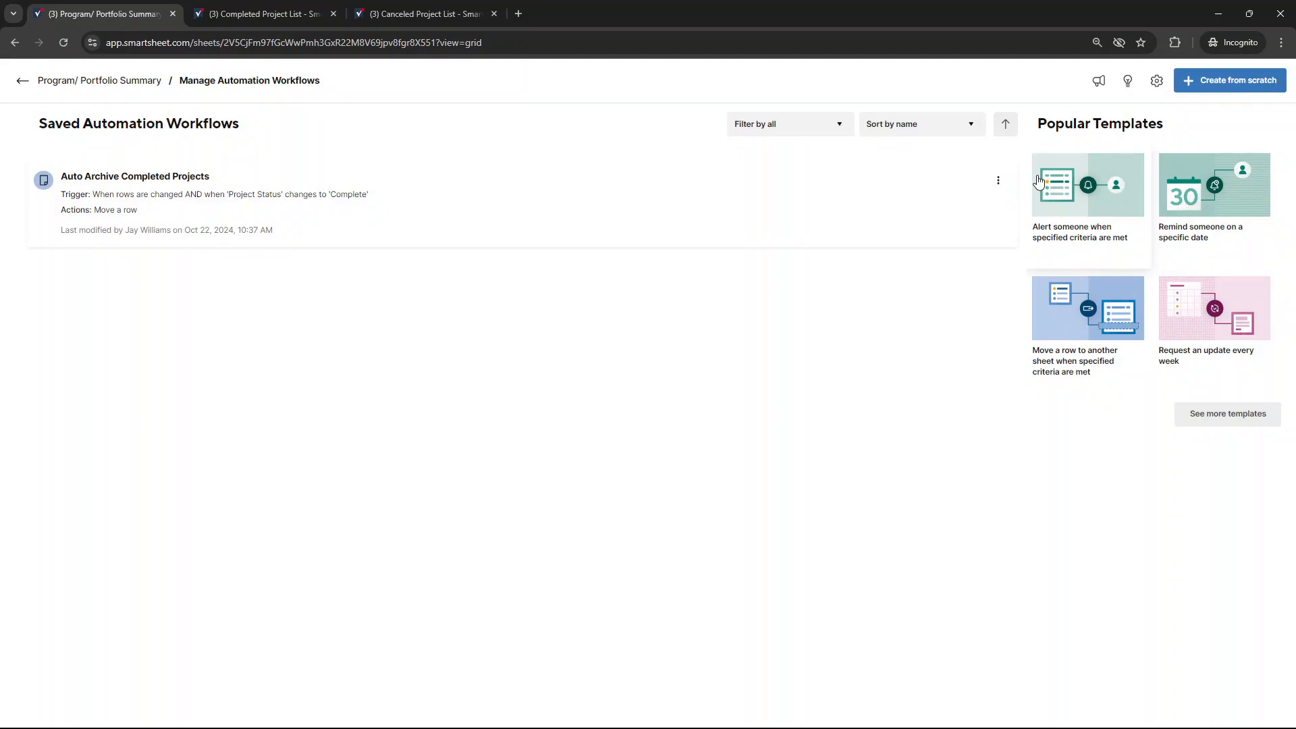
pyautogui.click(1000, 182)
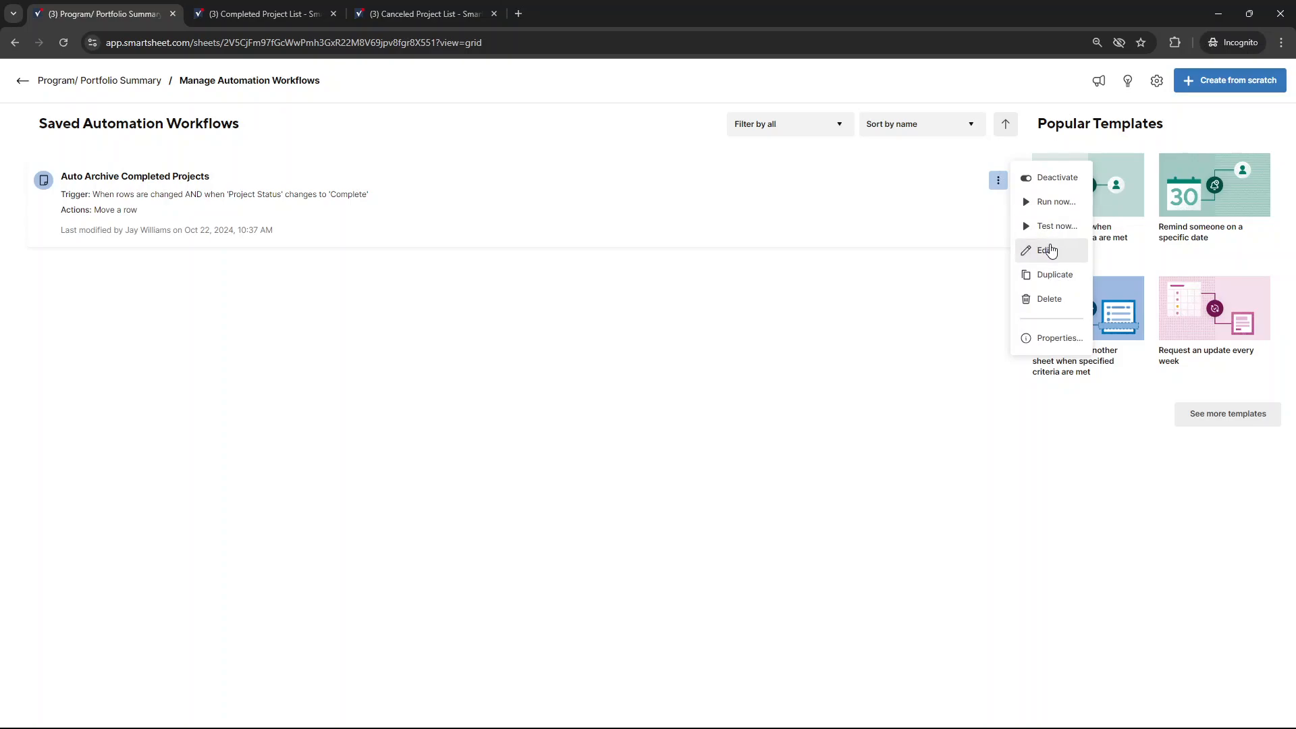
pyautogui.click(965, 216)
pyautogui.click(999, 181)
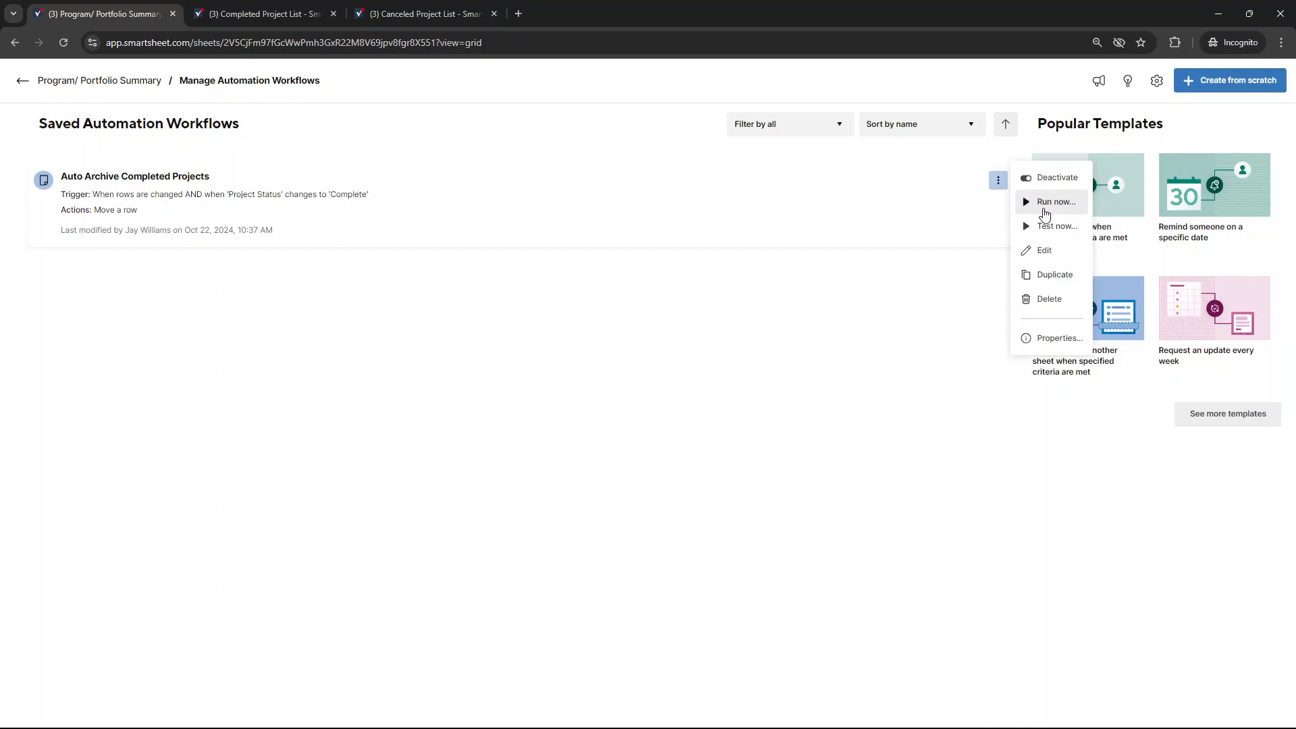
pyautogui.click(885, 338)
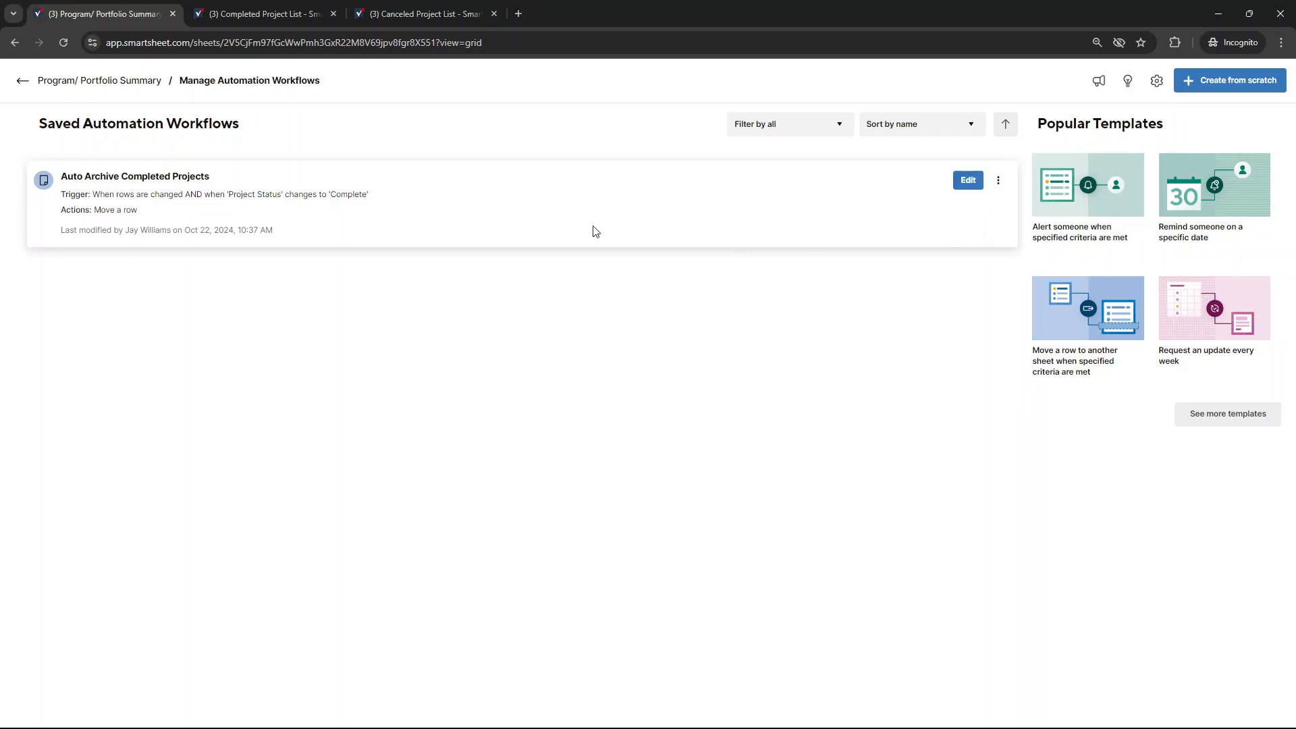
# Return to the Program/ Portfolio Summary sheet and look over its project rows
pyautogui.click(95, 87)
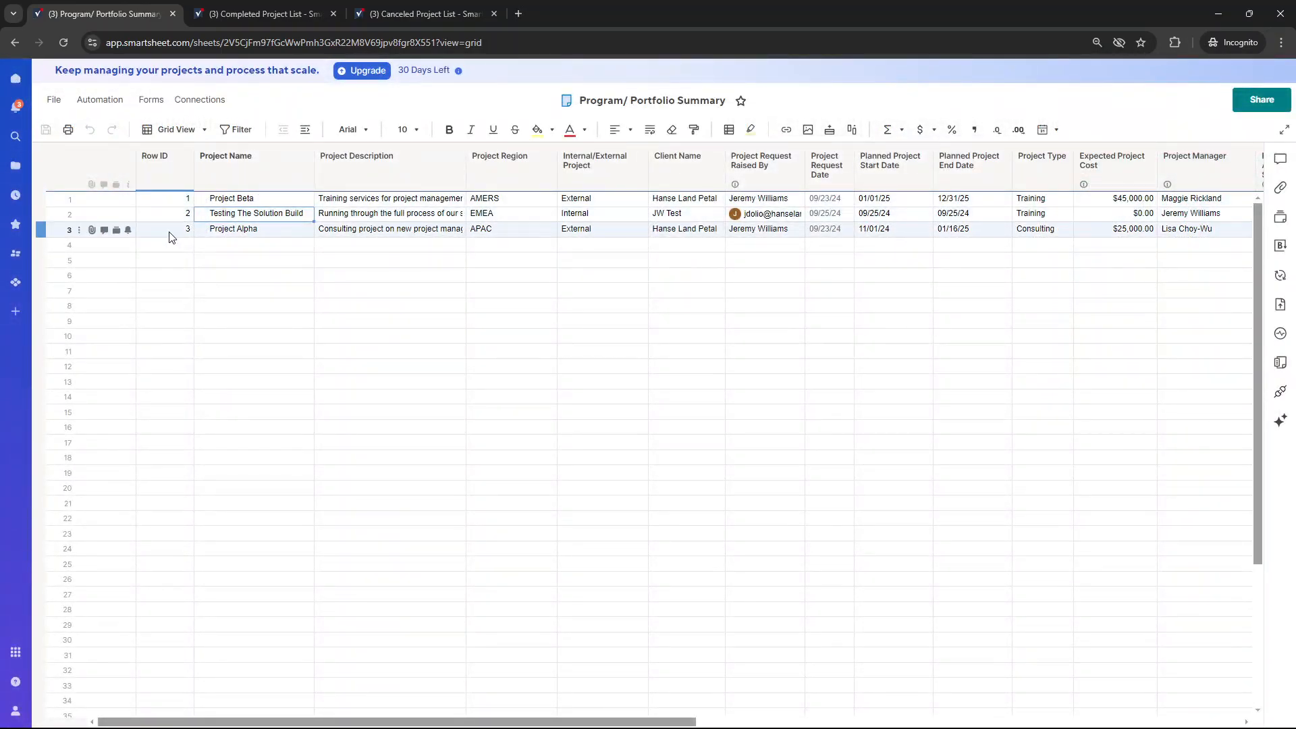
pyautogui.moveTo(249, 245); pyautogui.dragTo(380, 242)
pyautogui.moveTo(188, 204); pyautogui.dragTo(307, 228)
pyautogui.click(458, 229)
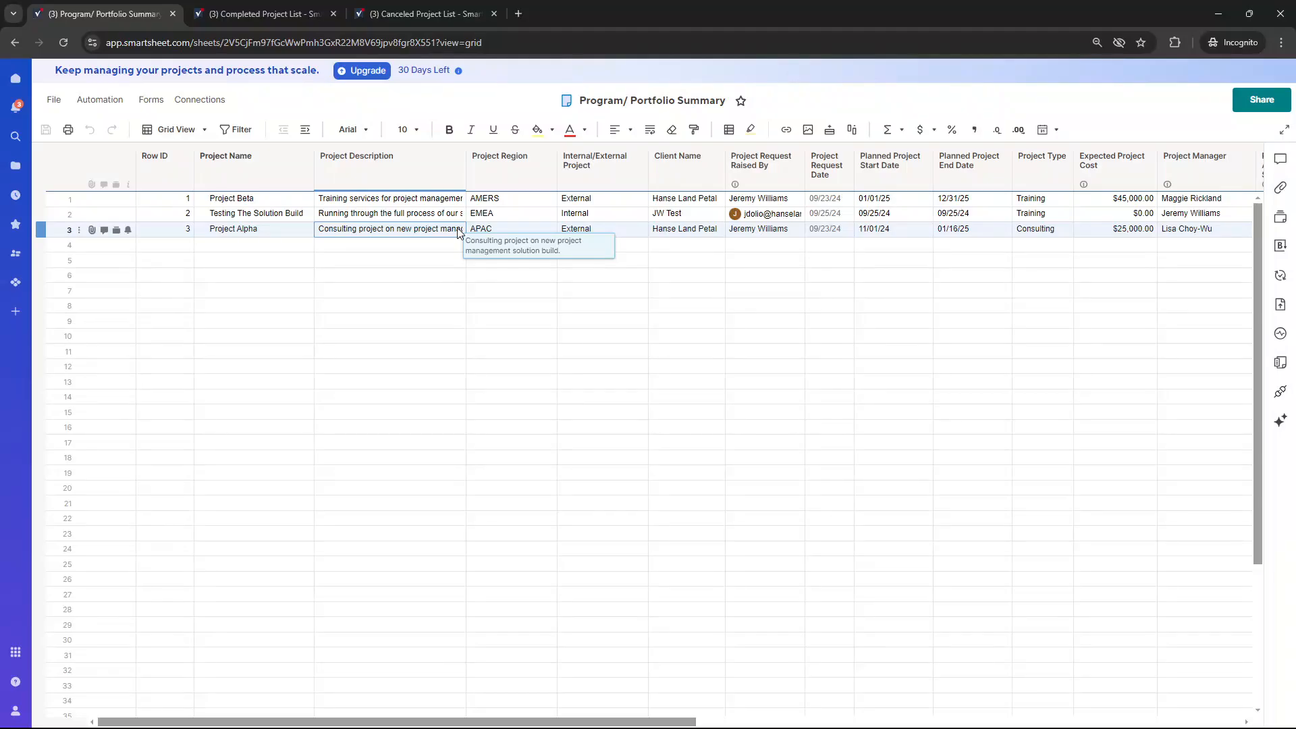
# Manually run the Auto Archive Completed Projects workflow on the entire Program/ Portfolio Summary sheet
pyautogui.click(113, 104)
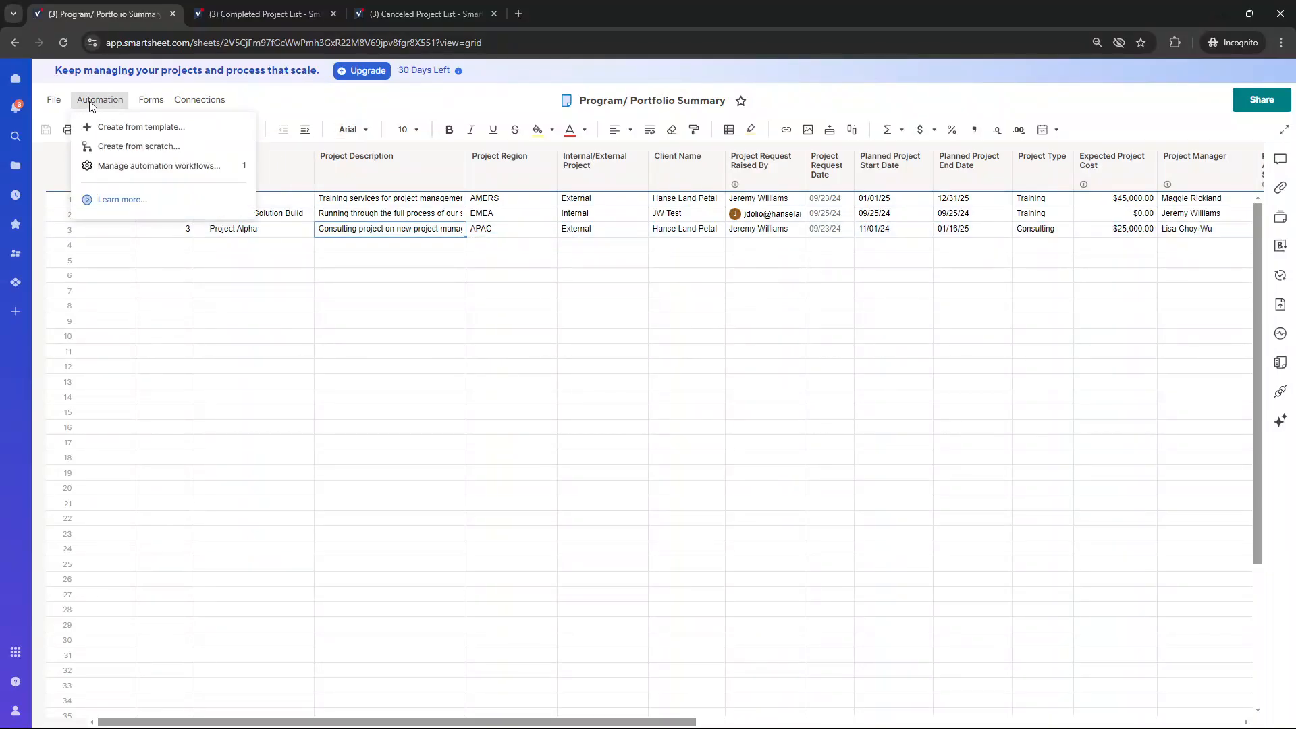
pyautogui.click(159, 169)
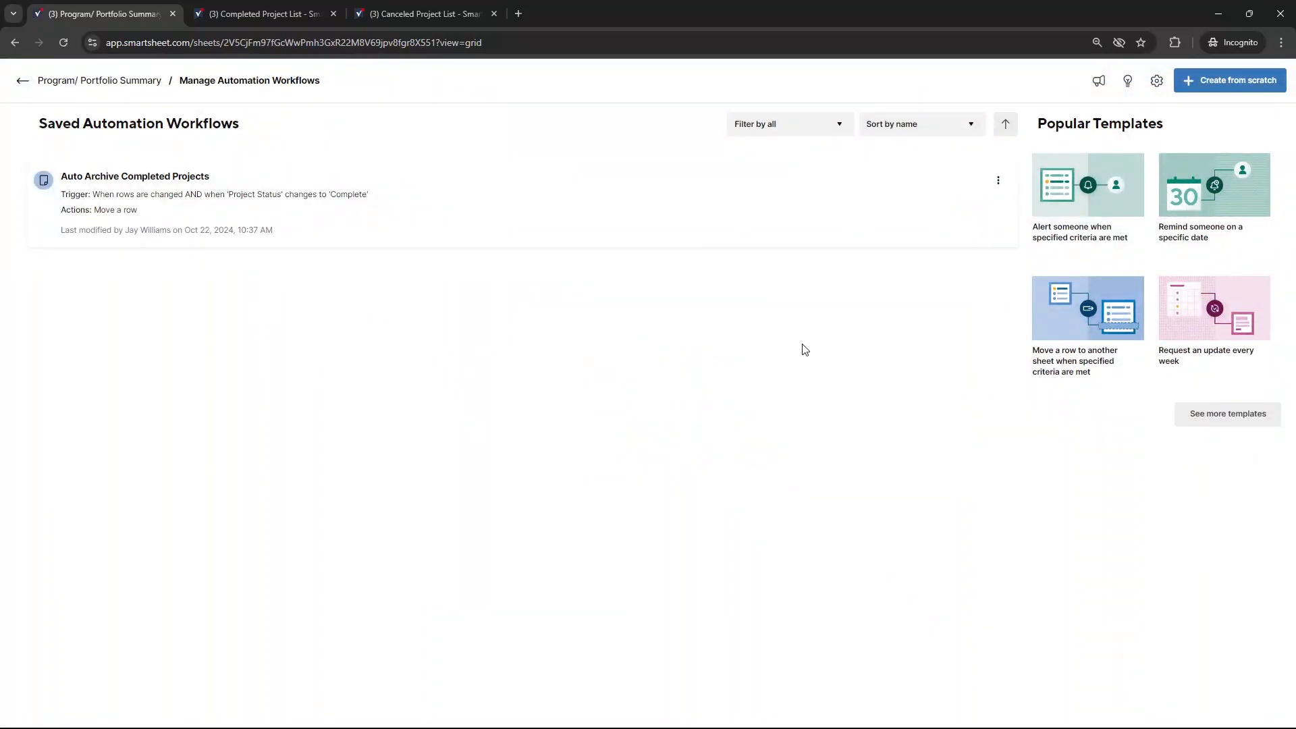
pyautogui.click(998, 180)
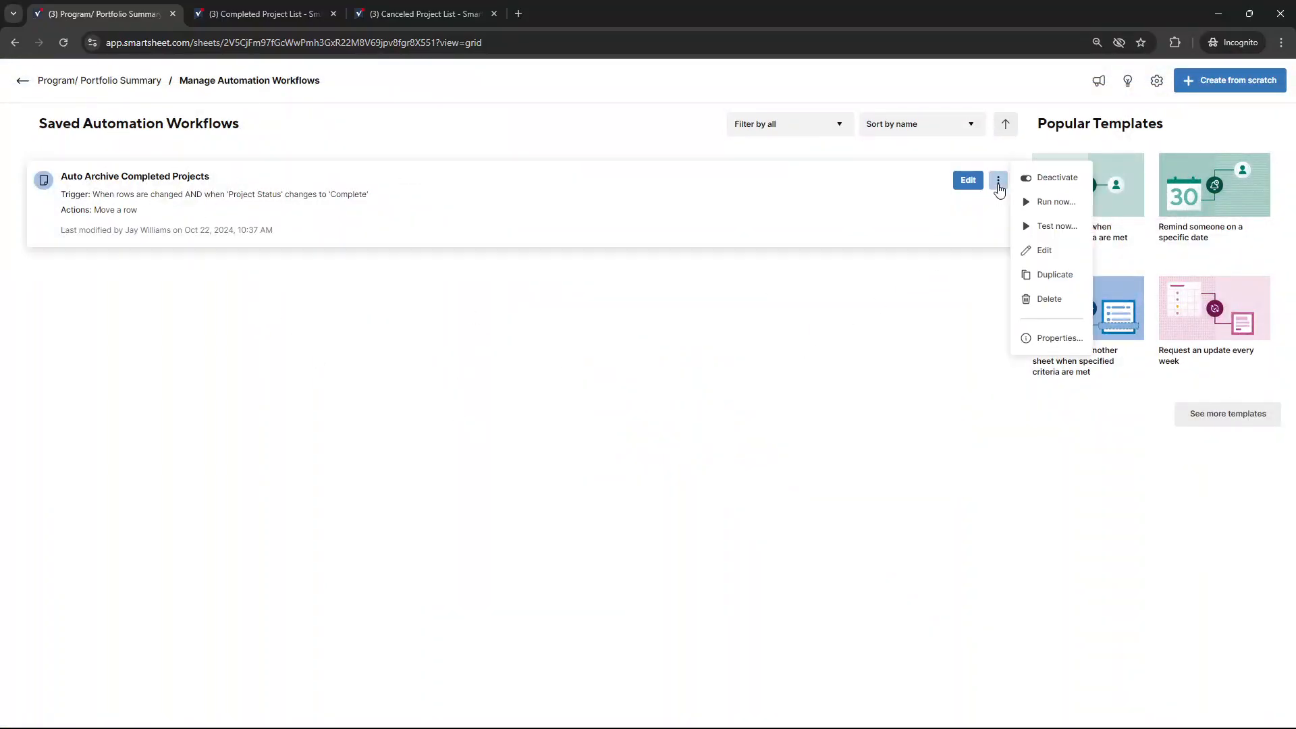
pyautogui.click(1057, 226)
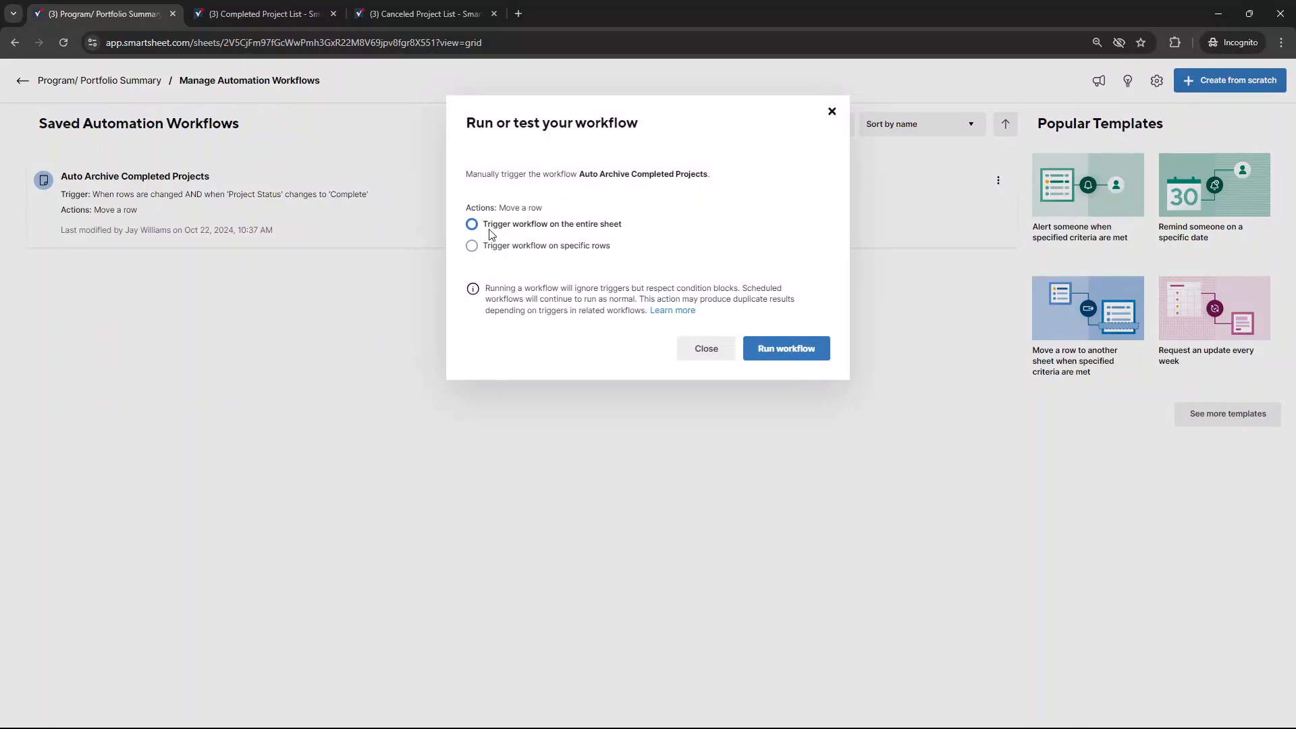
pyautogui.click(610, 230)
pyautogui.click(783, 350)
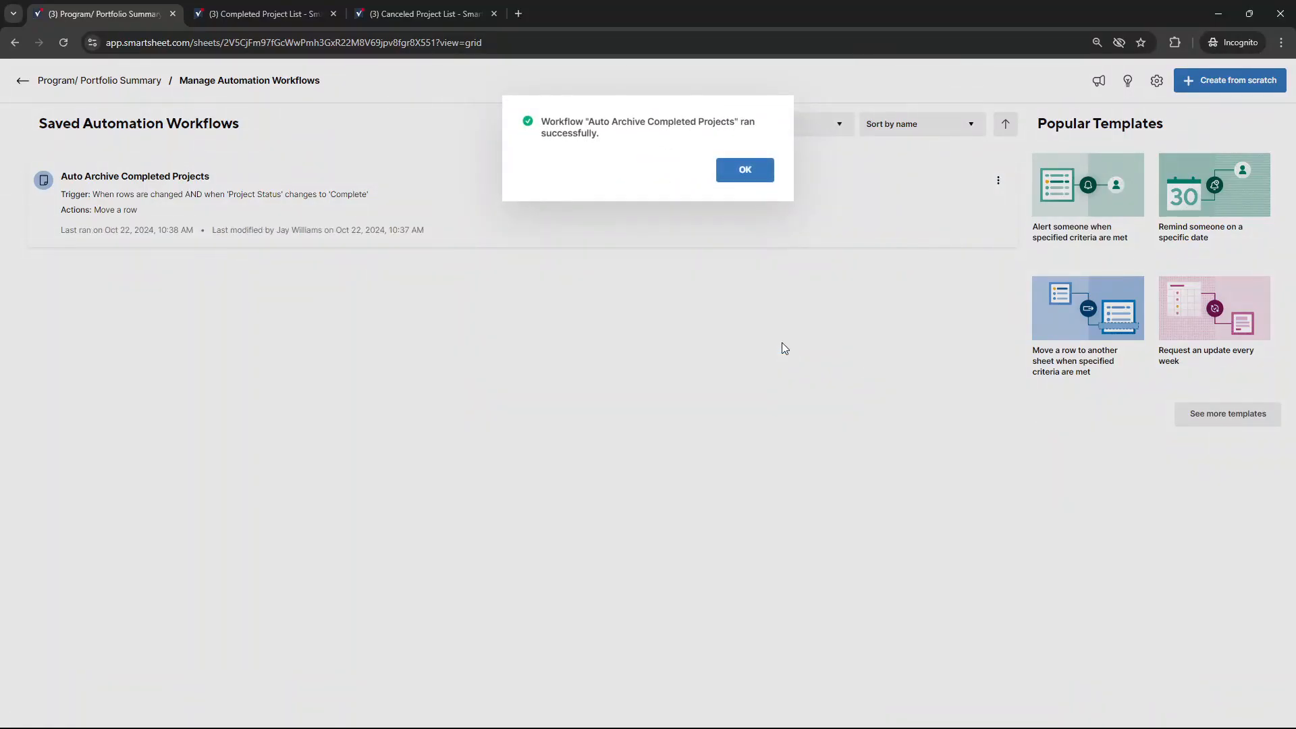
pyautogui.click(745, 168)
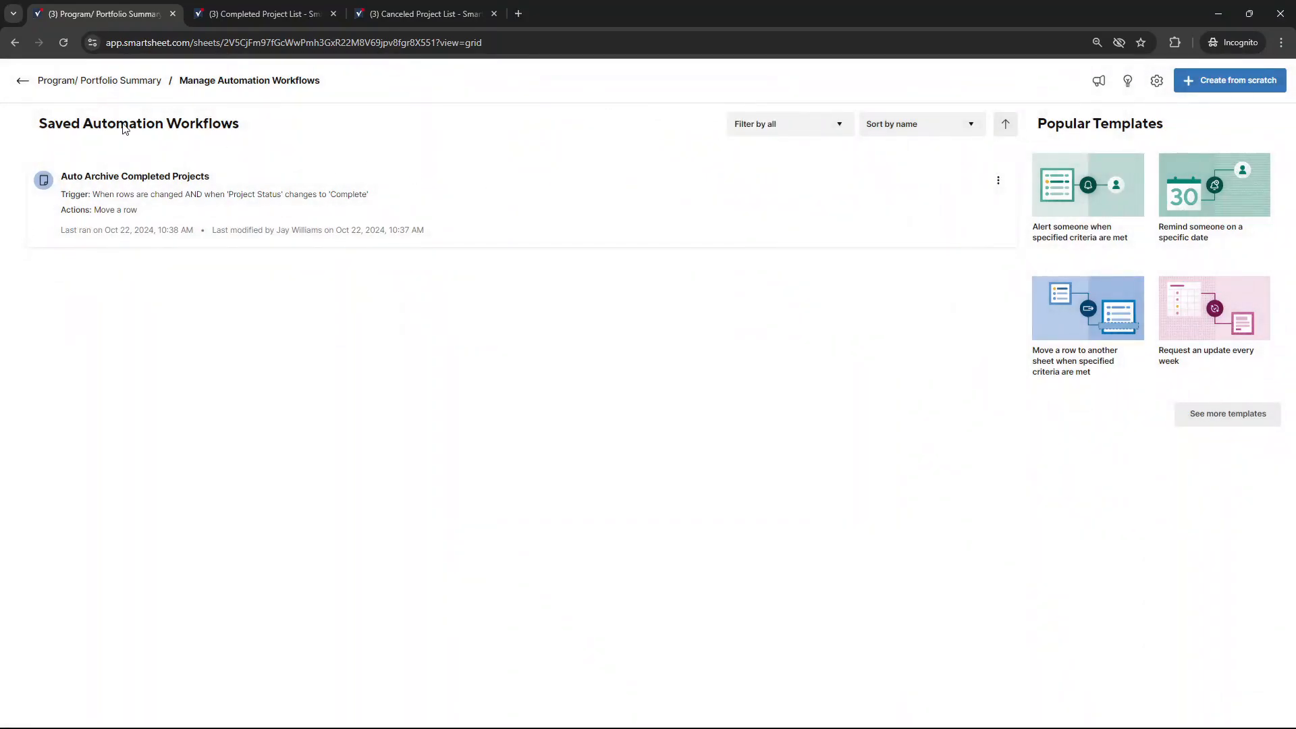
# Return to the Program/ Portfolio Summary sheet and check the Project Status of Testing The Solution Build
pyautogui.click(23, 80)
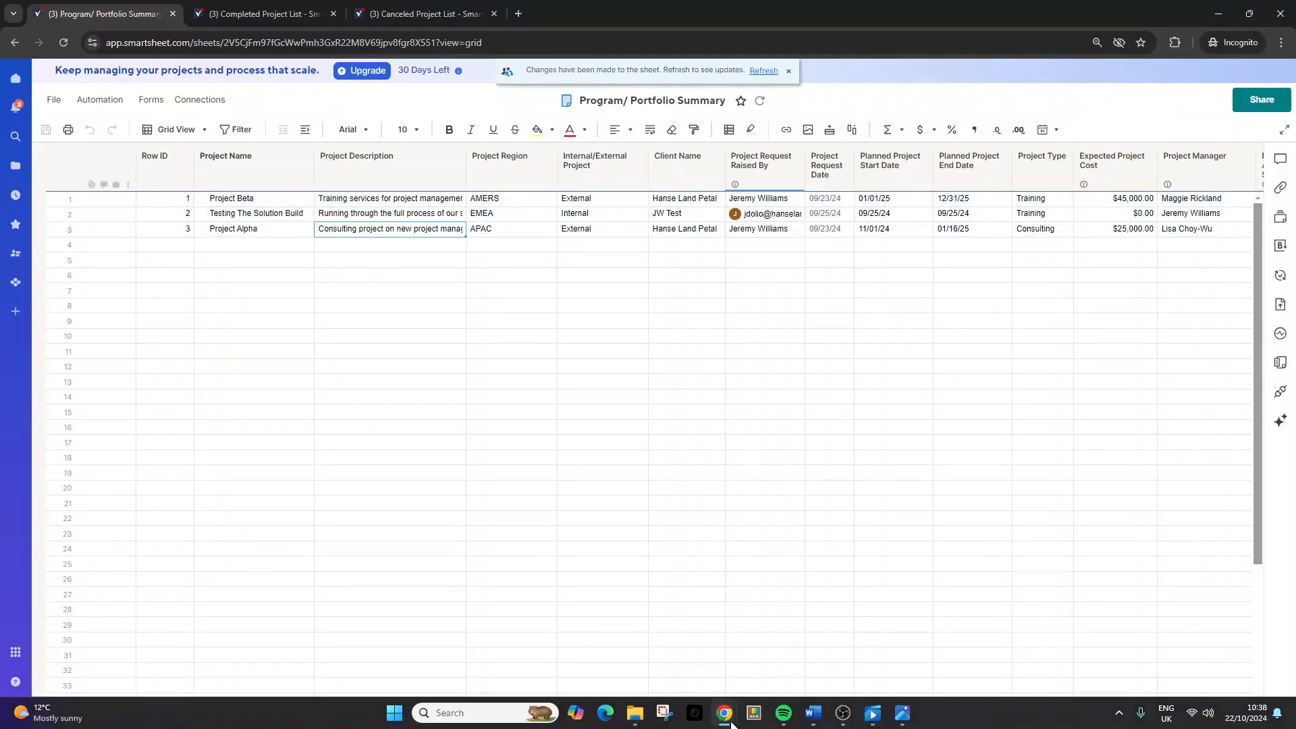
pyautogui.moveTo(675, 722); pyautogui.dragTo(971, 667)
pyautogui.click(844, 214)
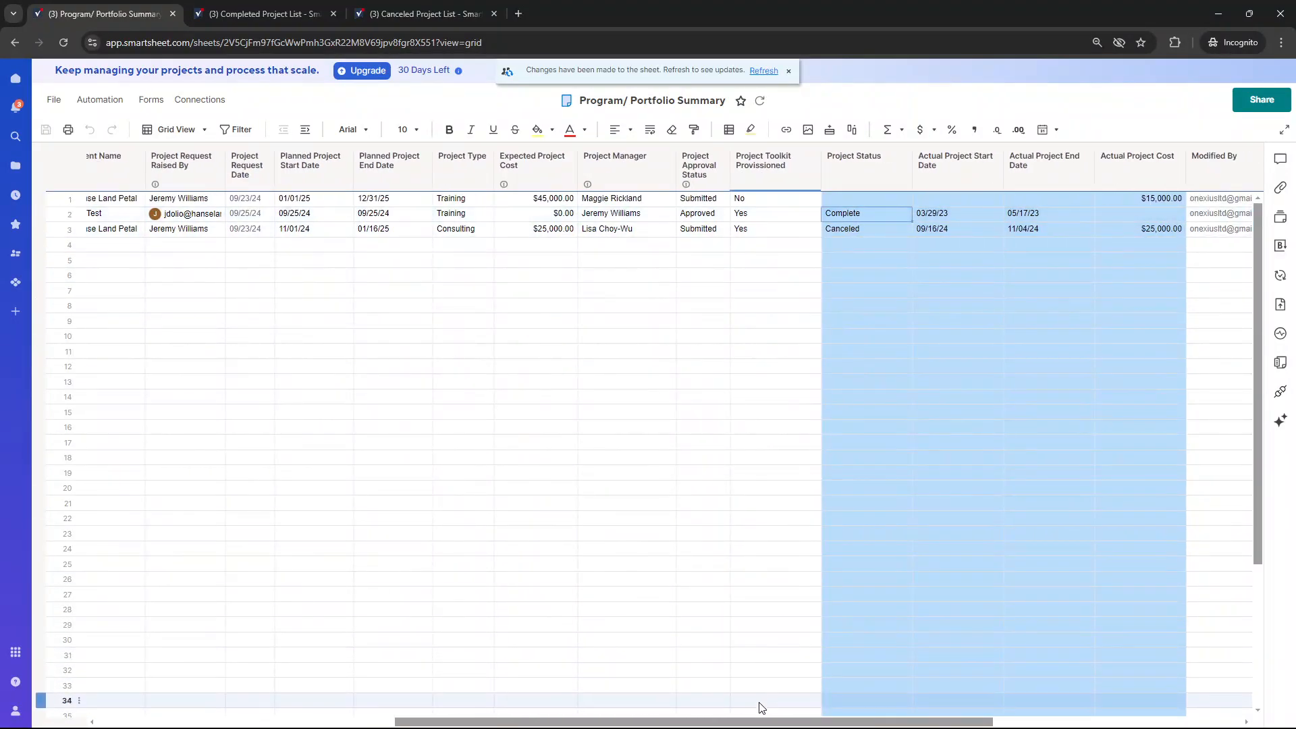
pyautogui.moveTo(752, 723); pyautogui.dragTo(394, 688)
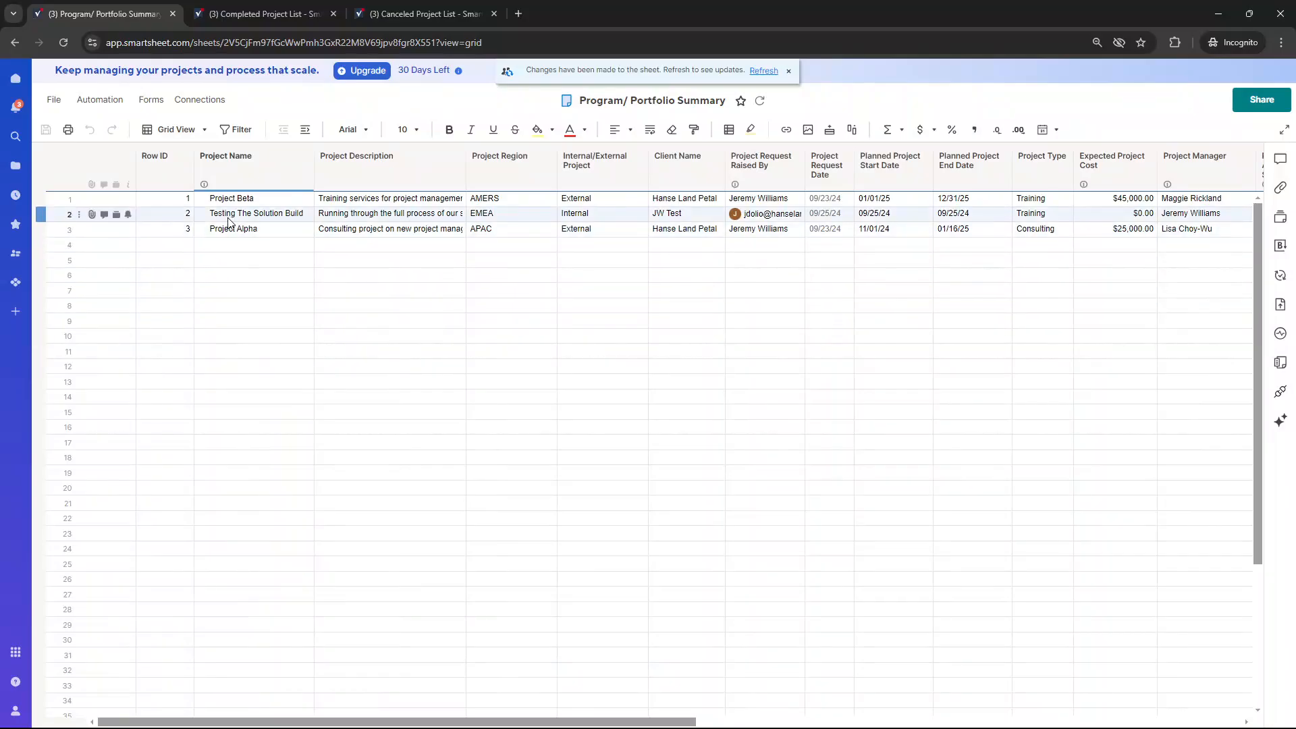
# Refresh the Program/ Portfolio Summary sheet and the Completed Project List to check for the Testing The Solution Build row
pyautogui.click(68, 40)
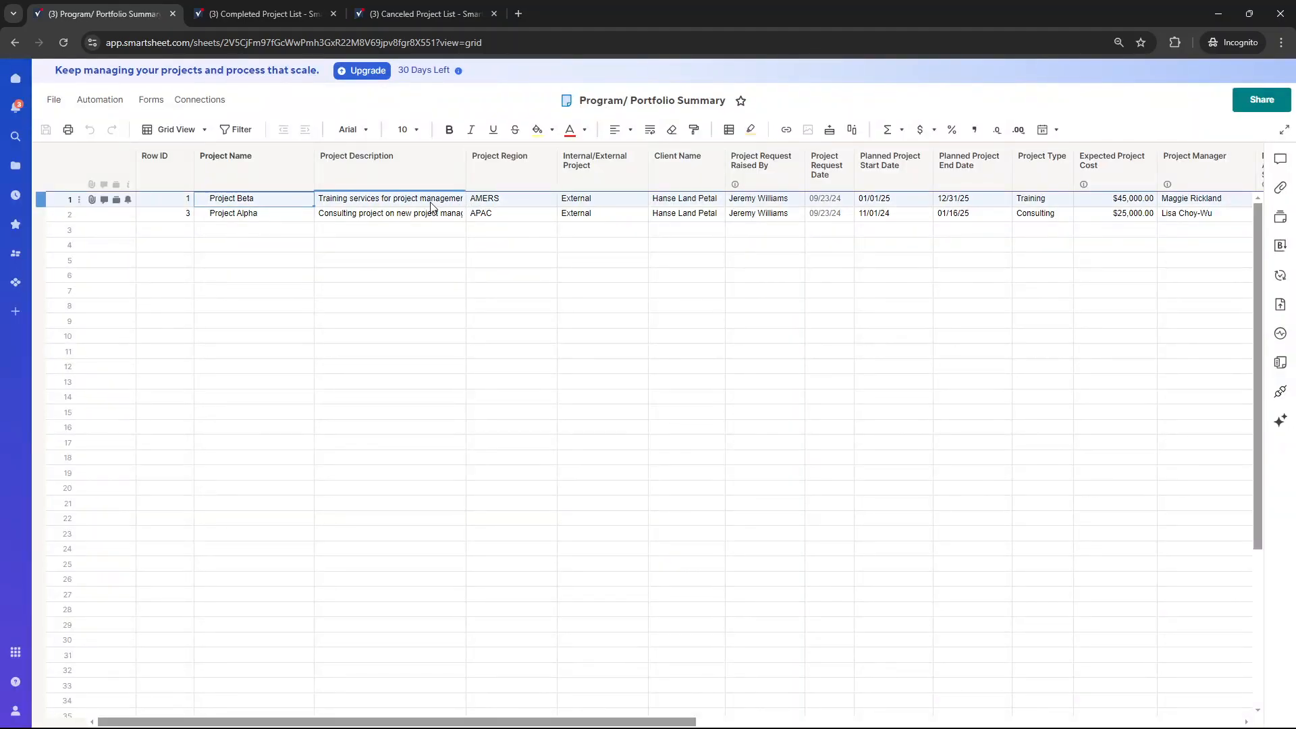
pyautogui.click(433, 201)
pyautogui.click(267, 6)
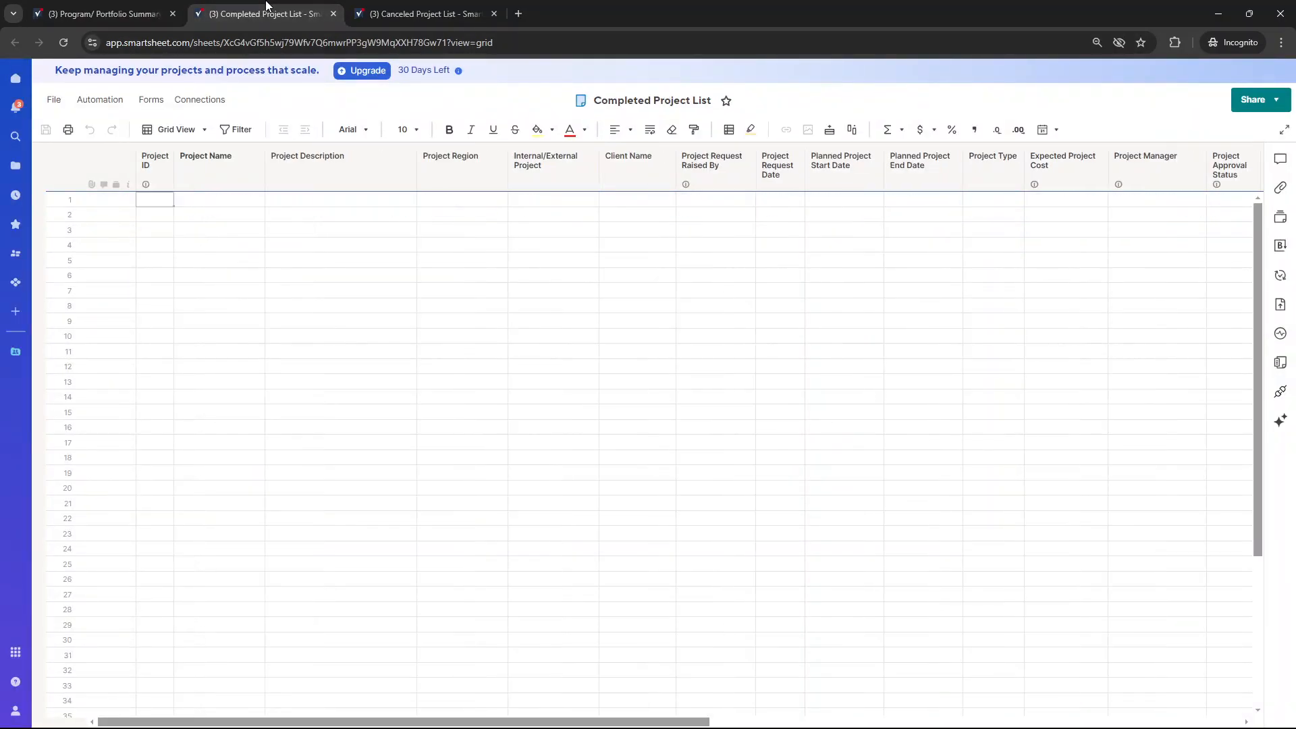
pyautogui.click(62, 42)
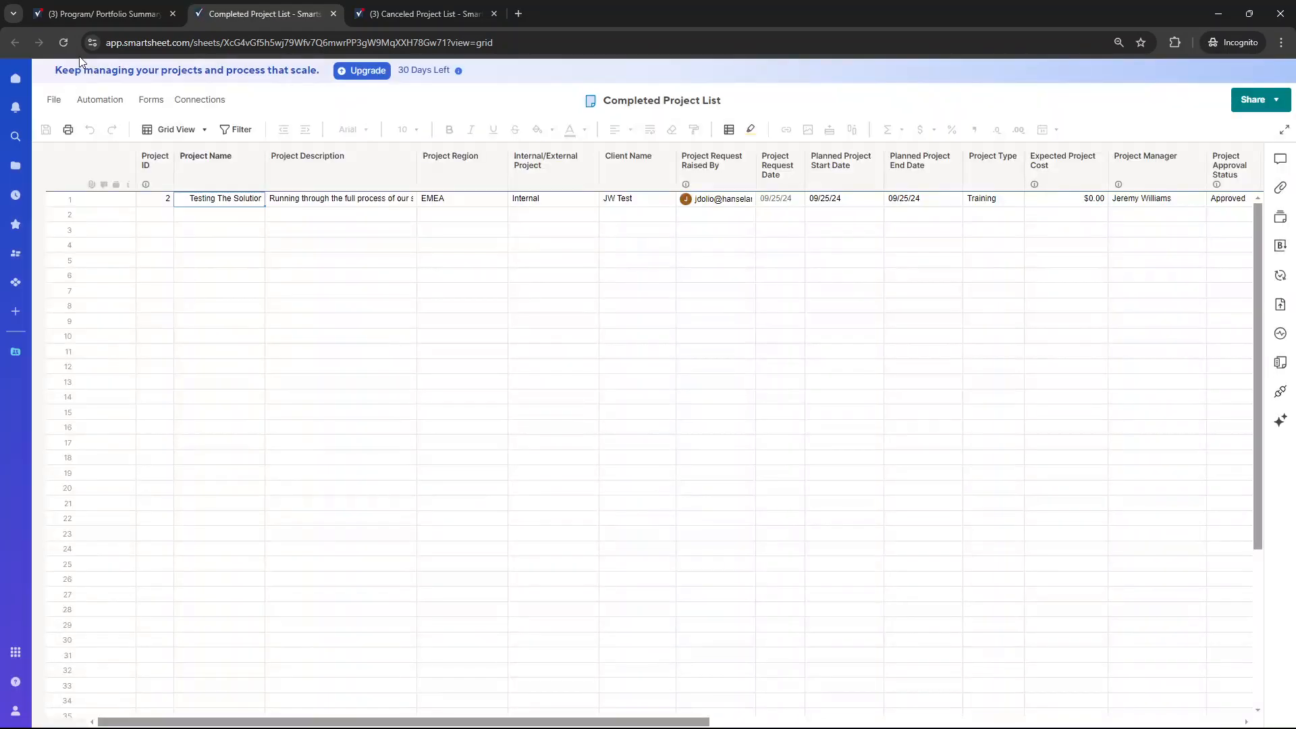
pyautogui.press('Tab')
pyautogui.press('Tab')
pyautogui.press('Tab')
pyautogui.press('Tab')
pyautogui.press('Tab')
pyautogui.press('Tab')
pyautogui.press('Tab')
pyautogui.press('Tab')
pyautogui.press('Tab')
pyautogui.press('Tab')
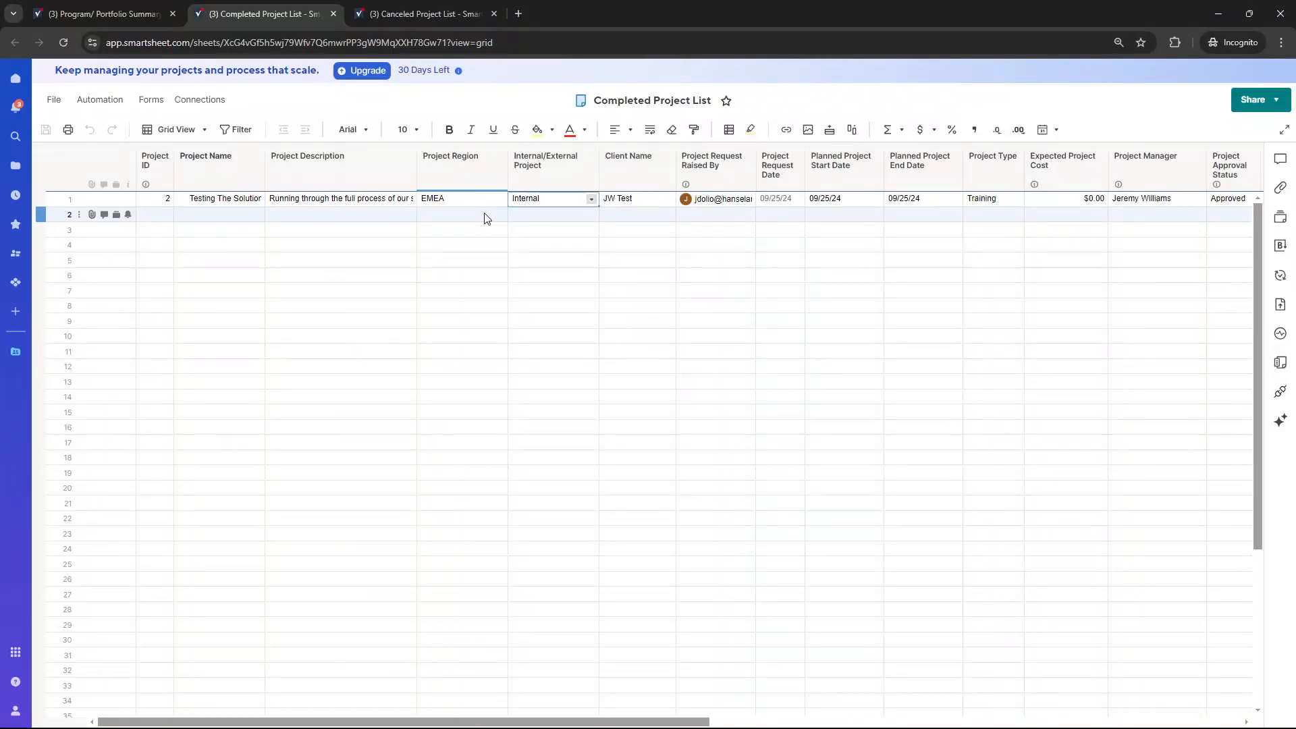
# Compare the project rows in the Program/ Portfolio Summary sheet with those in the Completed Project List
pyautogui.click(102, 14)
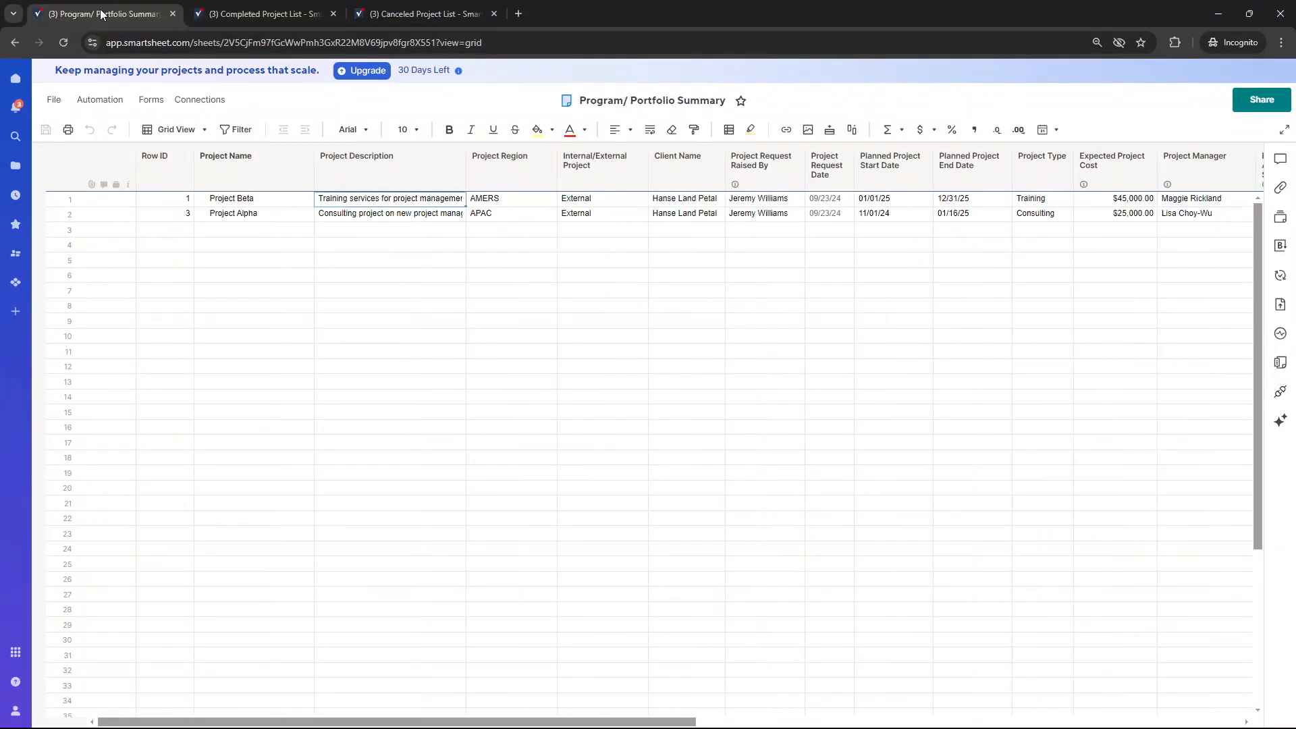
pyautogui.moveTo(246, 230); pyautogui.dragTo(260, 434)
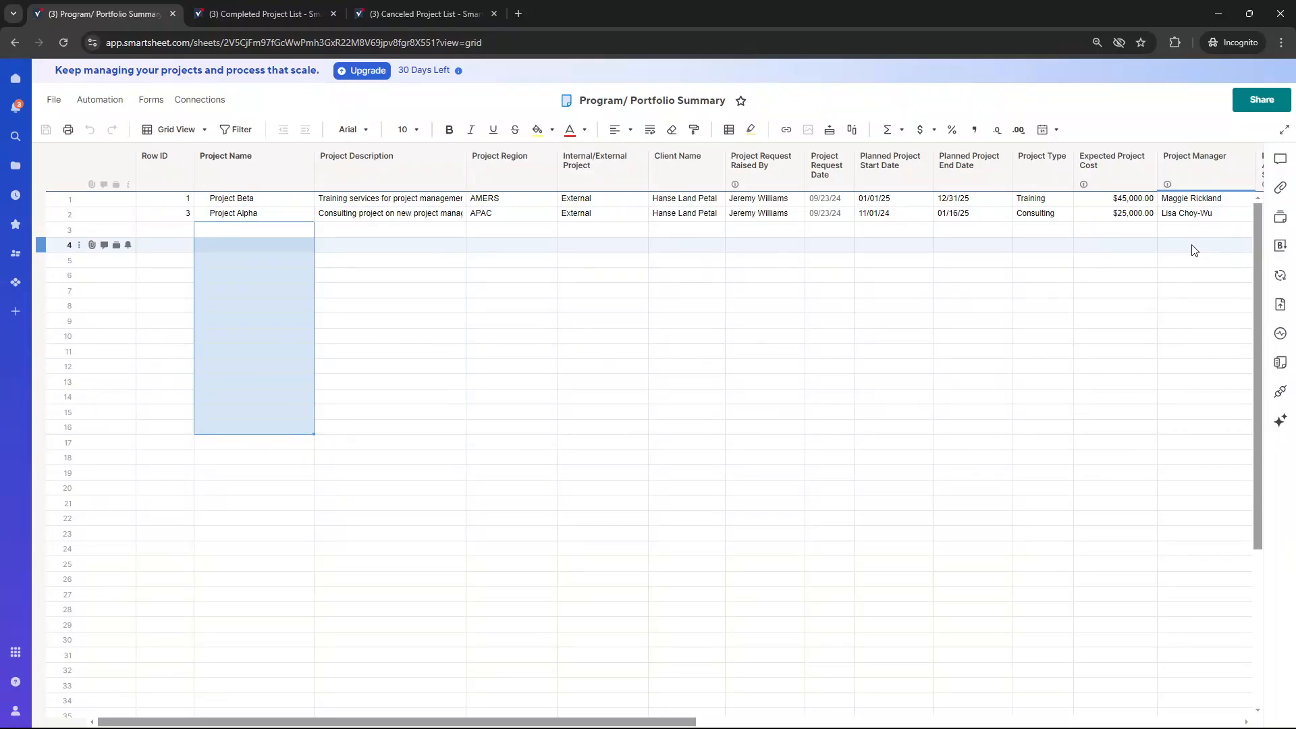
pyautogui.click(263, 13)
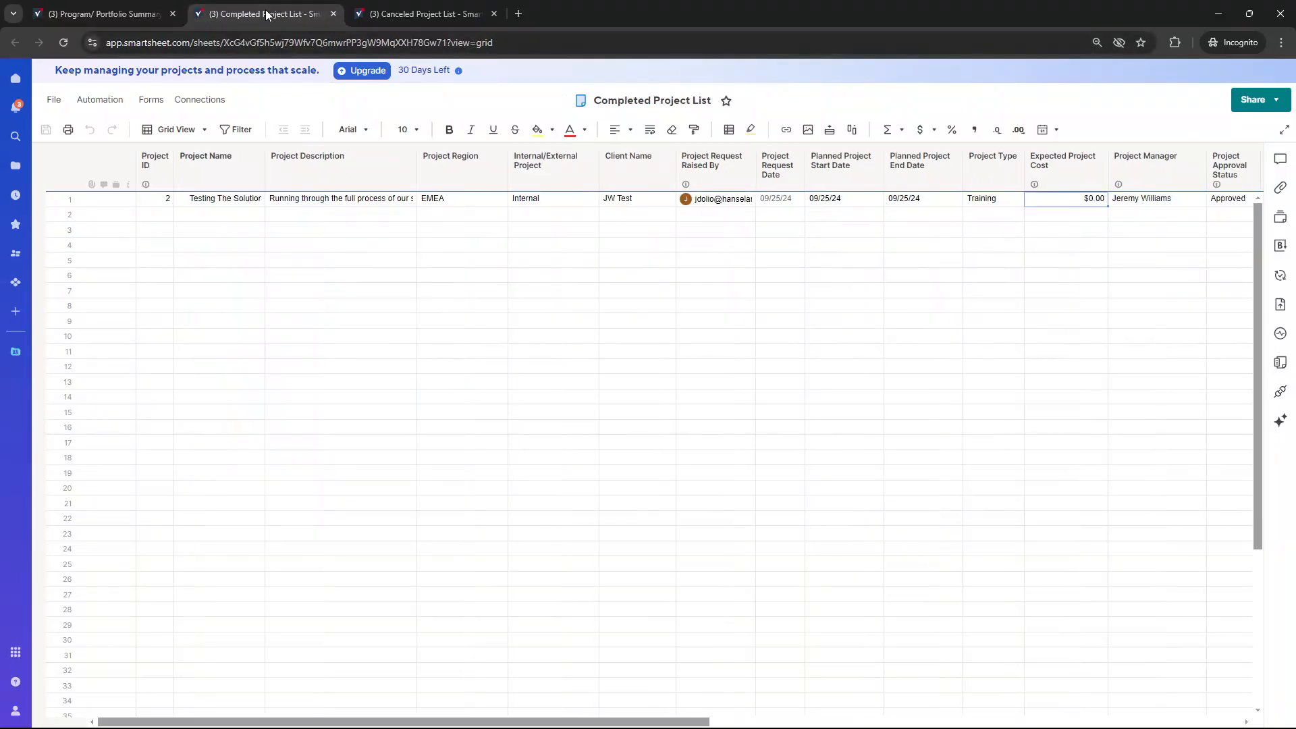
pyautogui.click(334, 180)
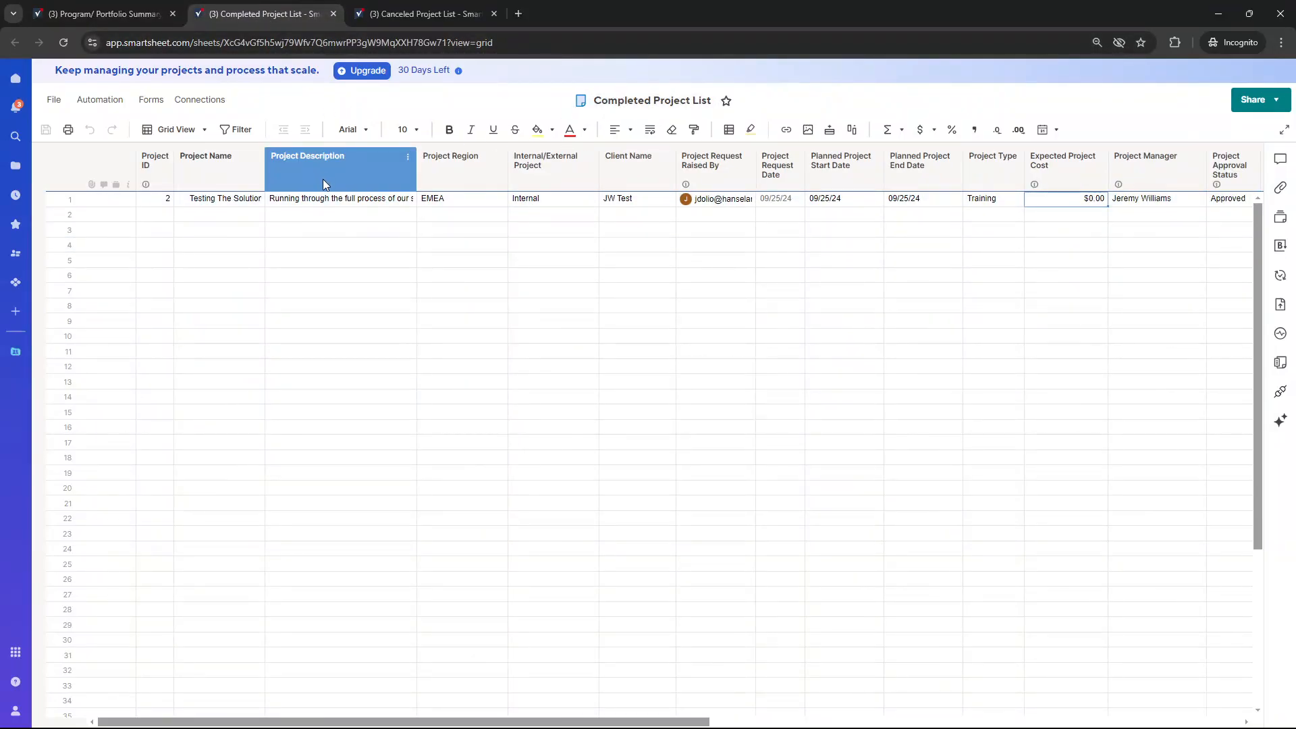
pyautogui.click(121, 12)
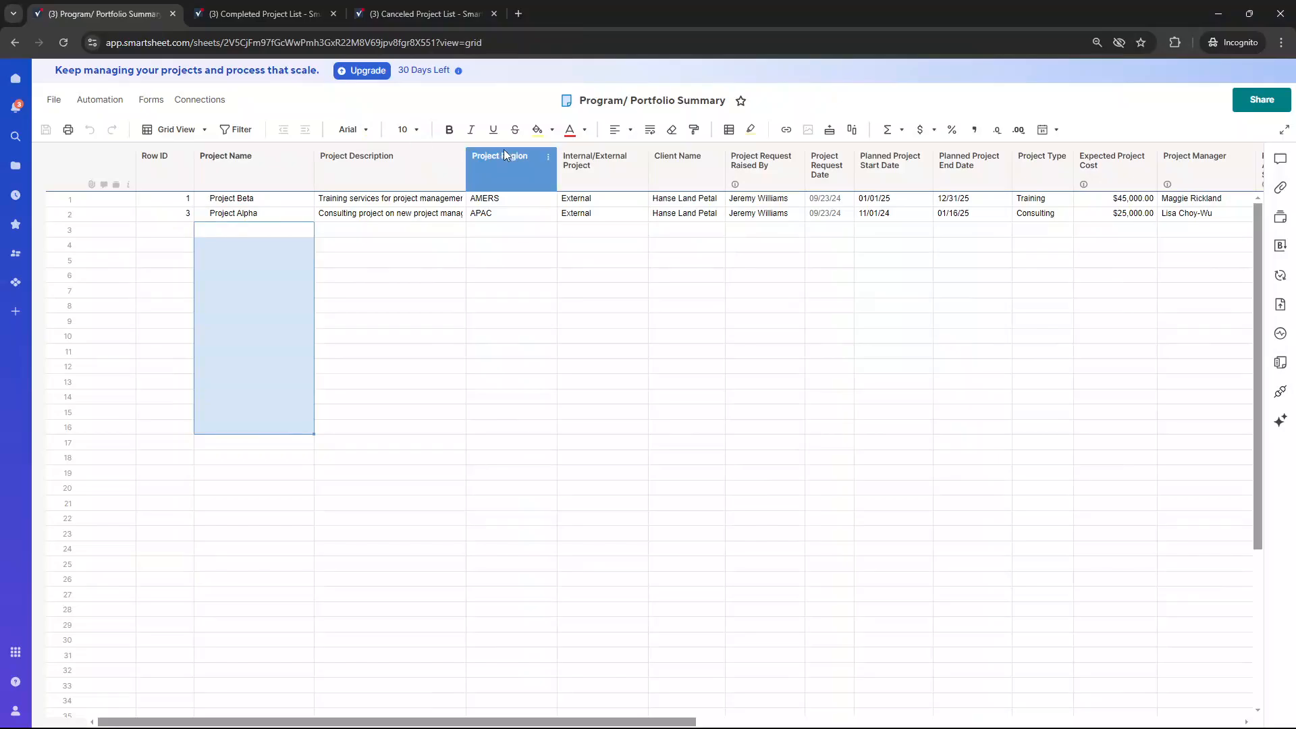
pyautogui.click(684, 320)
pyautogui.click(562, 263)
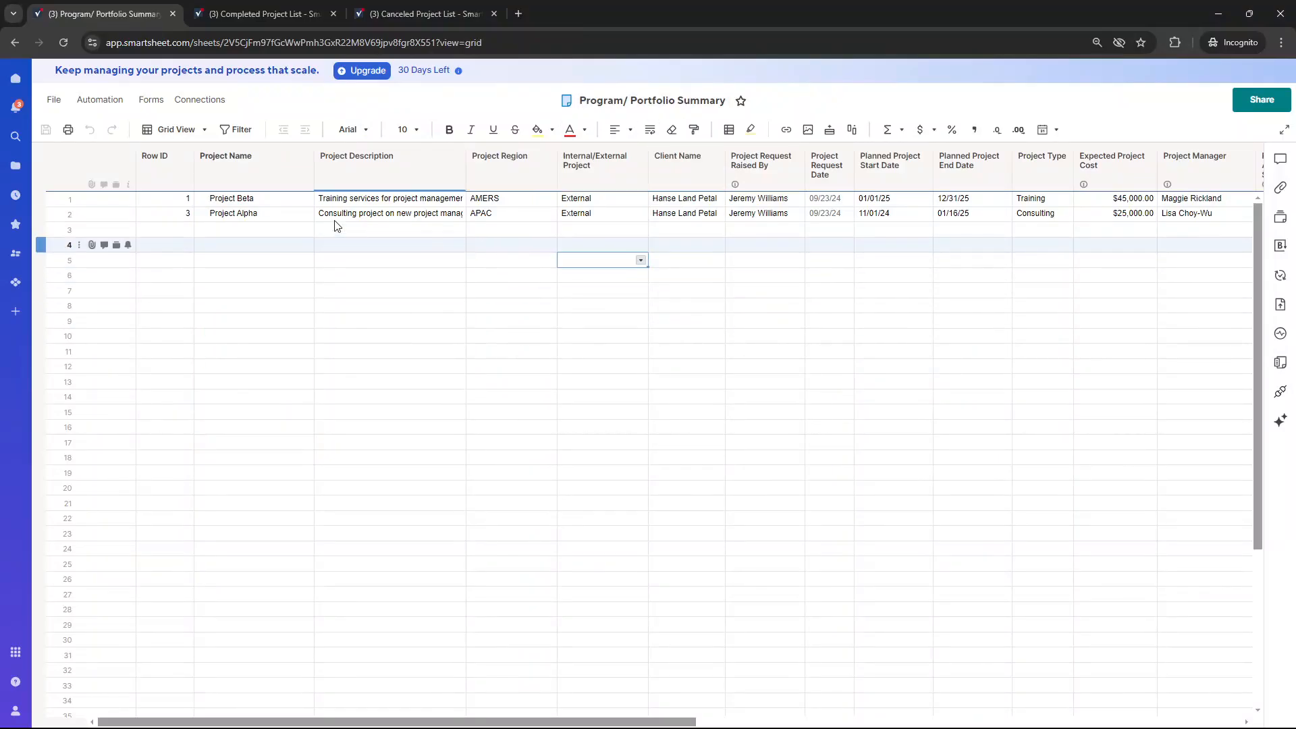
# Look over the Canceled Project List, and duplicate the Auto Archive Completed Projects workflow of the Program/ Portfolio Summary sheet
pyautogui.click(114, 105)
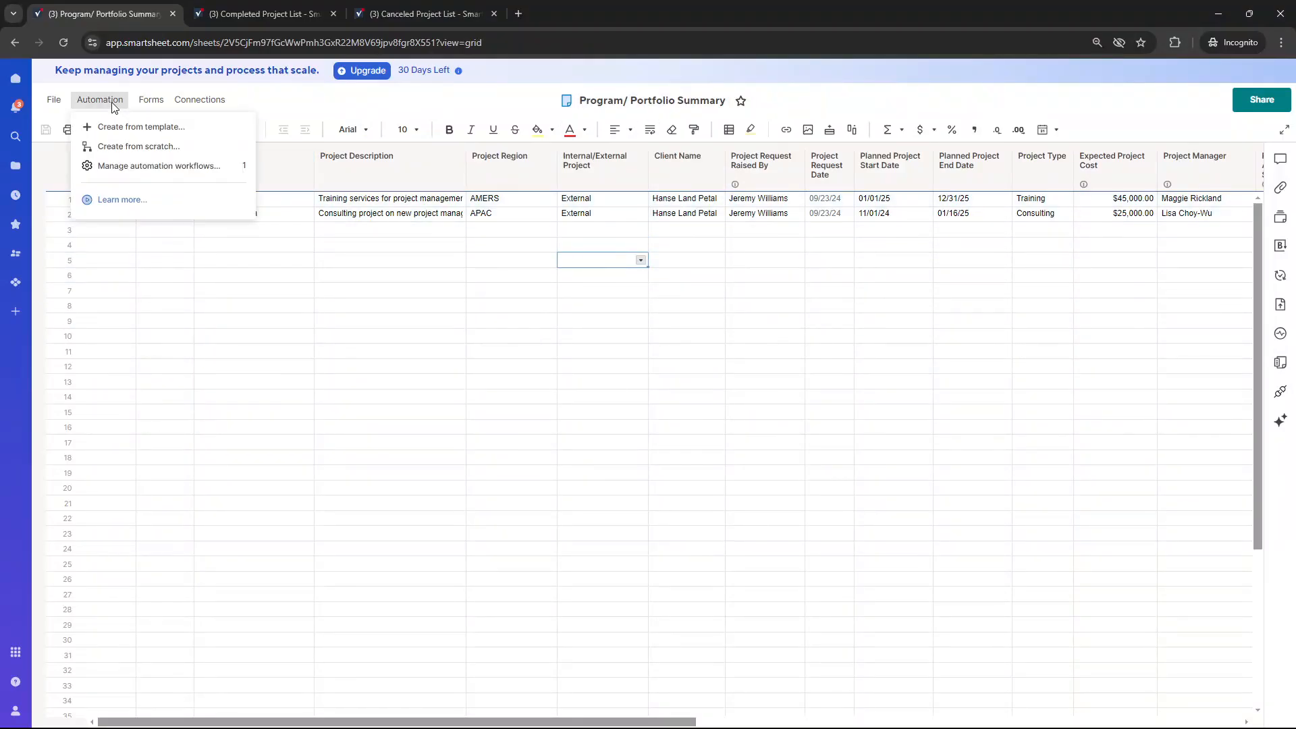
pyautogui.click(442, 8)
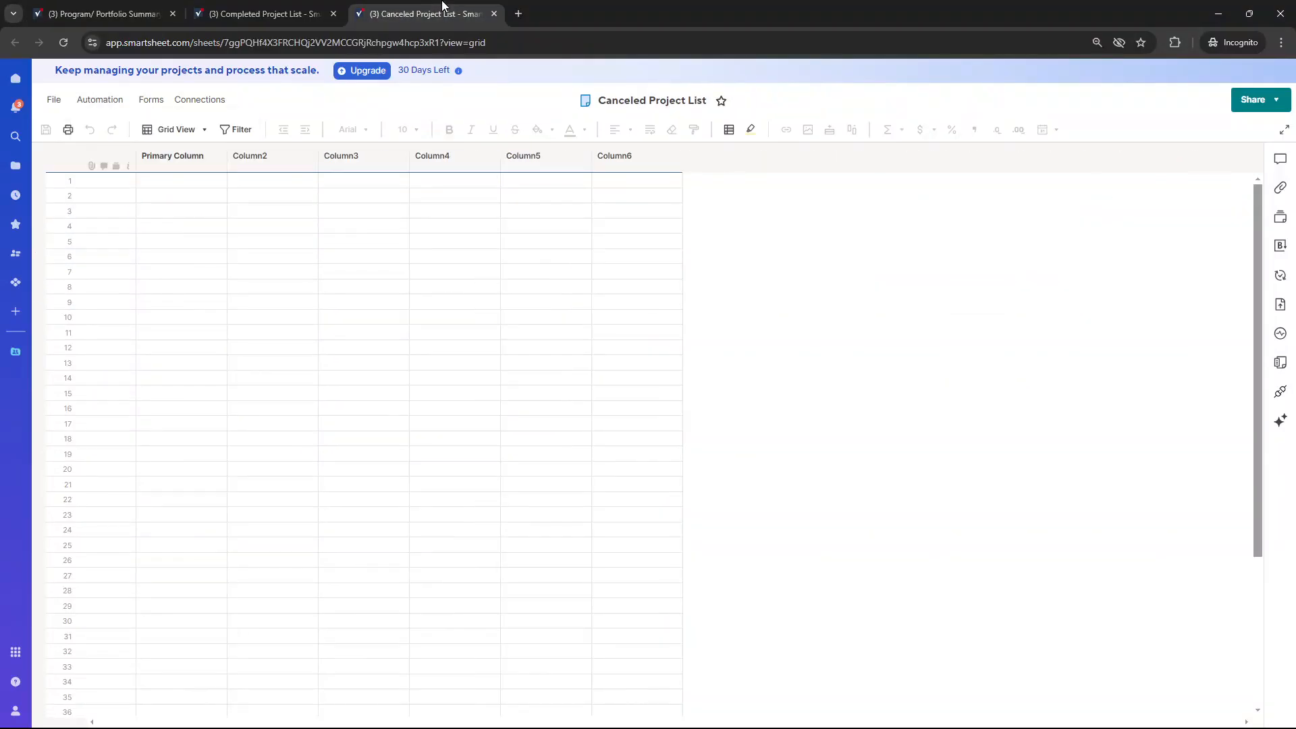
pyautogui.click(282, 160)
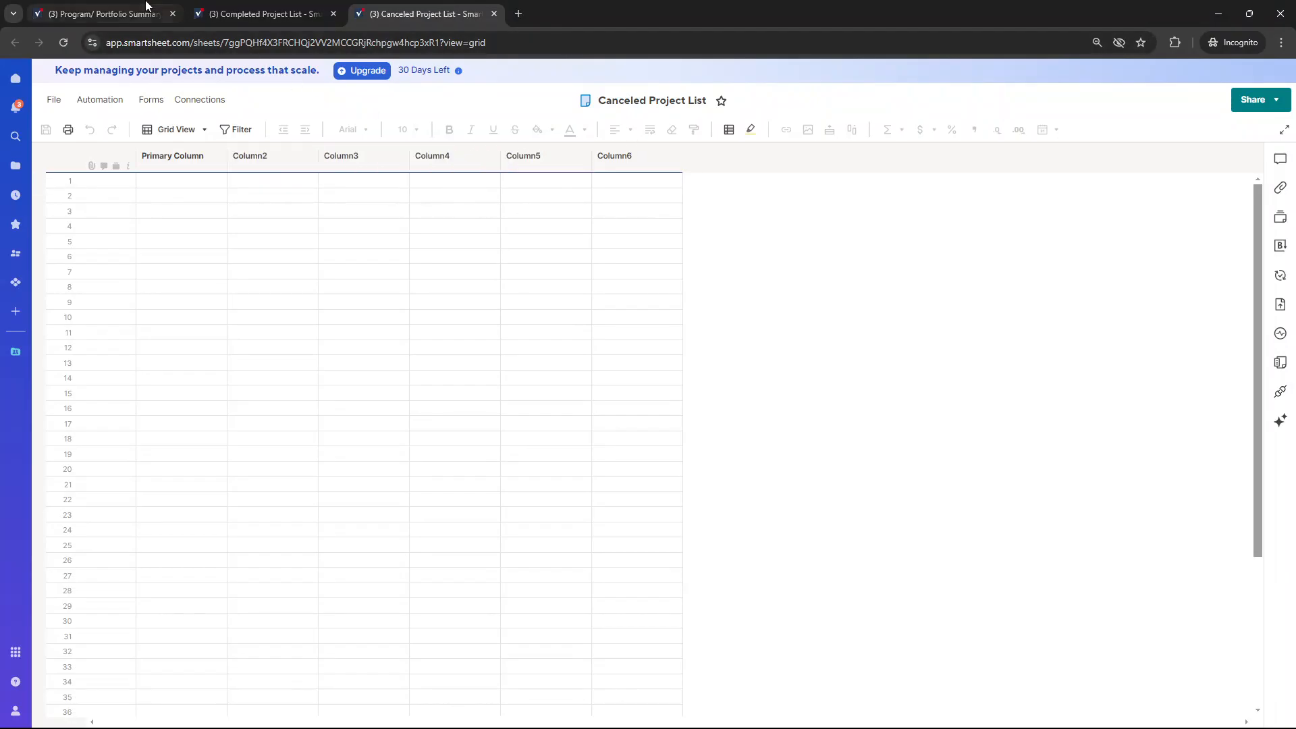
pyautogui.click(139, 13)
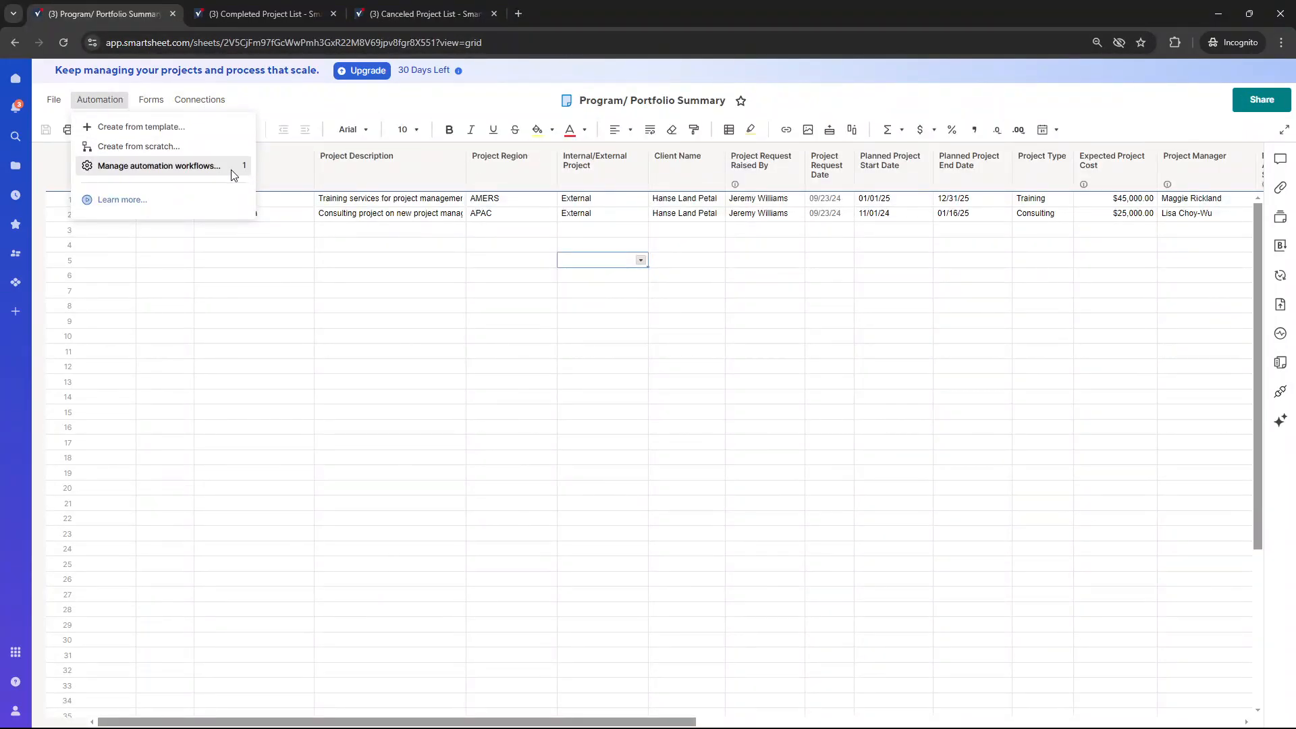
pyautogui.click(210, 169)
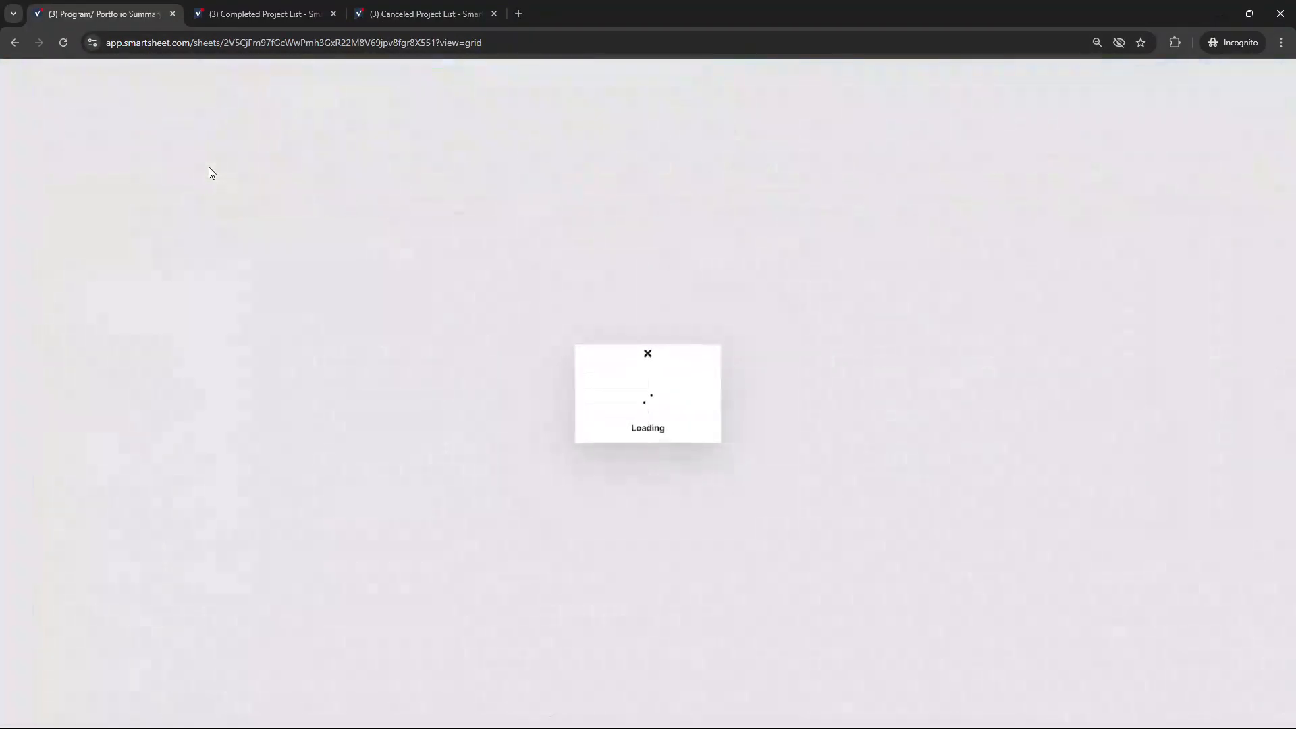
pyautogui.click(998, 183)
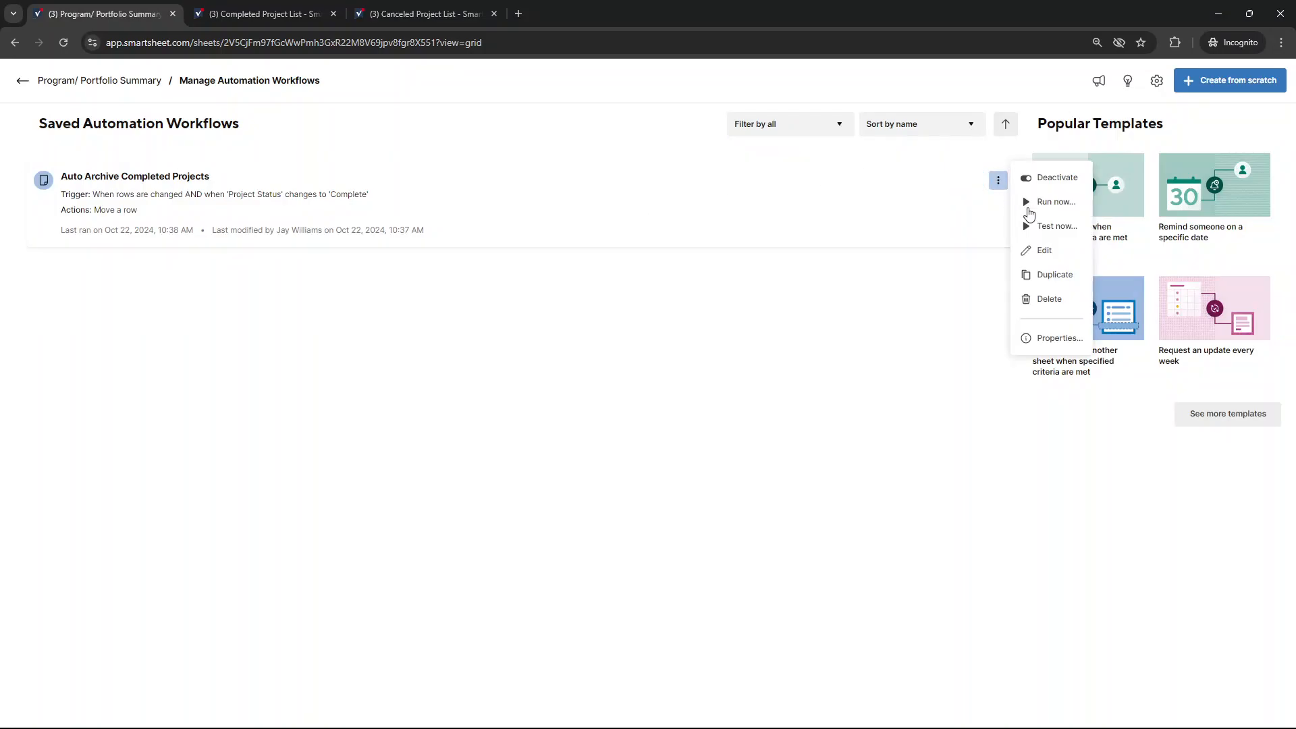
pyautogui.click(1055, 283)
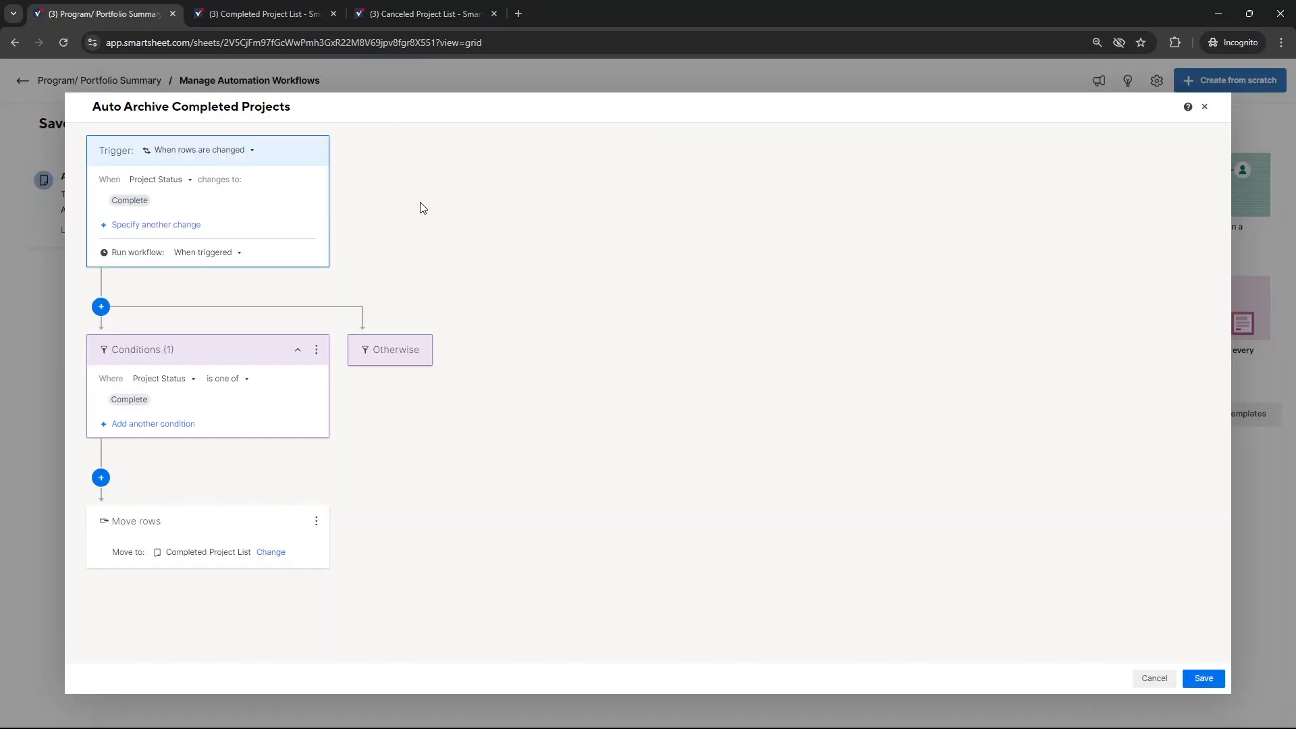
# Rename the duplicated workflow as Auto Archive Canceled Projects
pyautogui.doubleClick(182, 106)
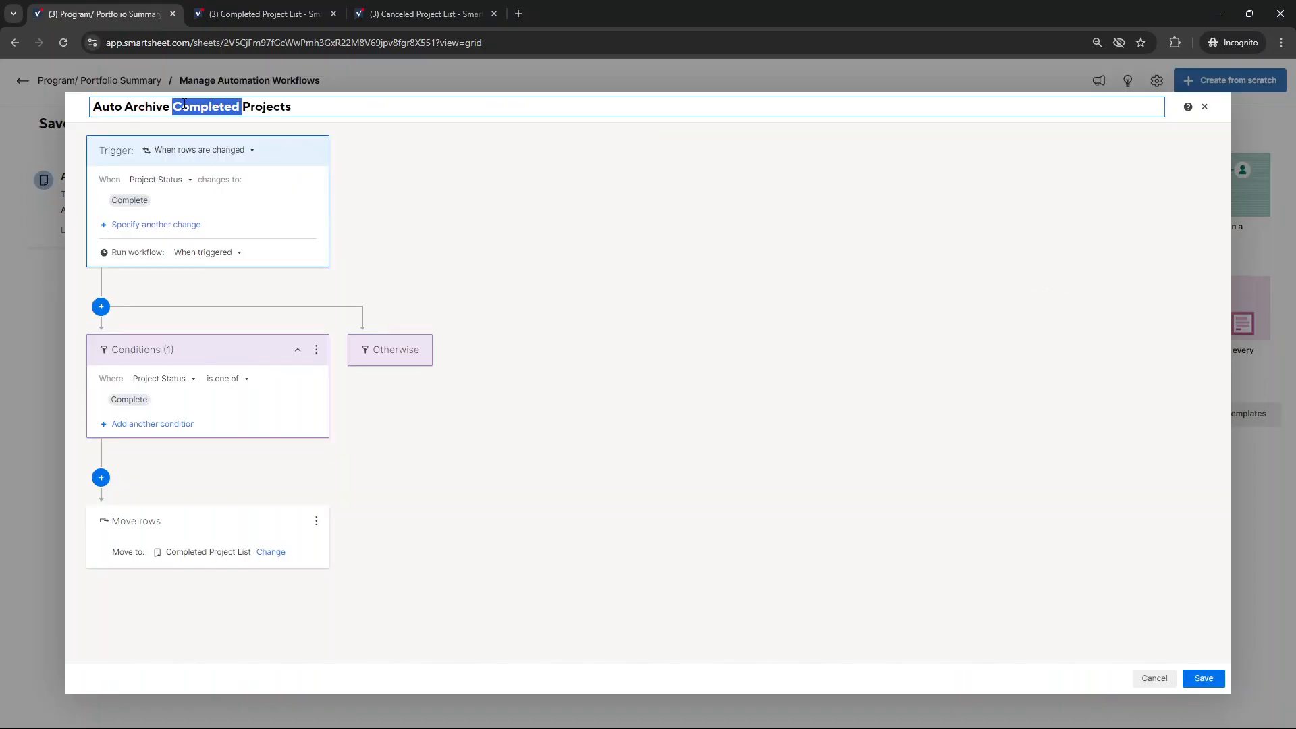
pyautogui.write('Cancled')
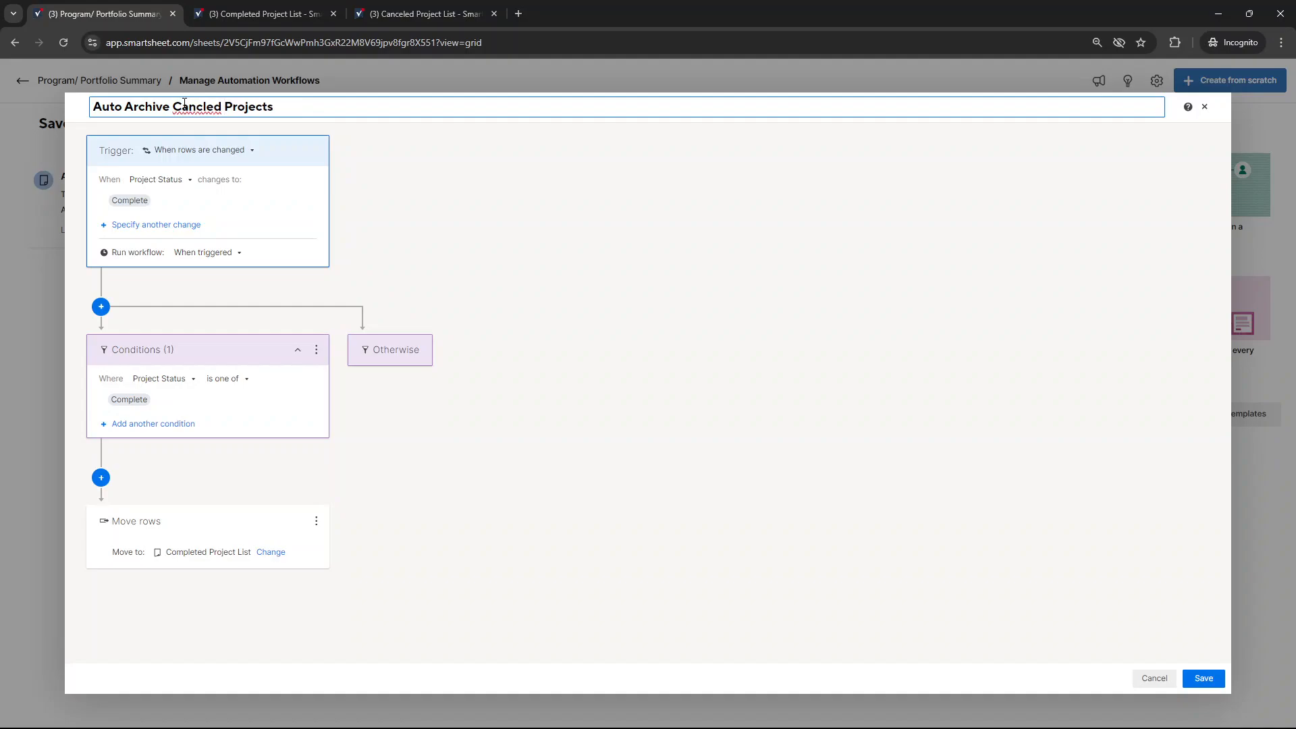
pyautogui.doubleClick(191, 108)
pyautogui.write('Canceled')
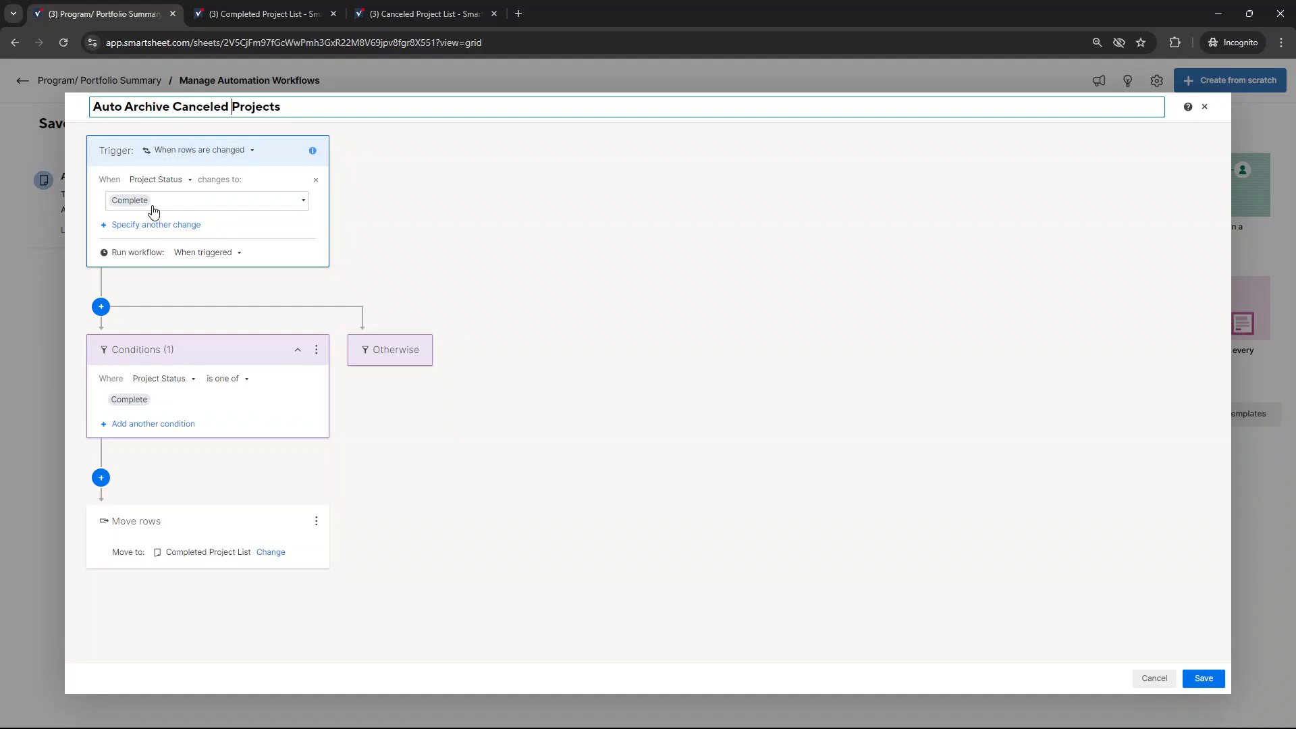
# Set the workflow trigger to run when Project Status changes to Canceled instead of Complete
pyautogui.click(147, 205)
pyautogui.click(148, 283)
pyautogui.click(150, 264)
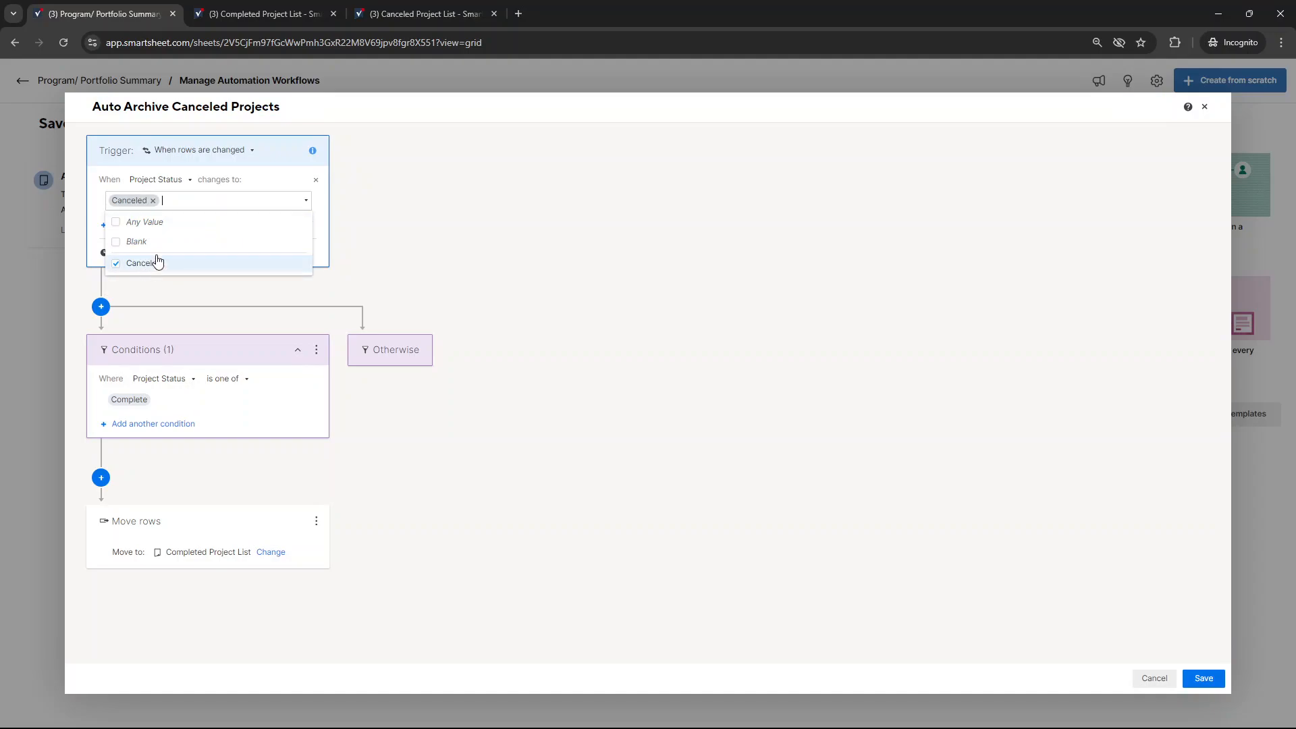
pyautogui.click(516, 231)
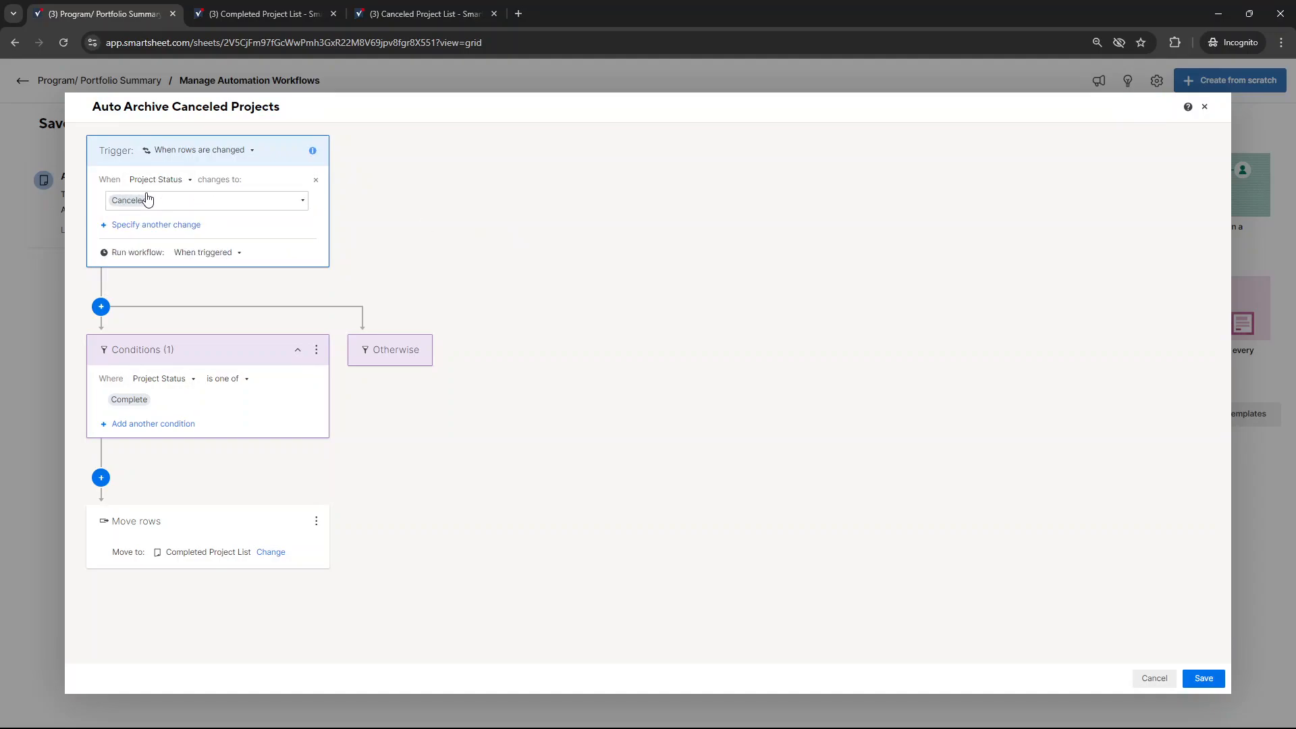
# Set the workflow condition so that Project Status is one of Canceled instead of Complete
pyautogui.click(150, 400)
pyautogui.click(152, 441)
pyautogui.click(154, 442)
pyautogui.click(480, 423)
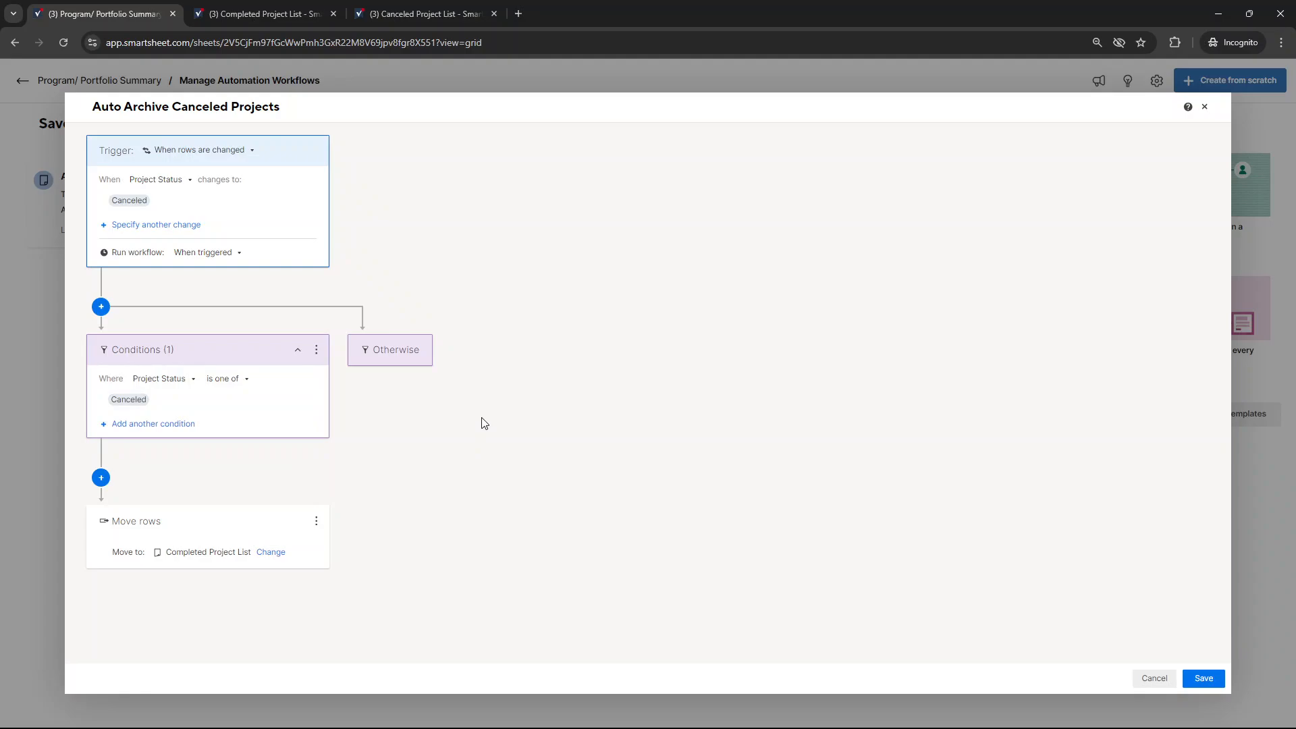
# Set the move rows destination to the Canceled Project List sheet and save the workflow
pyautogui.click(272, 553)
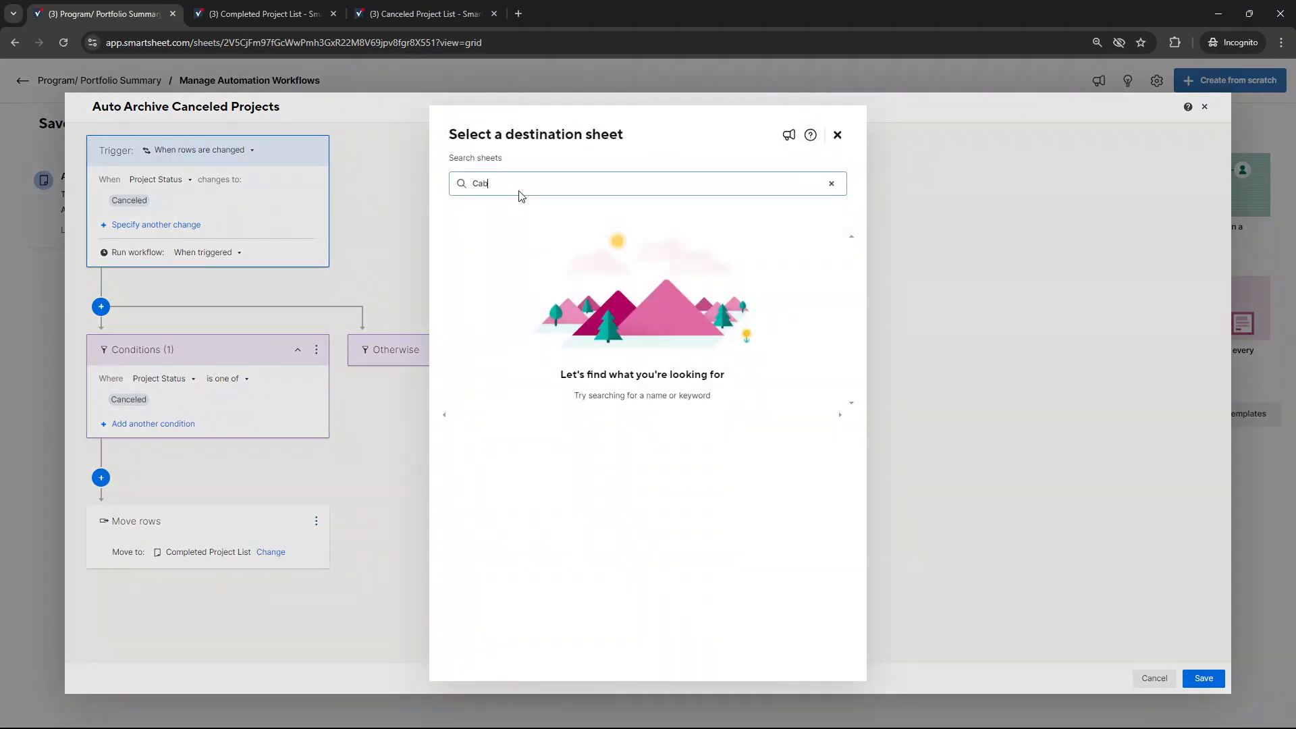
pyautogui.write('Canceled')
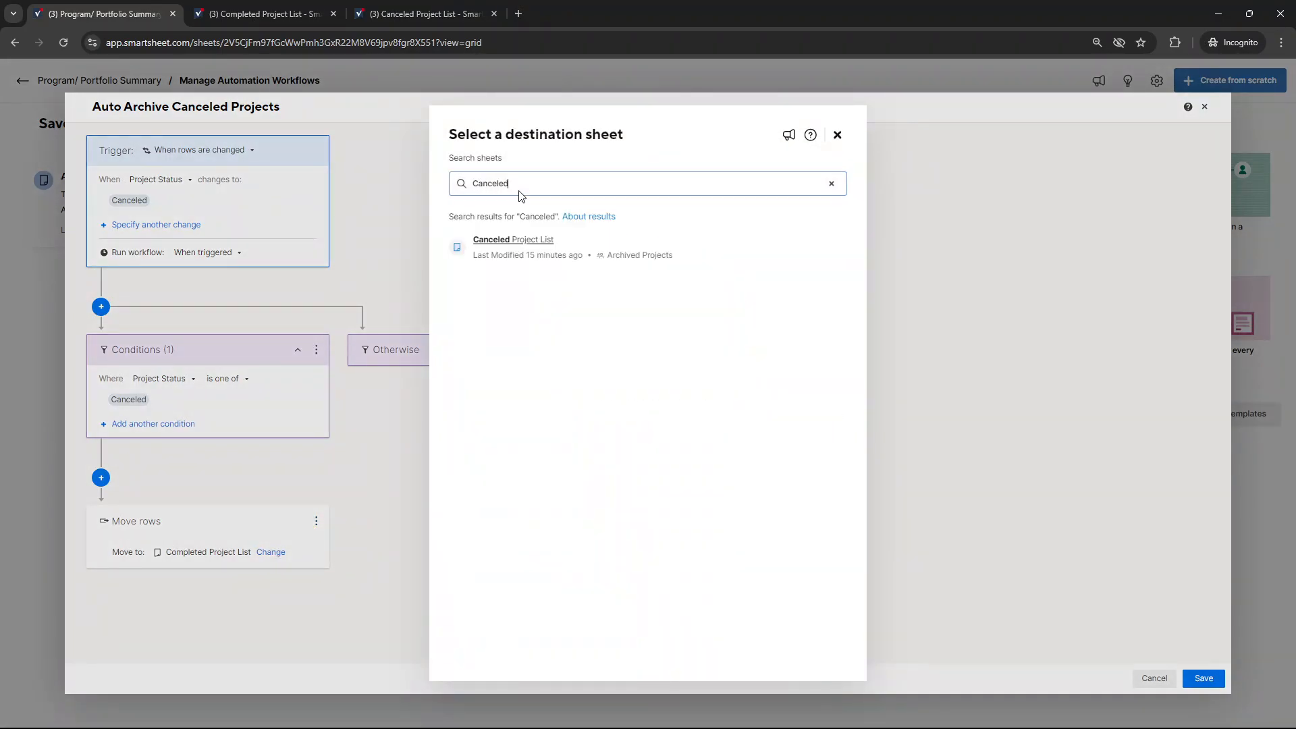
pyautogui.click(538, 241)
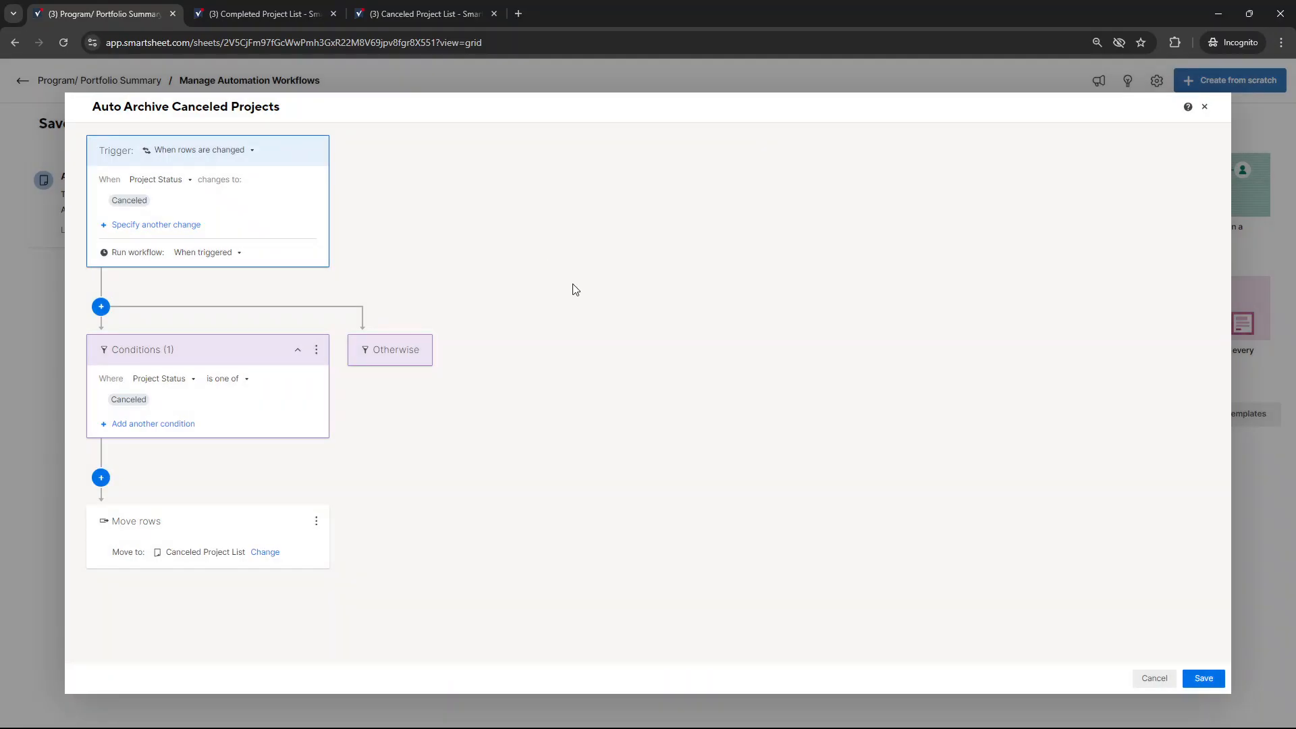
pyautogui.click(1204, 678)
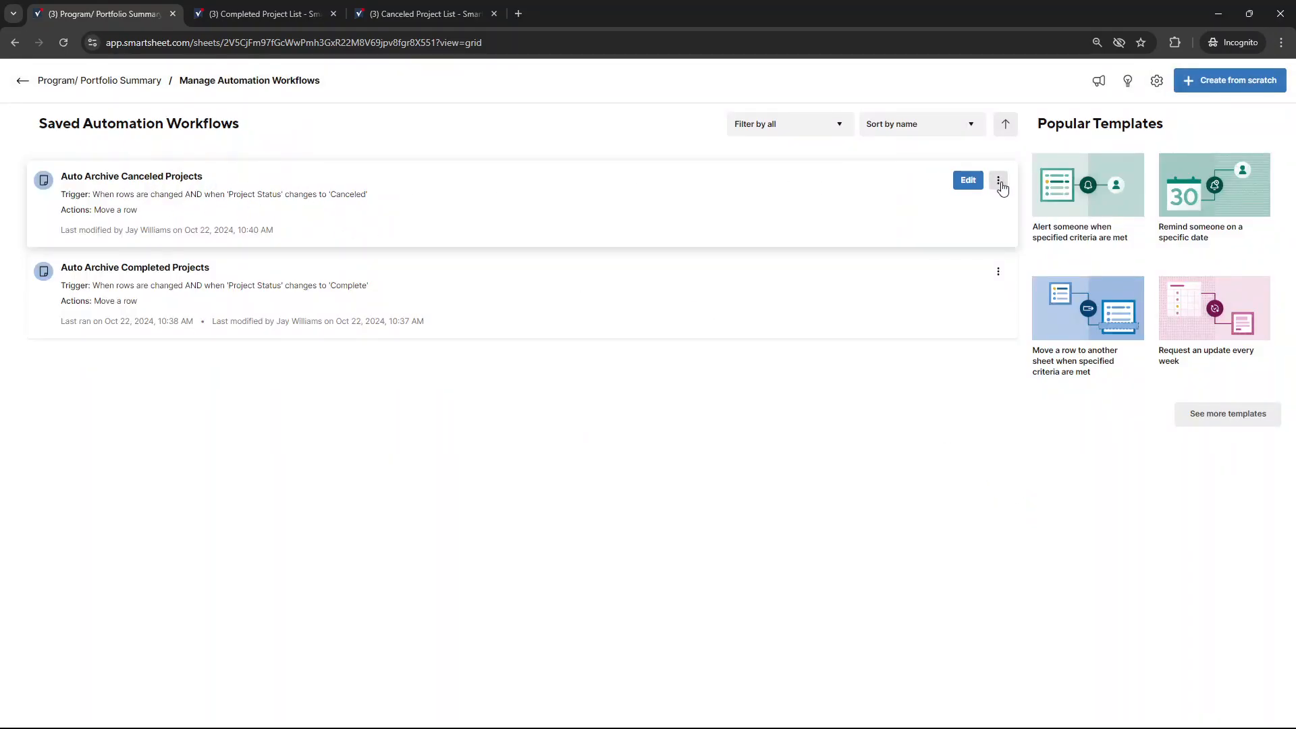
# Manually run the Auto Archive Canceled Projects workflow on the entire sheet
pyautogui.click(392, 14)
pyautogui.click(112, 7)
pyautogui.click(997, 180)
pyautogui.click(1047, 223)
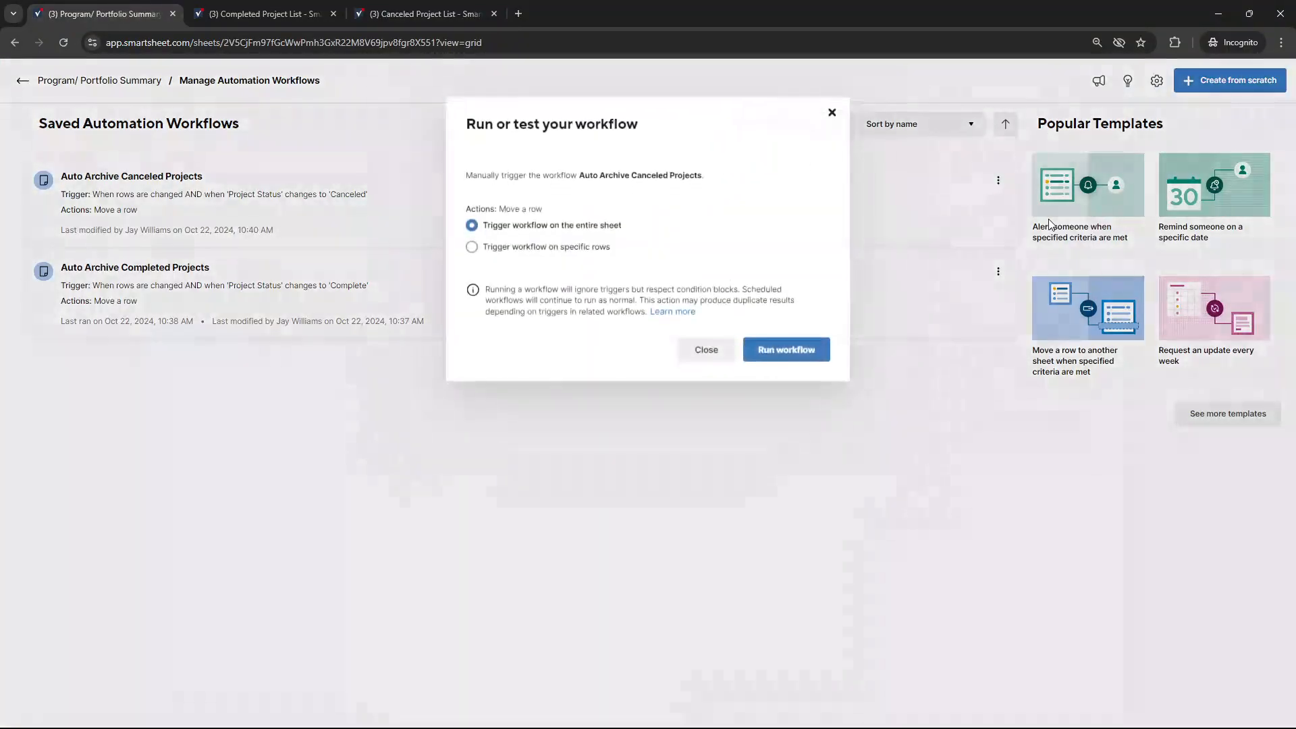
pyautogui.click(799, 350)
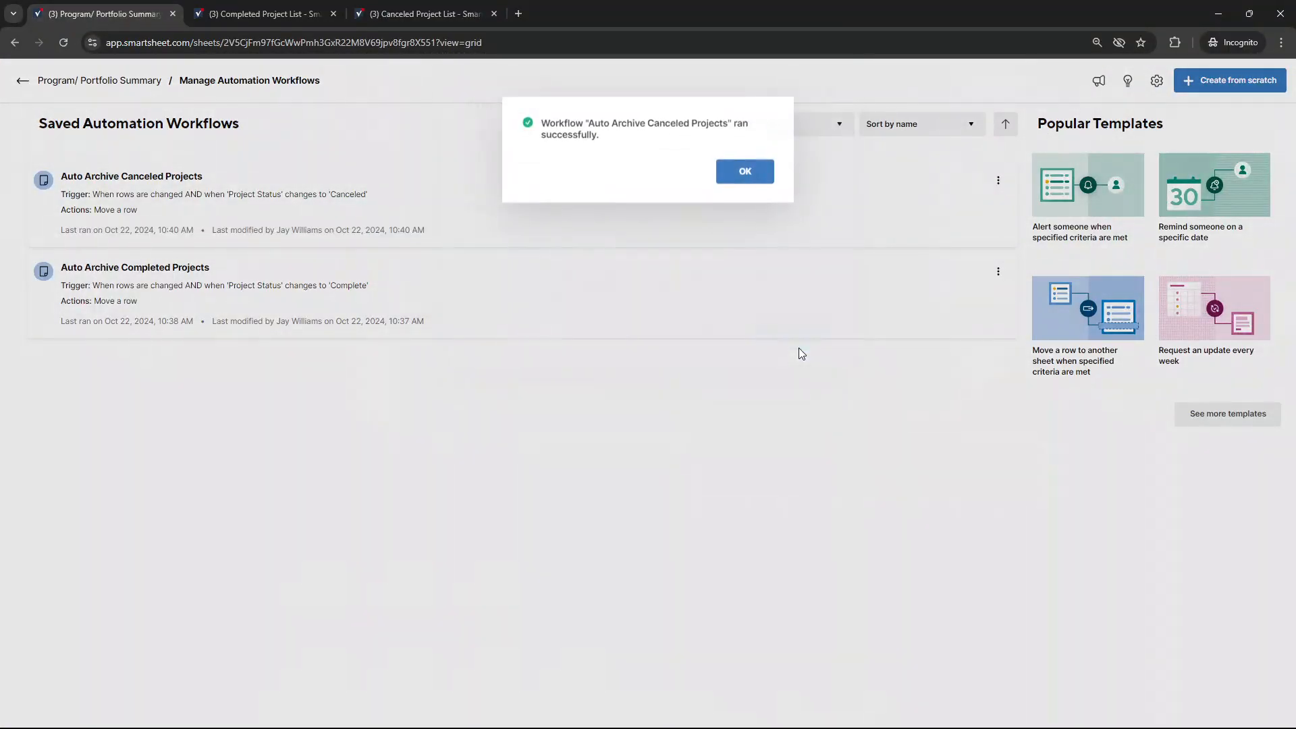
pyautogui.click(746, 171)
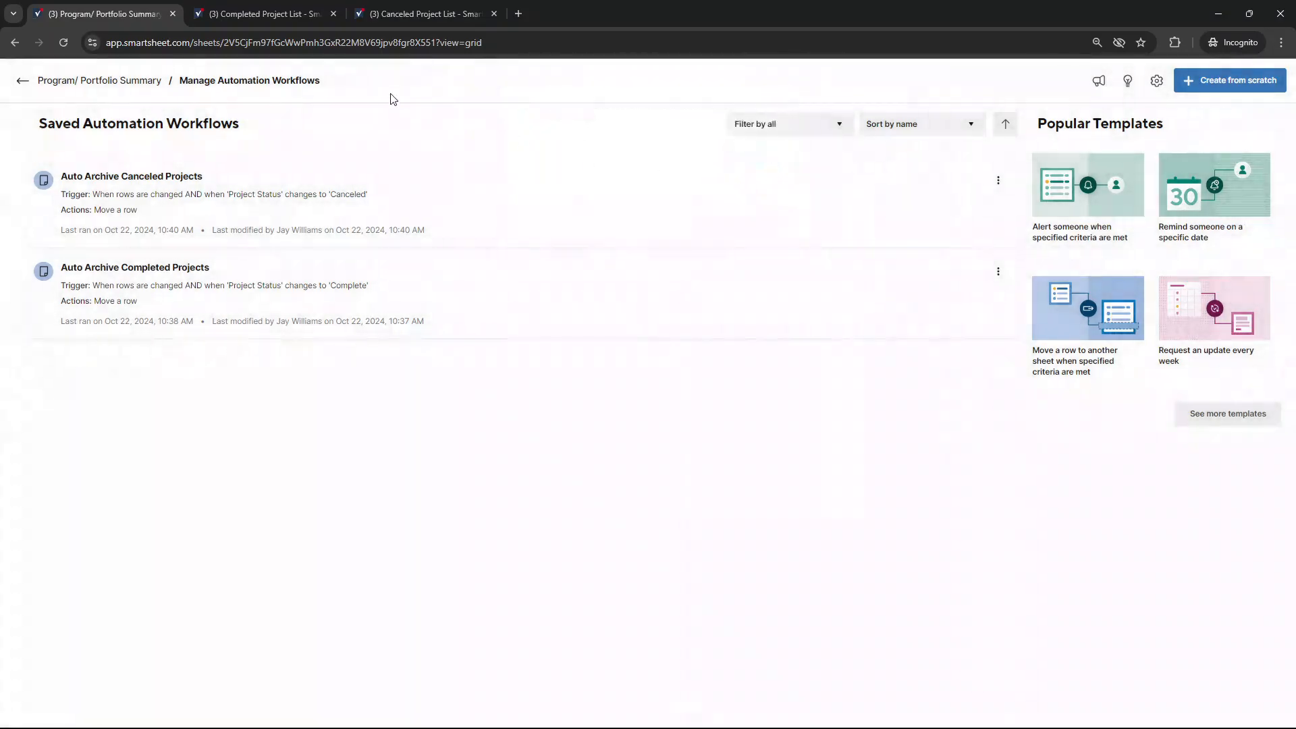
# Return to the Program/ Portfolio Summary sheet and check the Project Status of Project Alpha
pyautogui.click(22, 80)
pyautogui.click(358, 214)
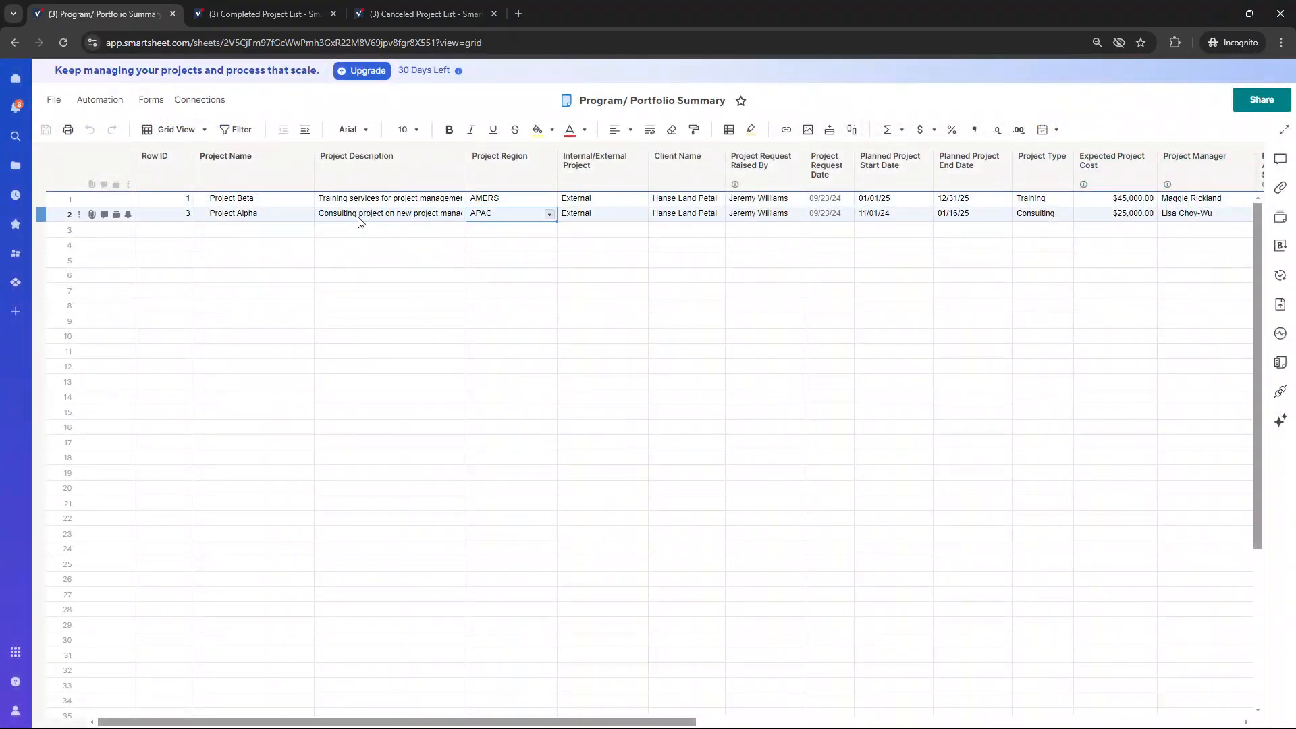
pyautogui.hscroll(10, 357, 216)
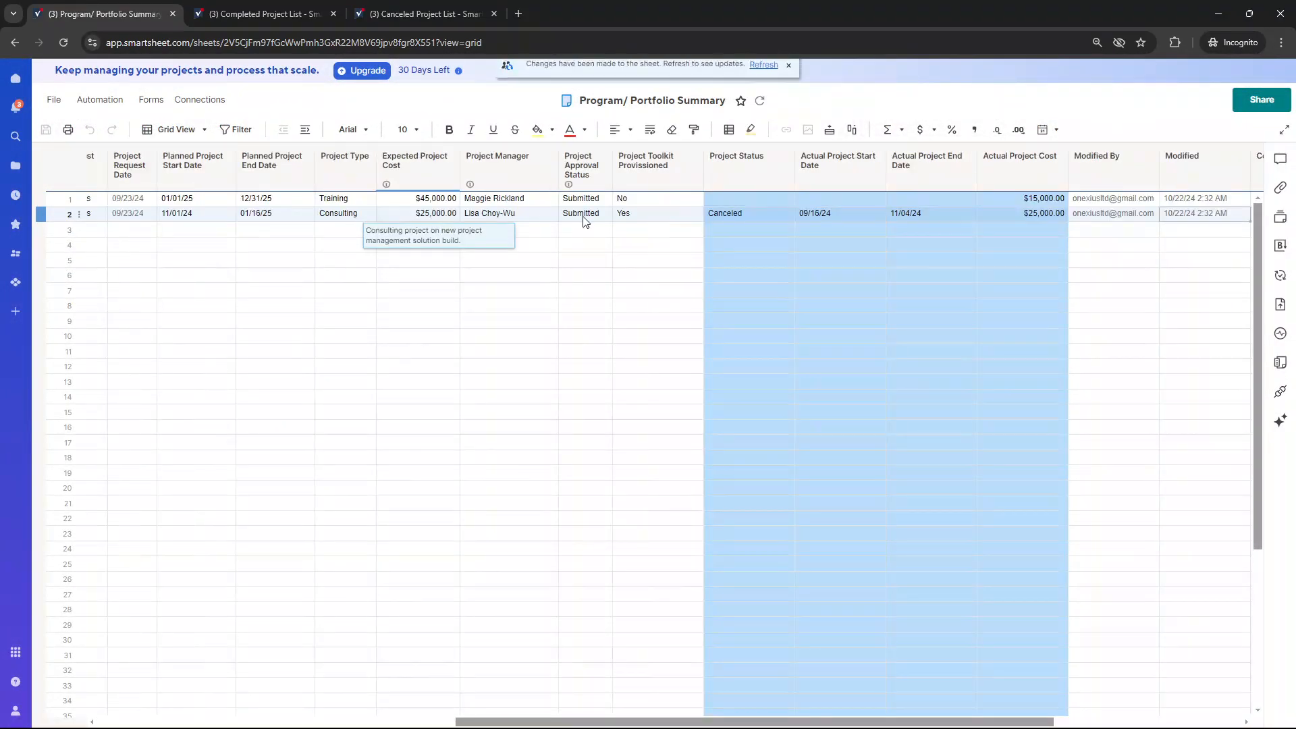
pyautogui.click(723, 213)
pyautogui.press('Left')
pyautogui.press('Left')
pyautogui.press('Left')
pyautogui.press('Left')
pyautogui.press('Left')
pyautogui.press('Left')
pyautogui.press('Left')
pyautogui.press('Left')
pyautogui.press('Left')
pyautogui.press('Left')
pyautogui.press('Left')
pyautogui.press('Left')
pyautogui.press('Left')
pyautogui.press('Left')
pyautogui.press('Left')
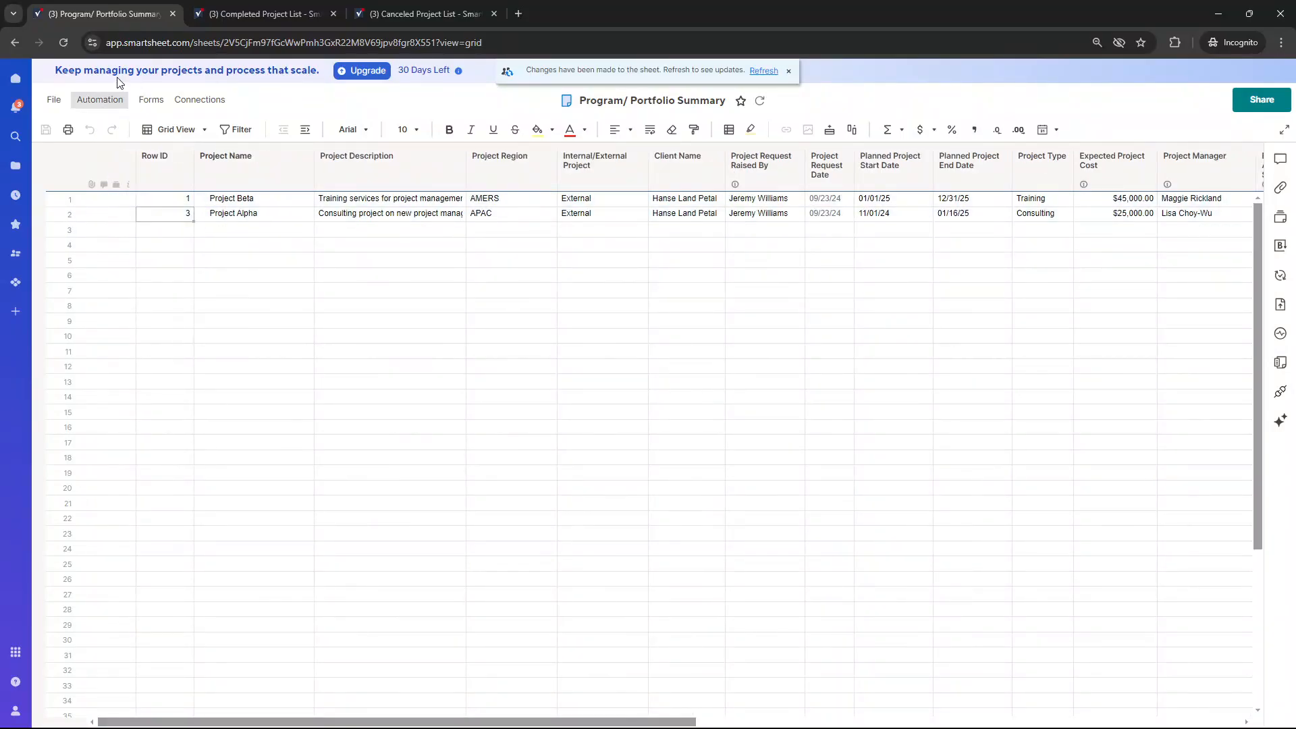
# Refresh the Program/ Portfolio Summary and Canceled Project List sheets and check whether Project Alpha's row and columns were moved
pyautogui.click(762, 71)
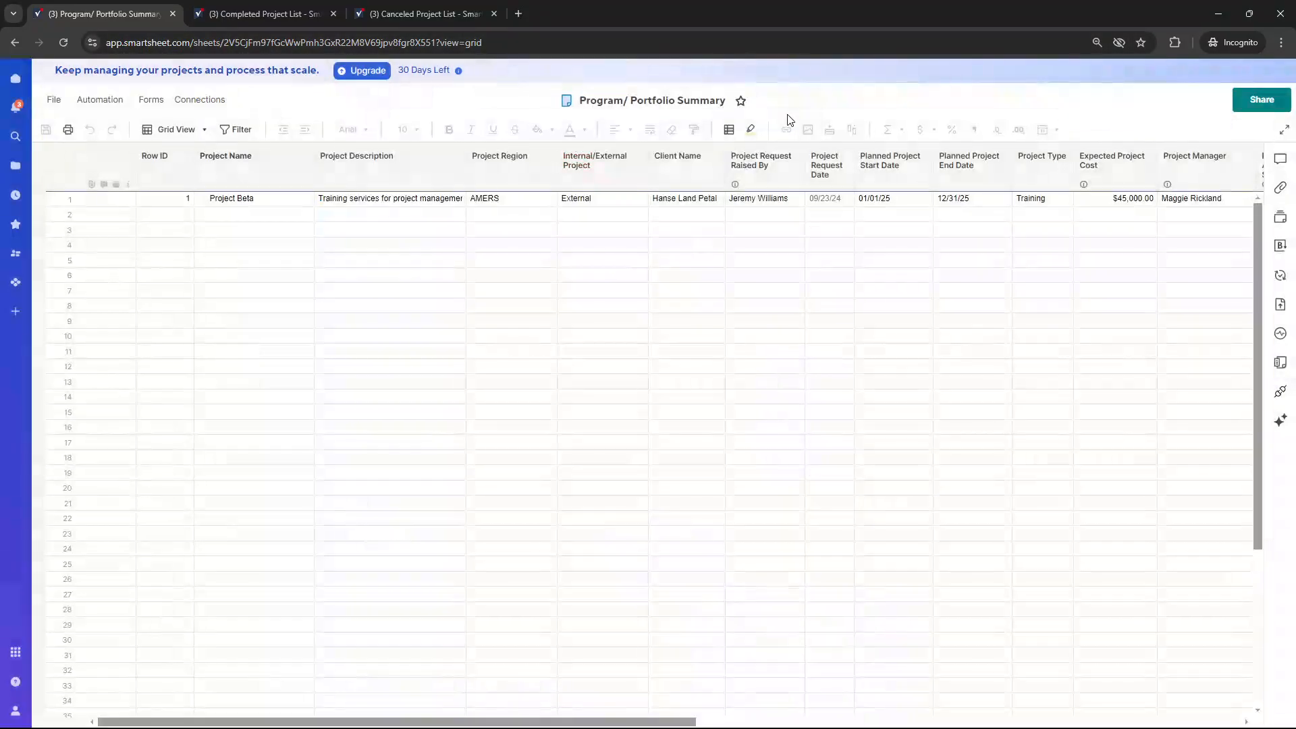
pyautogui.click(439, 10)
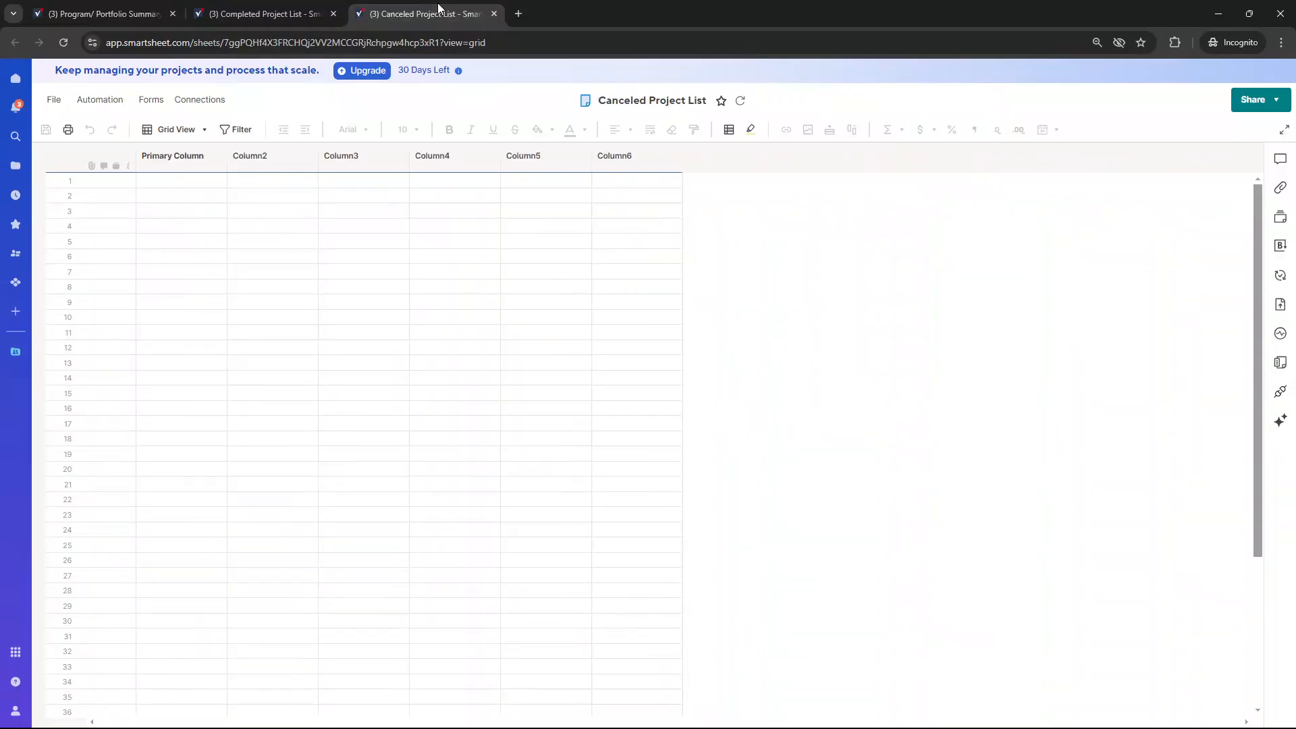
pyautogui.click(64, 43)
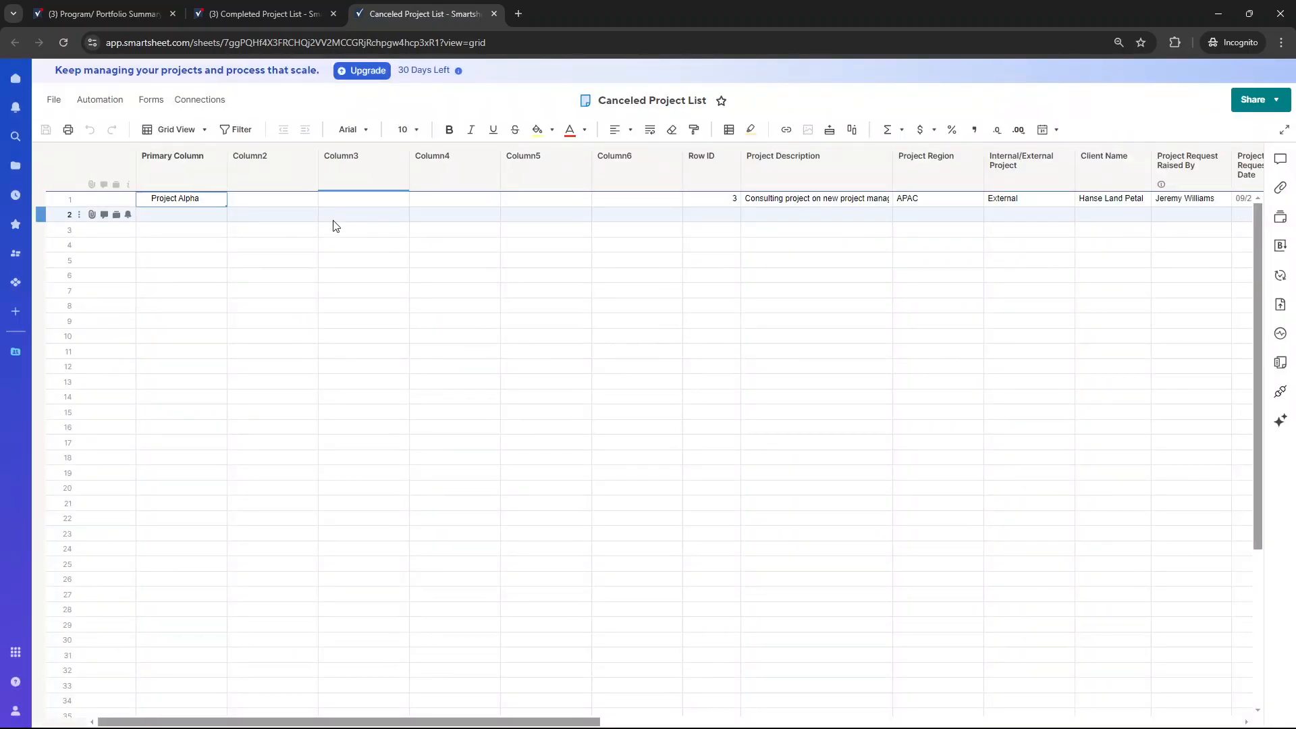
pyautogui.click(205, 177)
pyautogui.click(786, 176)
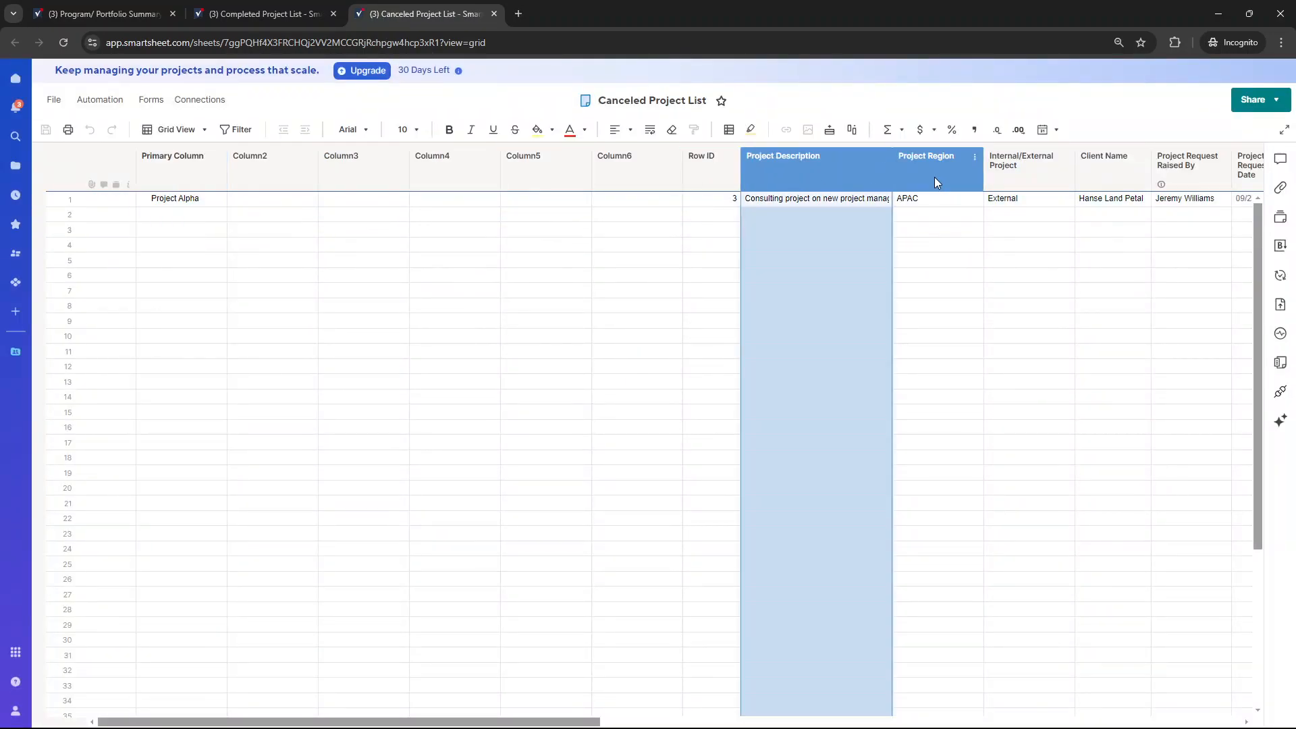
pyautogui.click(1019, 176)
pyautogui.click(1107, 176)
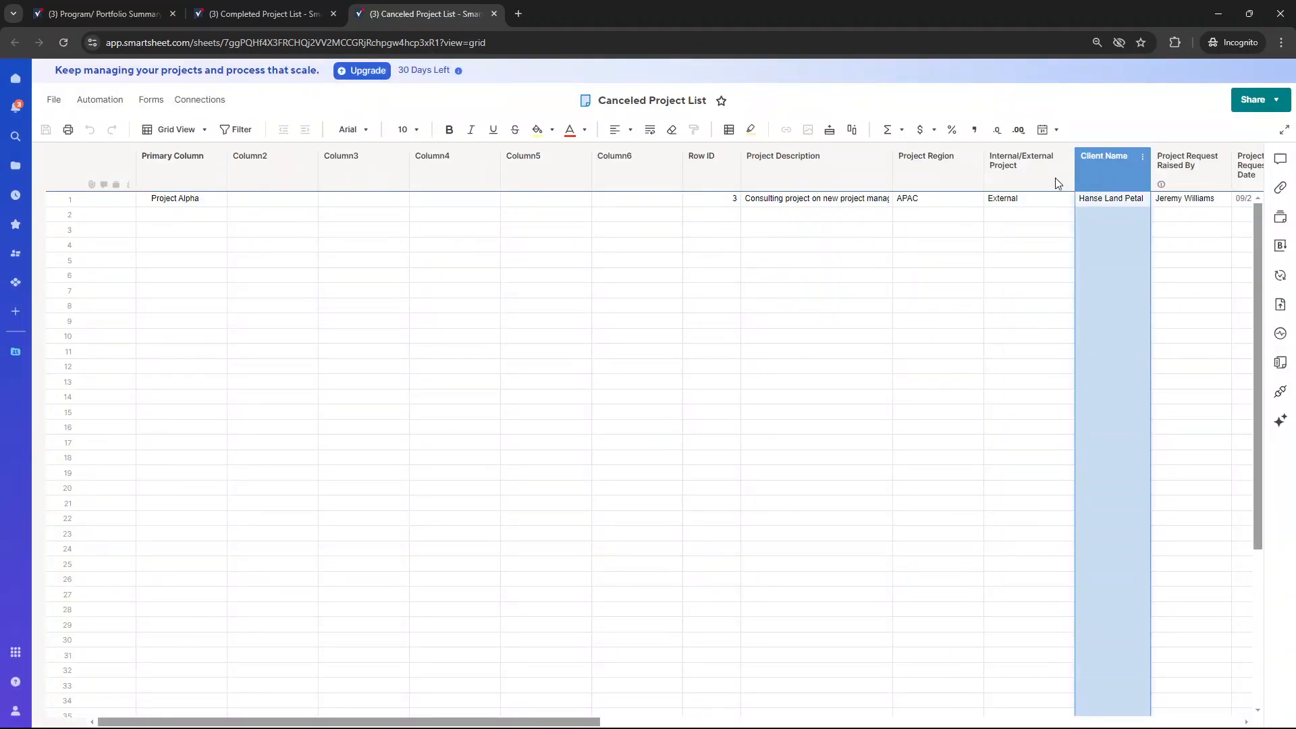
# Delete the empty columns Column2 through Column6 and move the Row ID column ahead of the Primary Column
pyautogui.click(283, 172)
pyautogui.keyDown('shift'); pyautogui.click(648, 163); pyautogui.keyUp('shift')
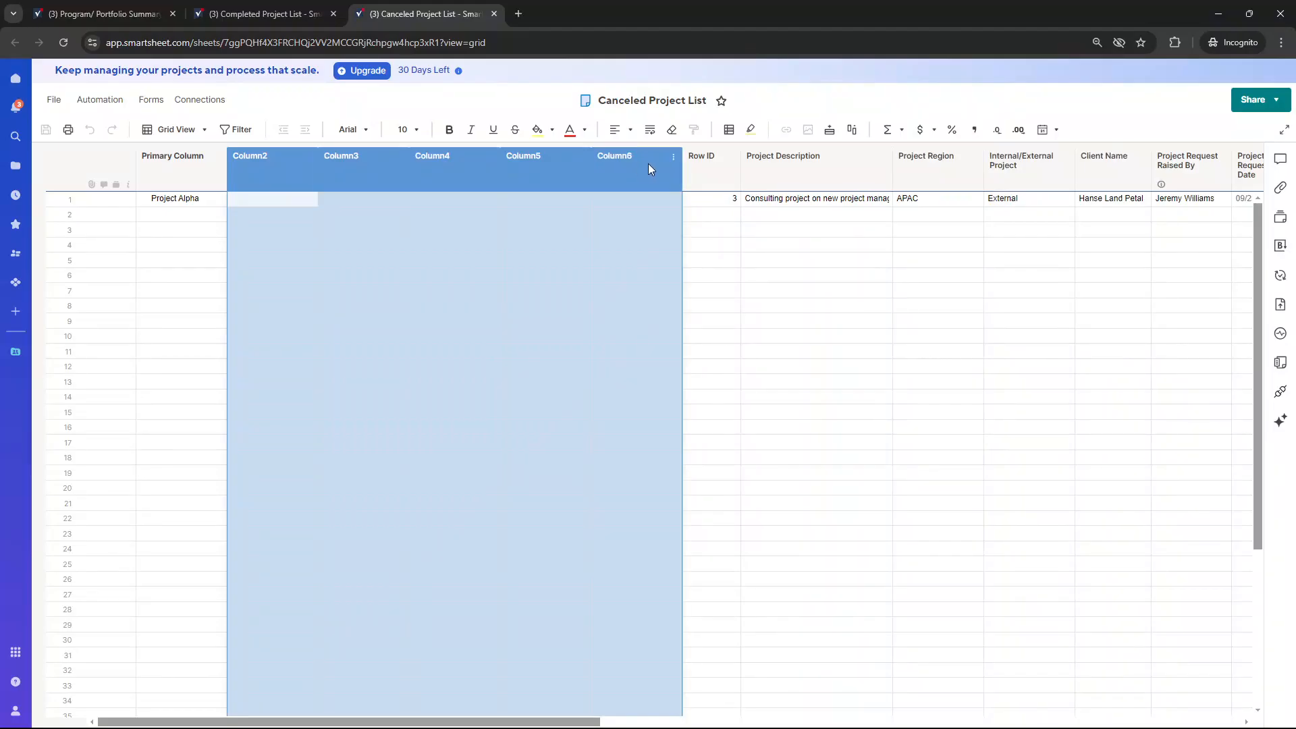
pyautogui.rightClick(649, 166)
pyautogui.click(709, 225)
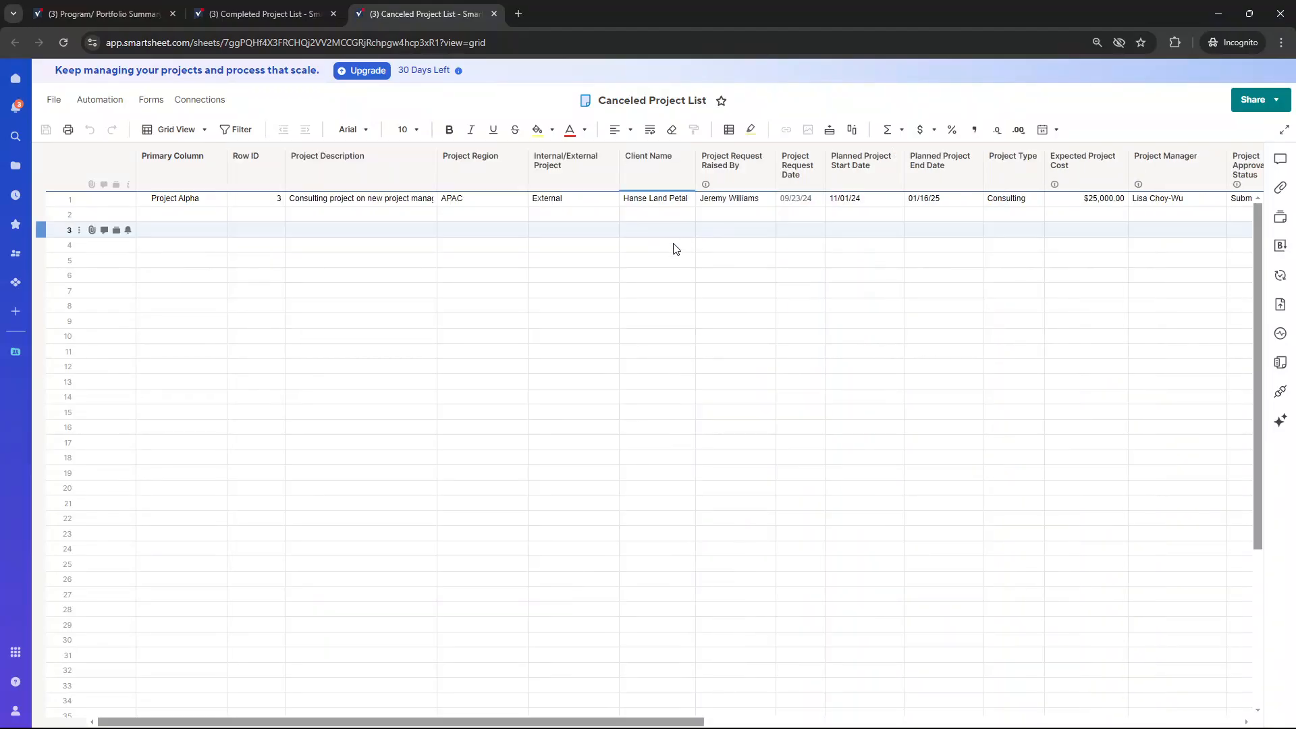
pyautogui.click(258, 168)
pyautogui.moveTo(258, 169); pyautogui.dragTo(139, 168)
# Rename the Primary Column of the Canceled Project List as Project Name, matching the Program/ Portfolio Summary sheet
pyautogui.doubleClick(269, 167)
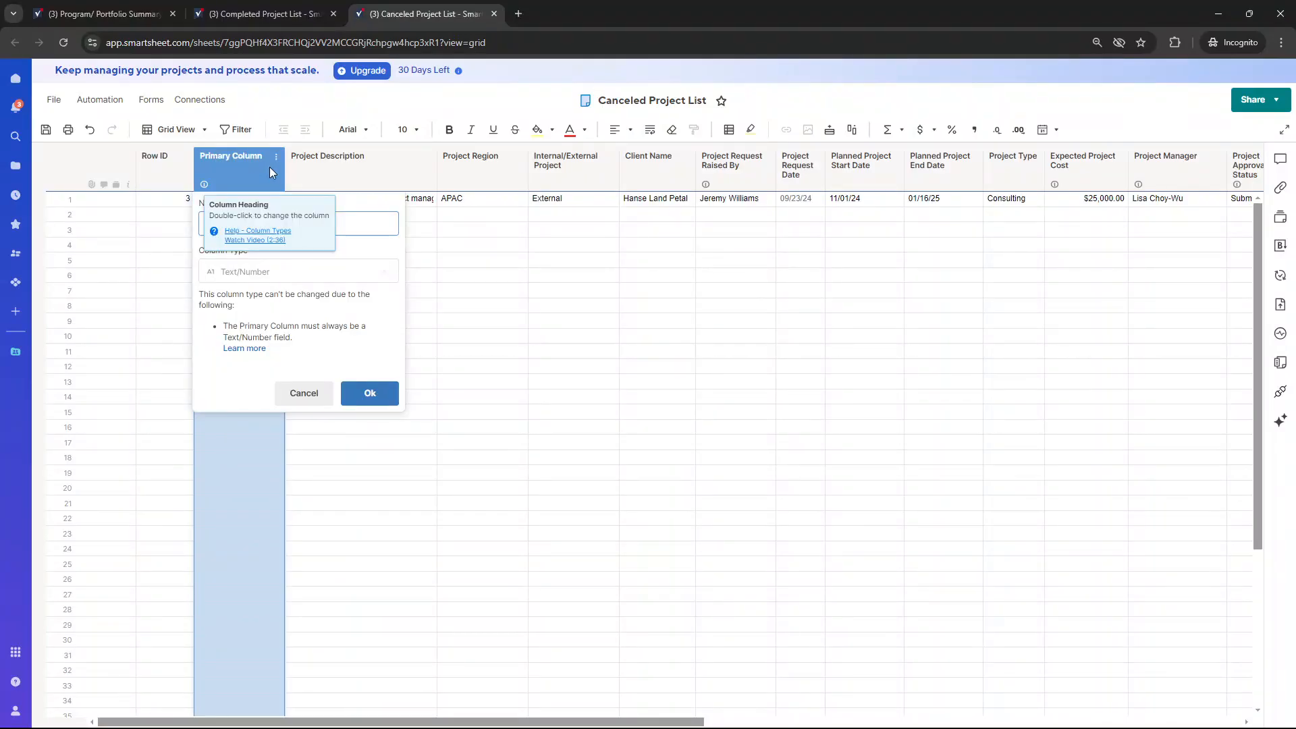
pyautogui.click(104, 14)
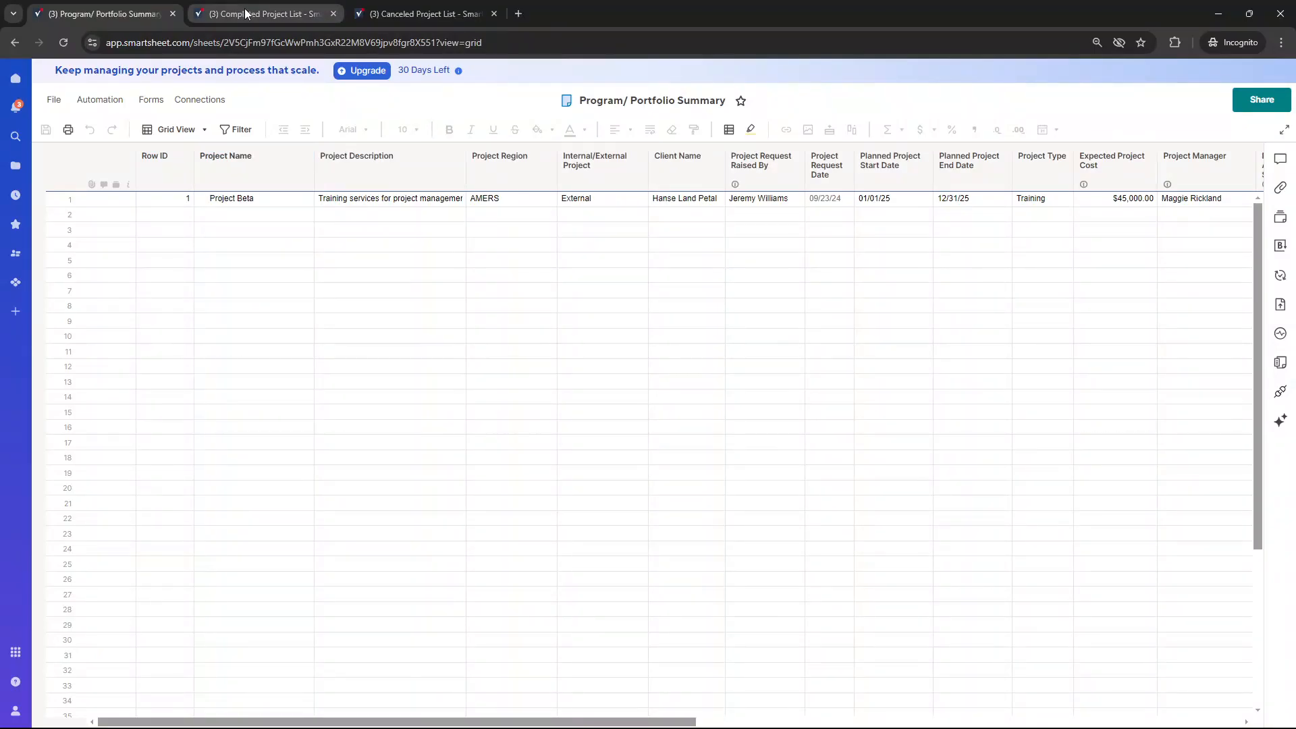
pyautogui.click(395, 12)
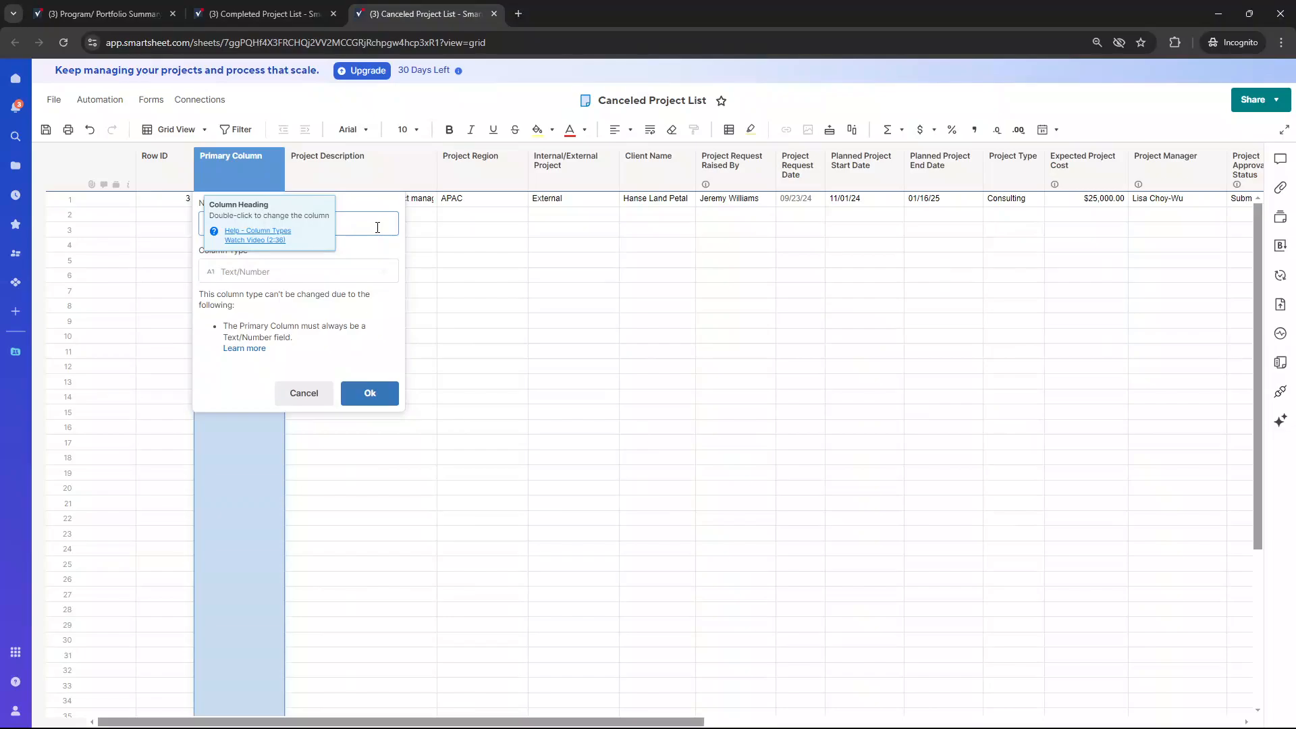
pyautogui.press('Escape')
pyautogui.doubleClick(241, 173)
pyautogui.write('P')
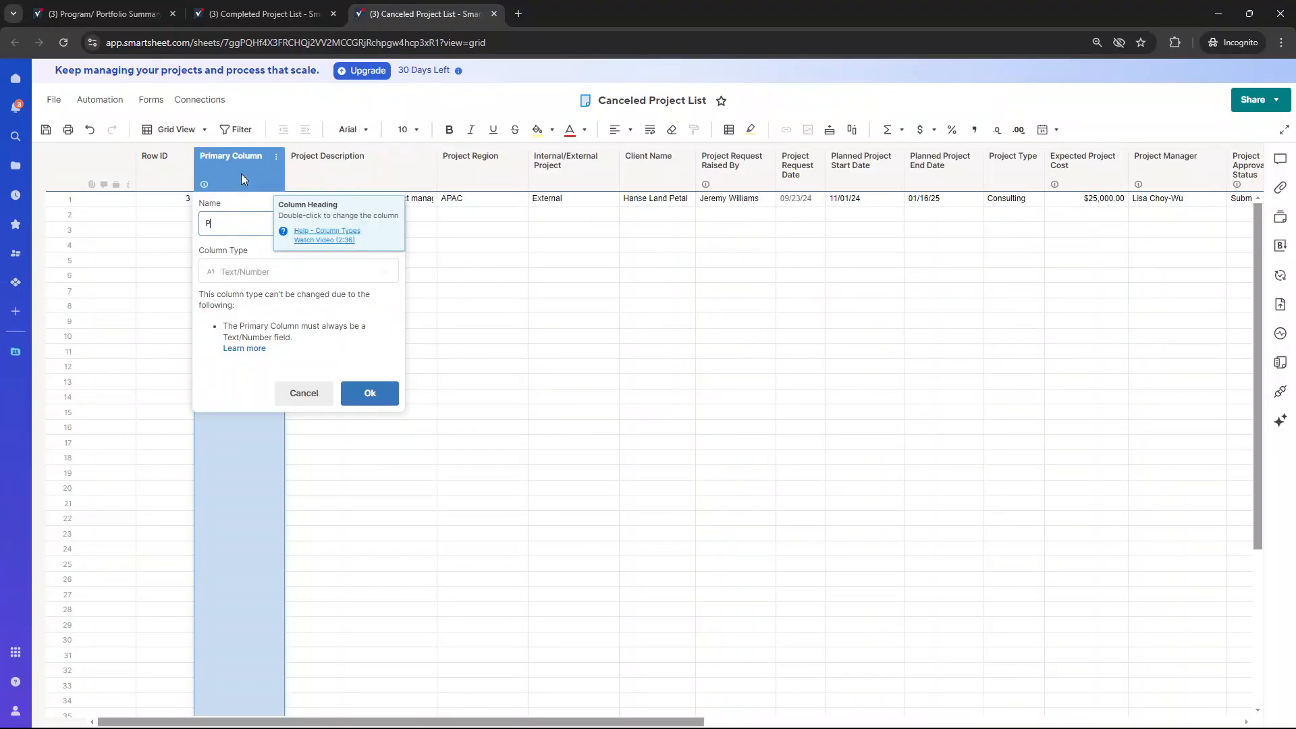
pyautogui.write('roject Name')
pyautogui.press('Return')
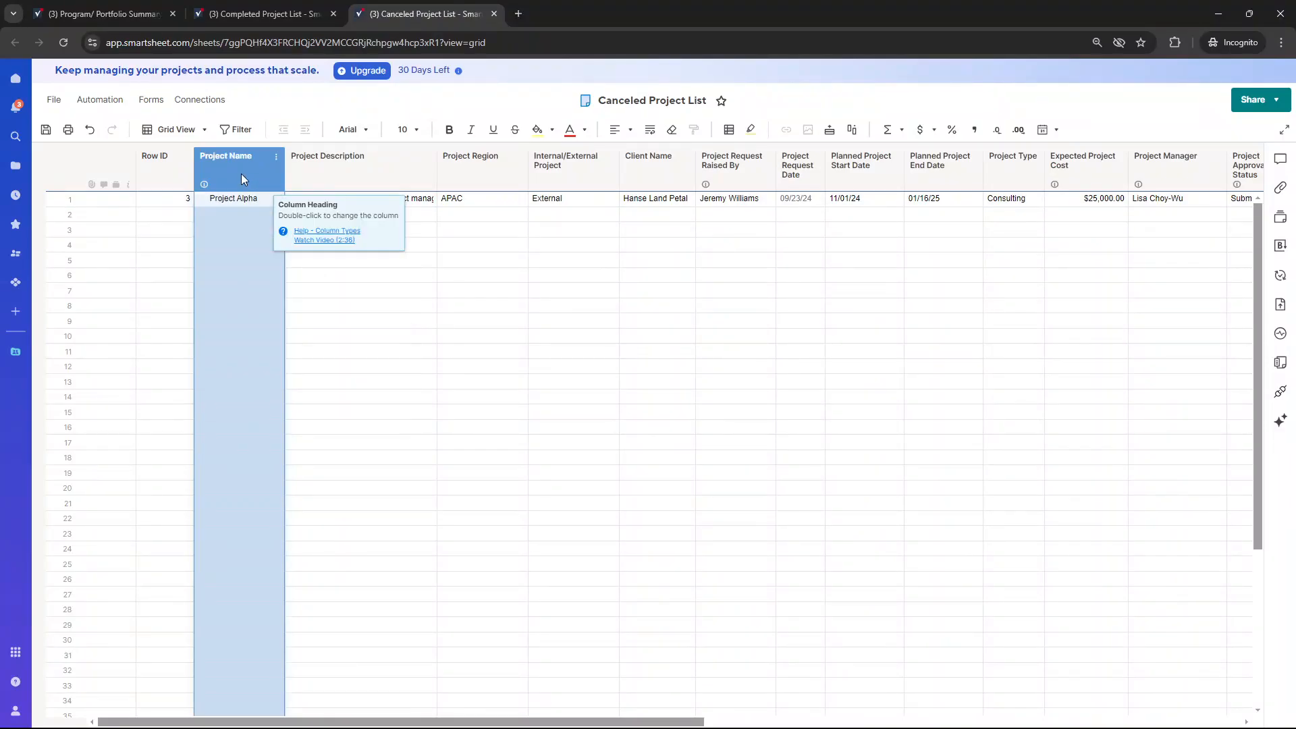
# Review Project Alpha's row across the Canceled Project List, including its Project Status, actual dates and actual cost
pyautogui.click(239, 204)
pyautogui.click(379, 183)
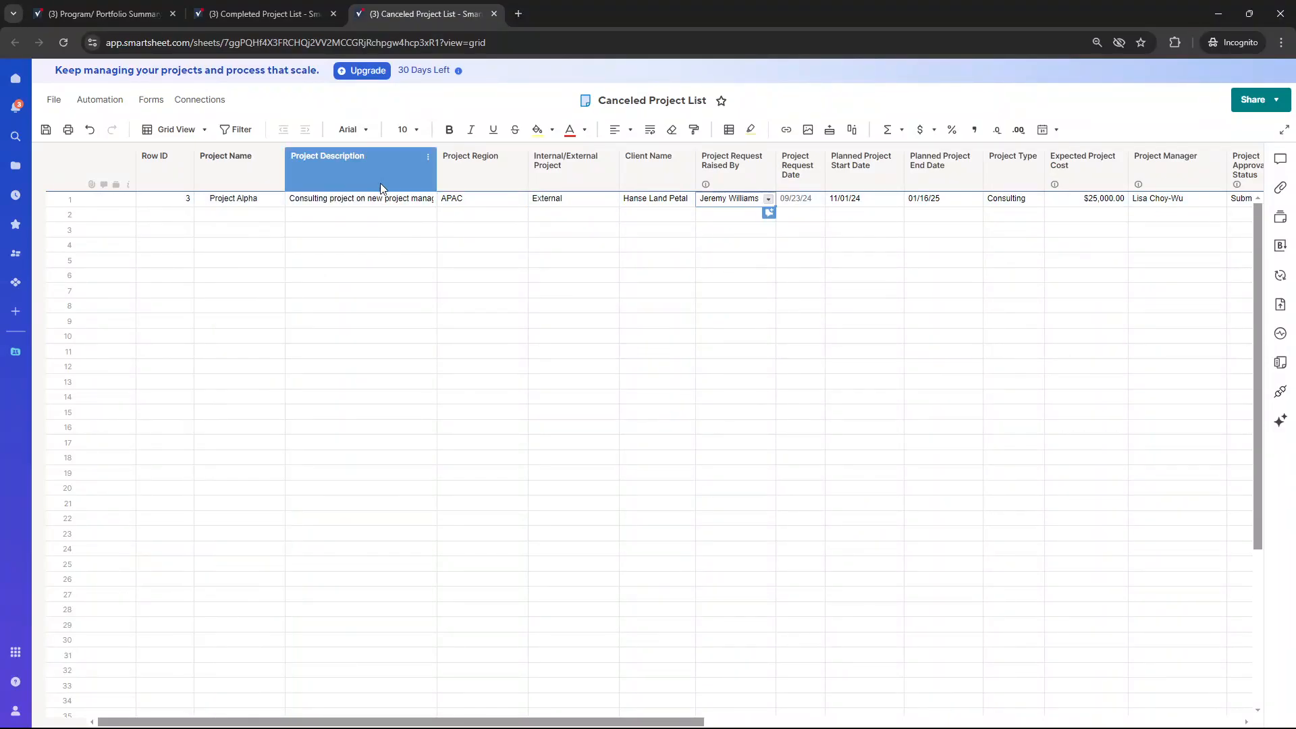
pyautogui.press('Right')
pyautogui.press('Right')
pyautogui.press('Right')
pyautogui.press('Right')
pyautogui.press('Right')
pyautogui.press('Right')
pyautogui.press('Right')
pyautogui.press('Right')
pyautogui.press('Right')
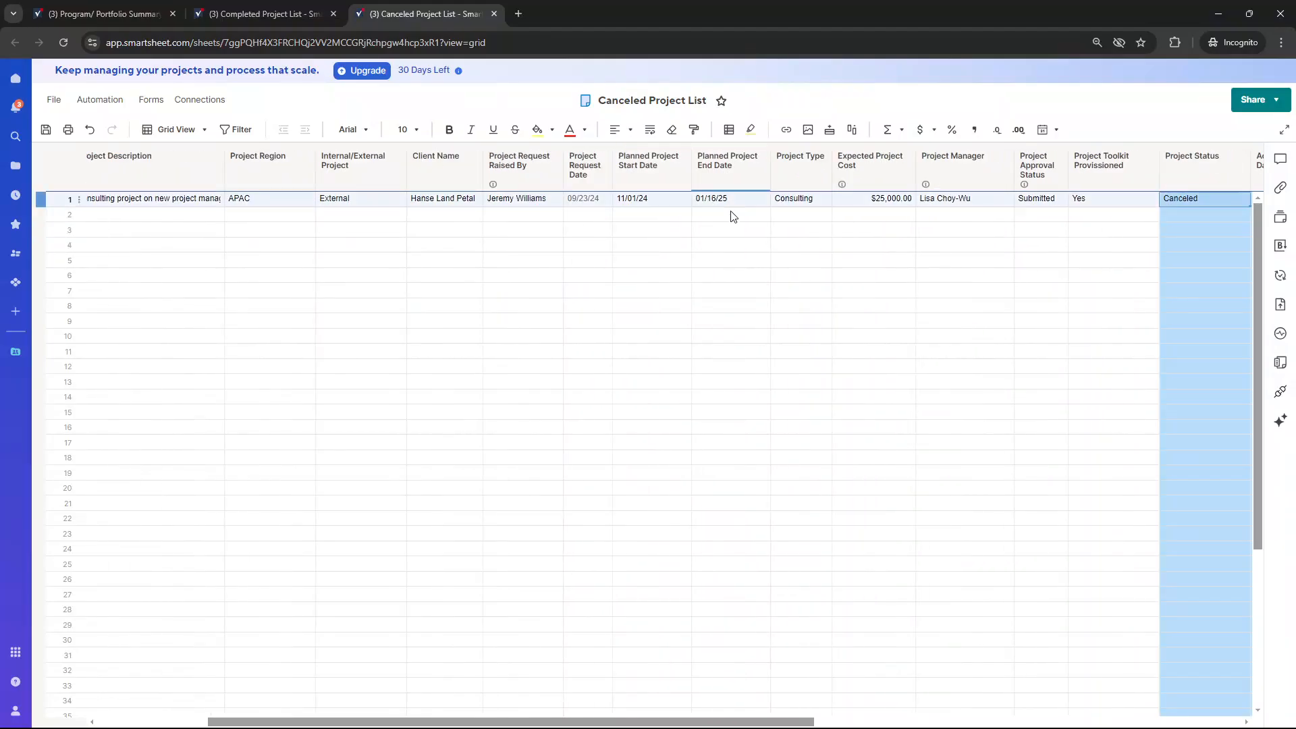
pyautogui.hotkey('shift', 'Right')
pyautogui.hotkey('shift', 'Right')
pyautogui.hotkey('shift', 'Right')
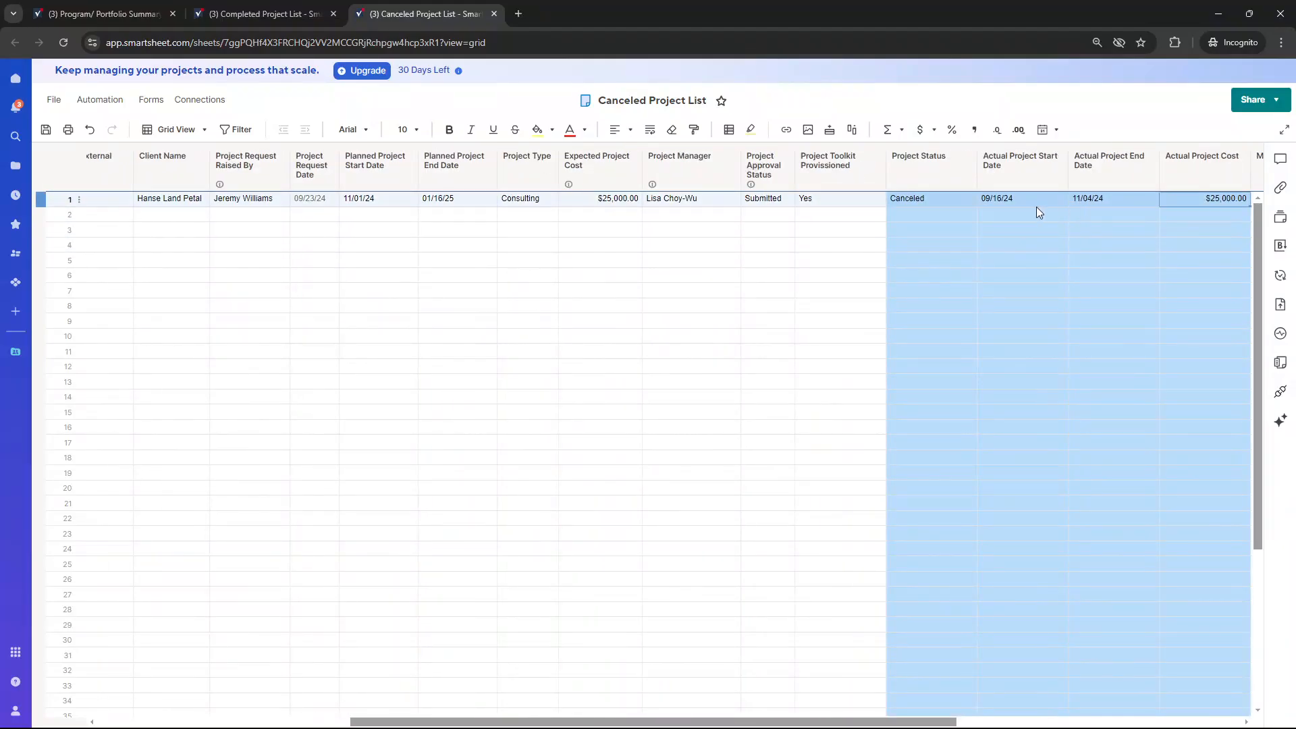
pyautogui.click(955, 202)
pyautogui.press('Right')
pyautogui.press('Right')
pyautogui.press('Right')
pyautogui.press('Right')
pyautogui.press('Right')
pyautogui.press('Left')
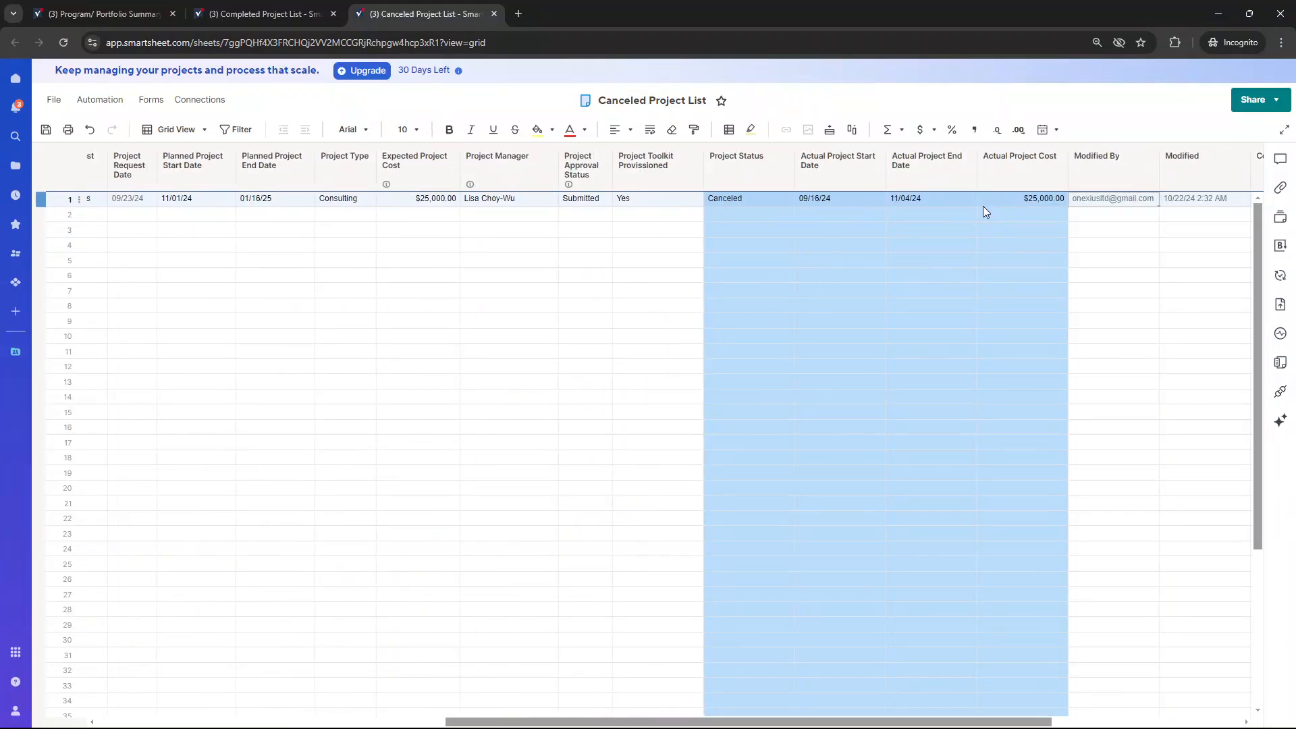
pyautogui.press('Left')
pyautogui.press('Left')
pyautogui.press('Left')
pyautogui.press('Left')
pyautogui.press('Left')
pyautogui.press('Left')
pyautogui.press('Left')
pyautogui.press('Left')
pyautogui.press('Left')
pyautogui.press('Left')
pyautogui.press('Left')
pyautogui.press('Left')
pyautogui.press('Left')
pyautogui.press('Left')
pyautogui.press('Left')
pyautogui.press('Left')
pyautogui.press('Left')
pyautogui.press('Left')
pyautogui.press('Left')
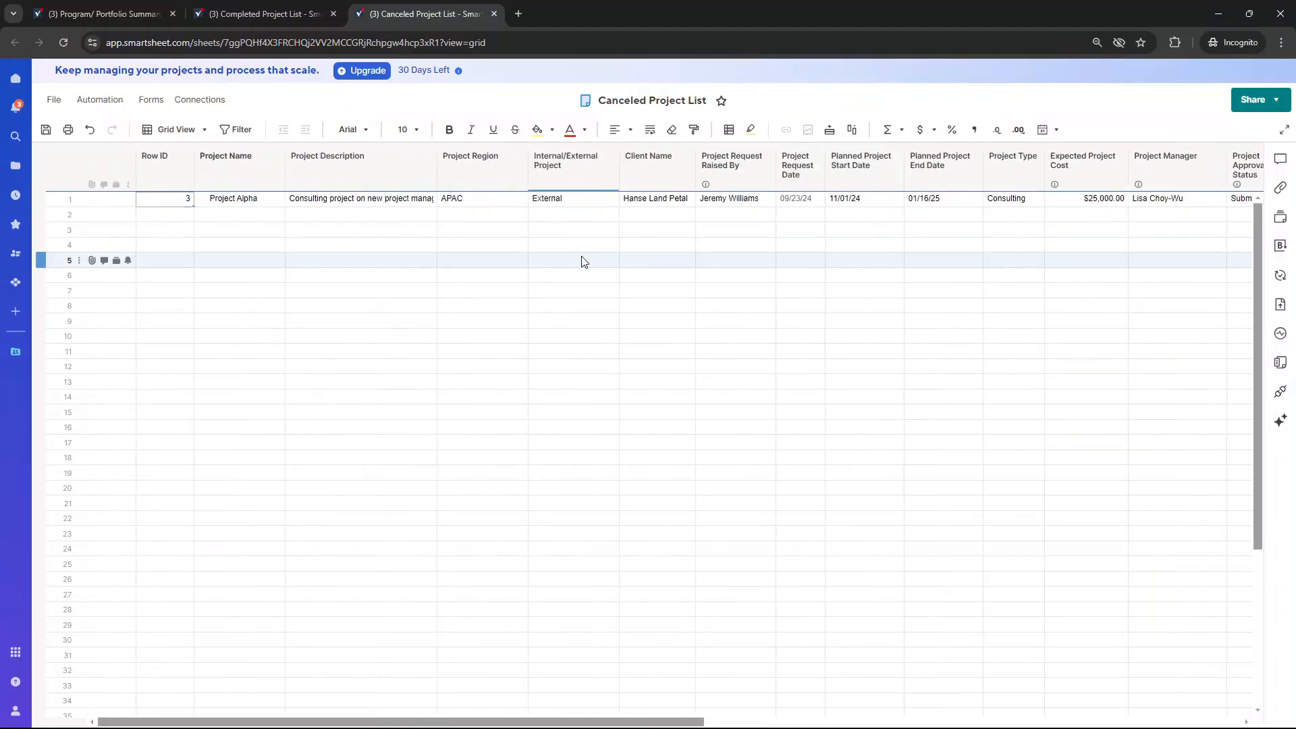
# Save the Canceled Project List sheet and open the Archived Projects workspace
pyautogui.click(46, 129)
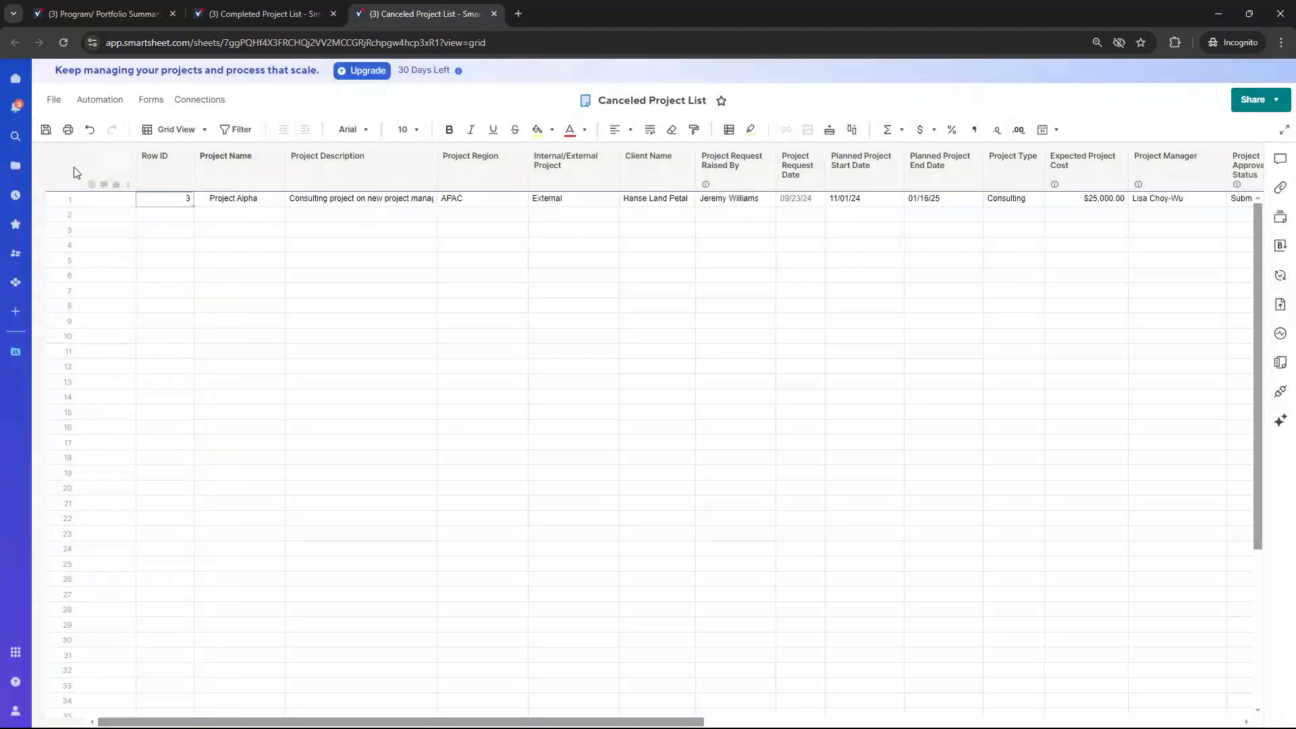
pyautogui.click(16, 166)
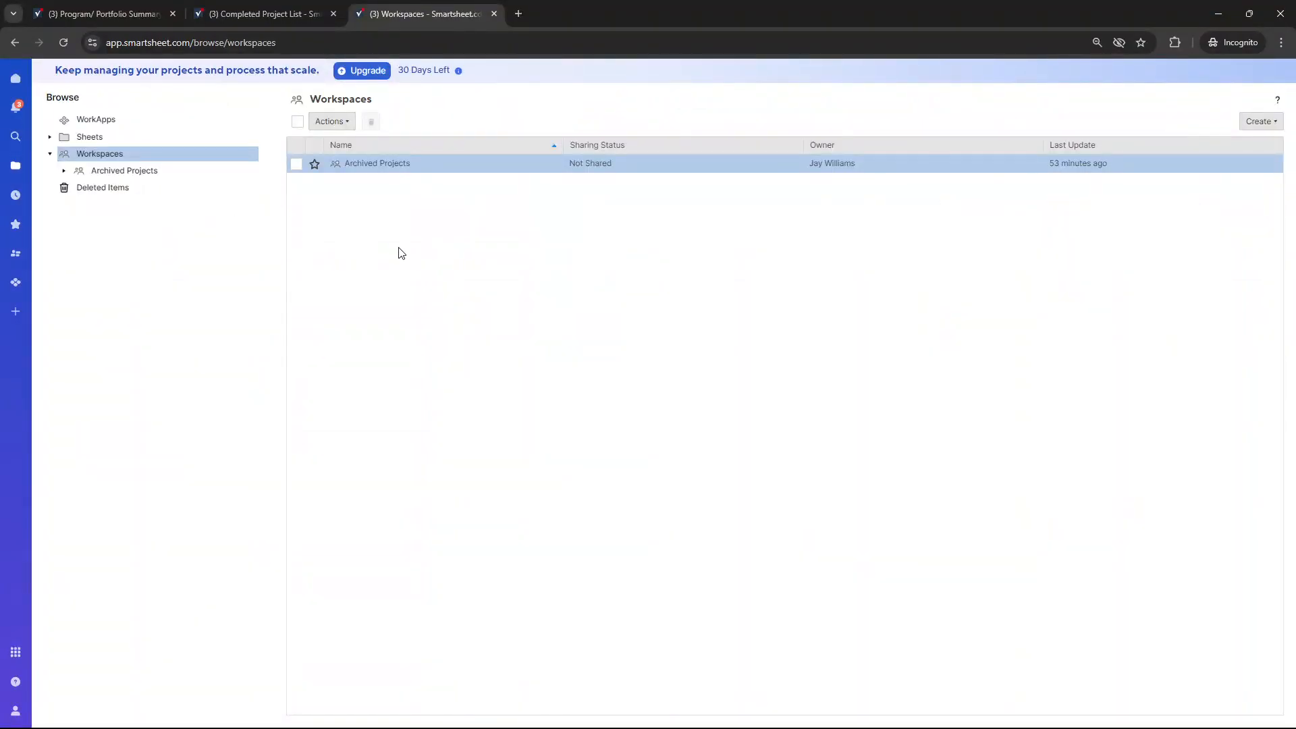
pyautogui.click(140, 173)
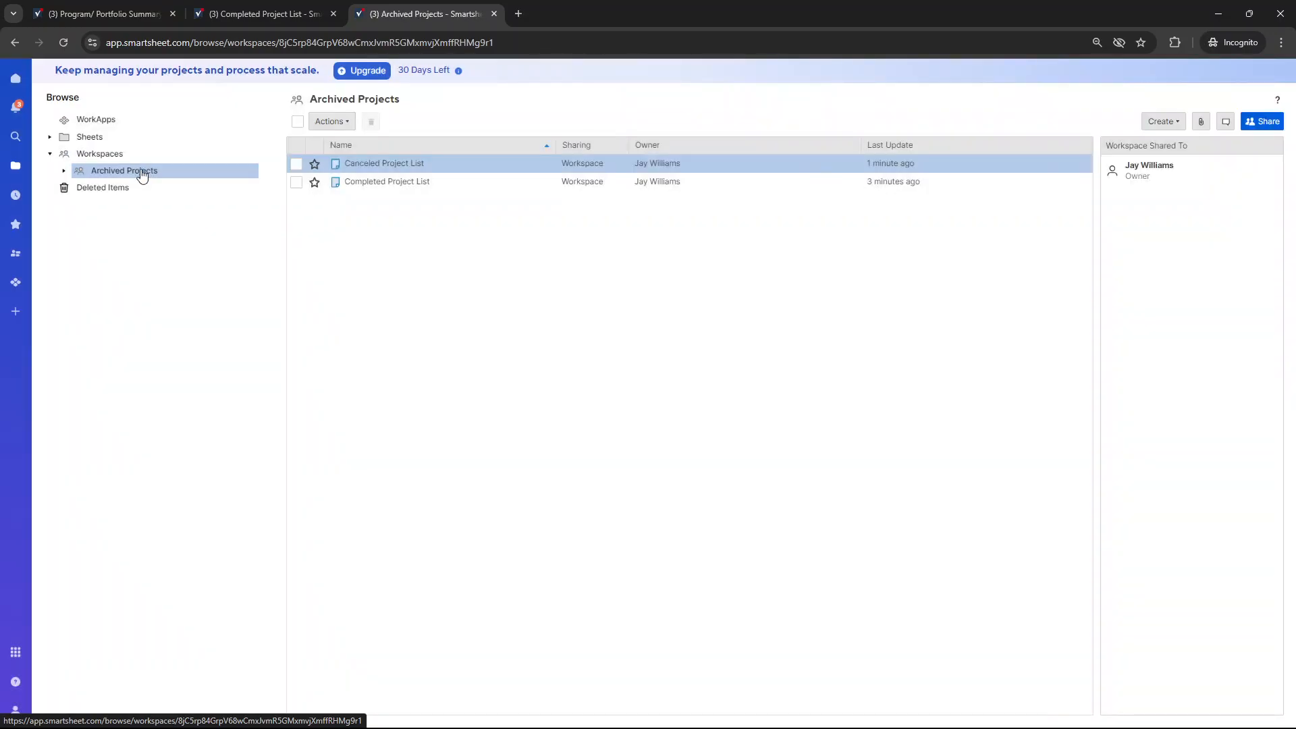